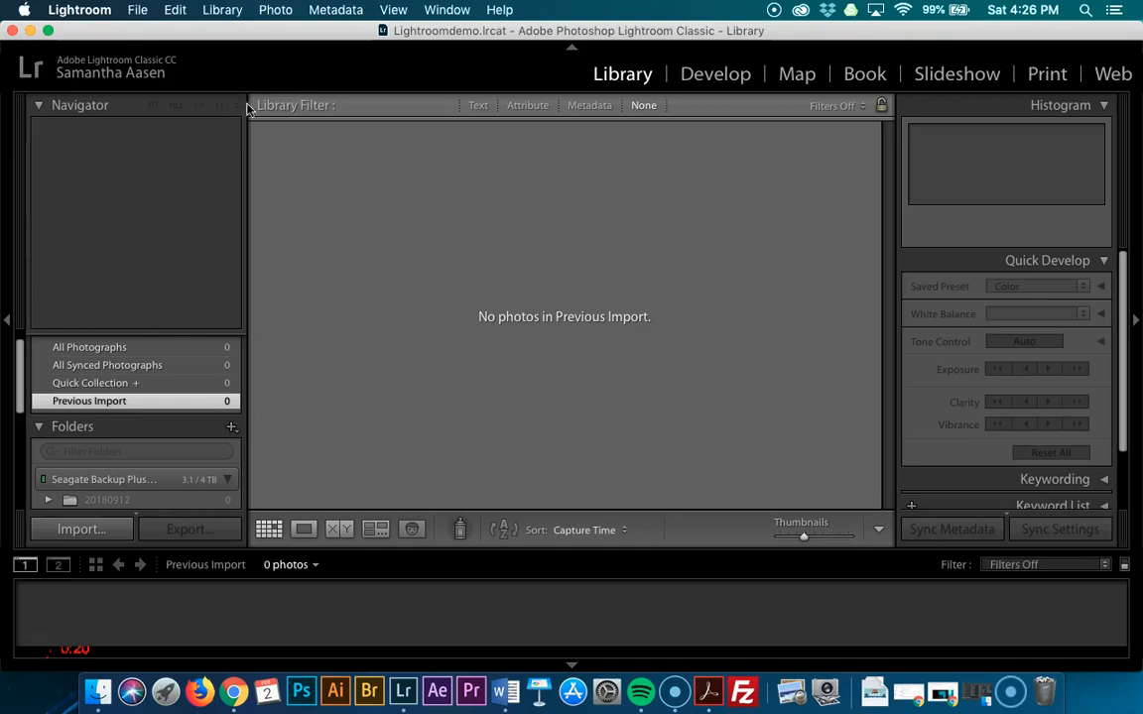
# Create a new catalog named LightroomDemo1 in the Egg White Balance folder
pyautogui.click(136, 9)
pyautogui.click(157, 33)
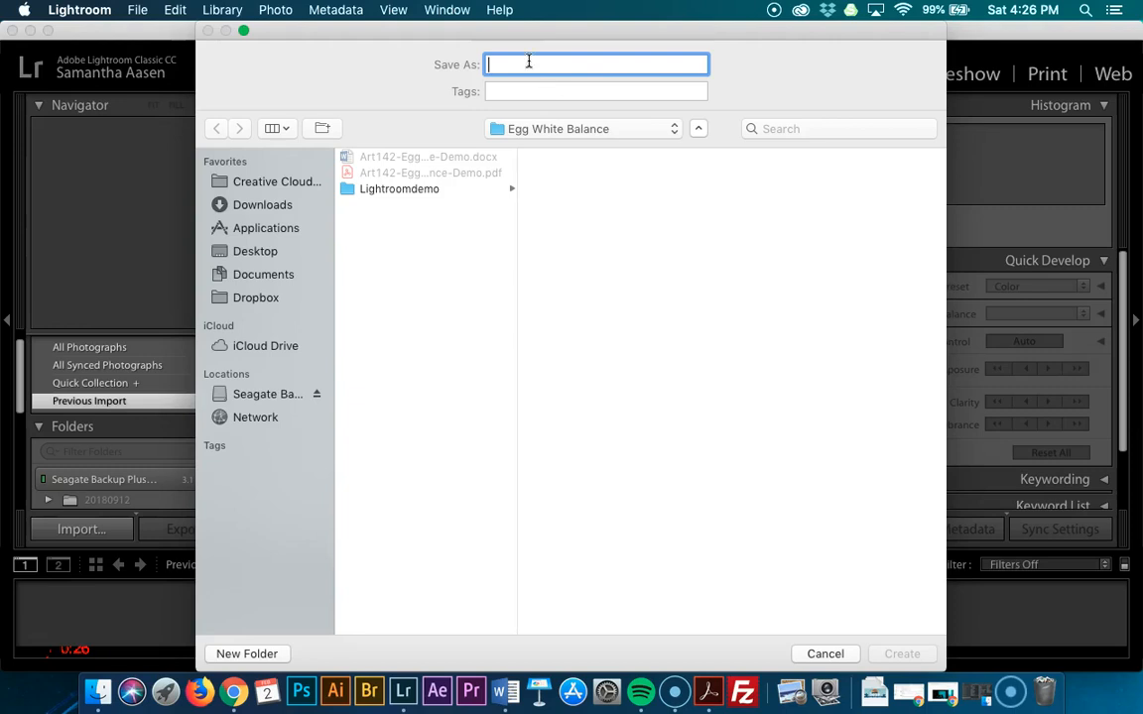
pyautogui.write('LightroomDemo')
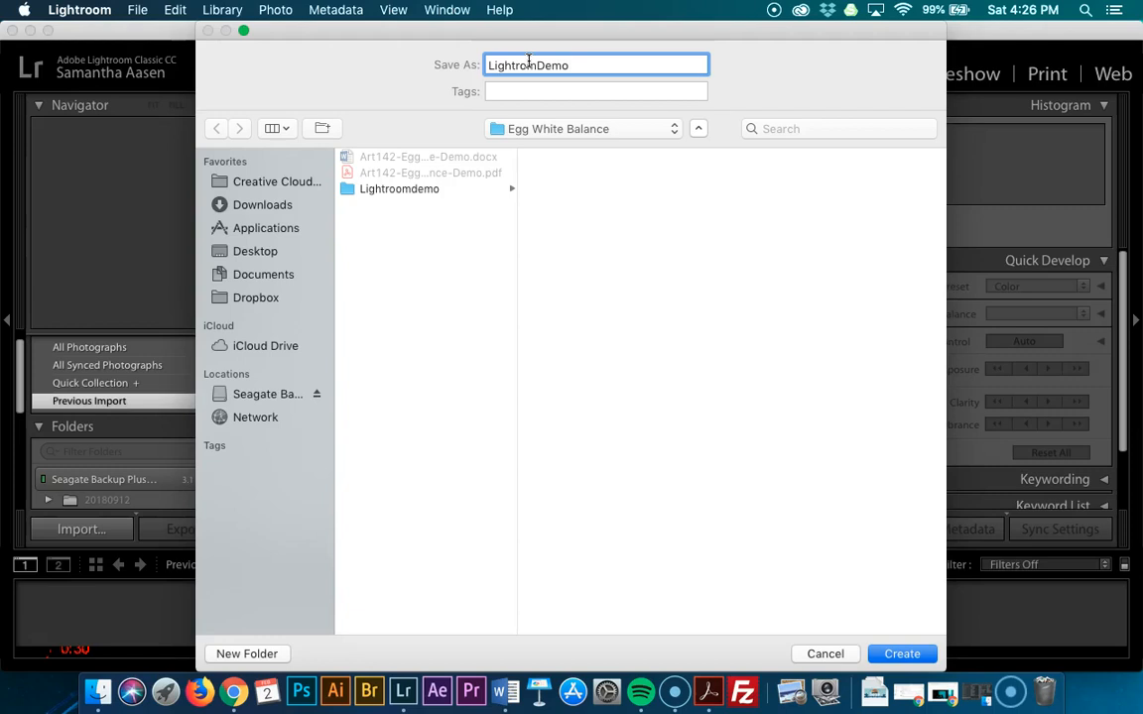
pyautogui.press('BackSpace')
pyautogui.press('BackSpace')
pyautogui.press('BackSpace')
pyautogui.press('BackSpace')
pyautogui.click(919, 654)
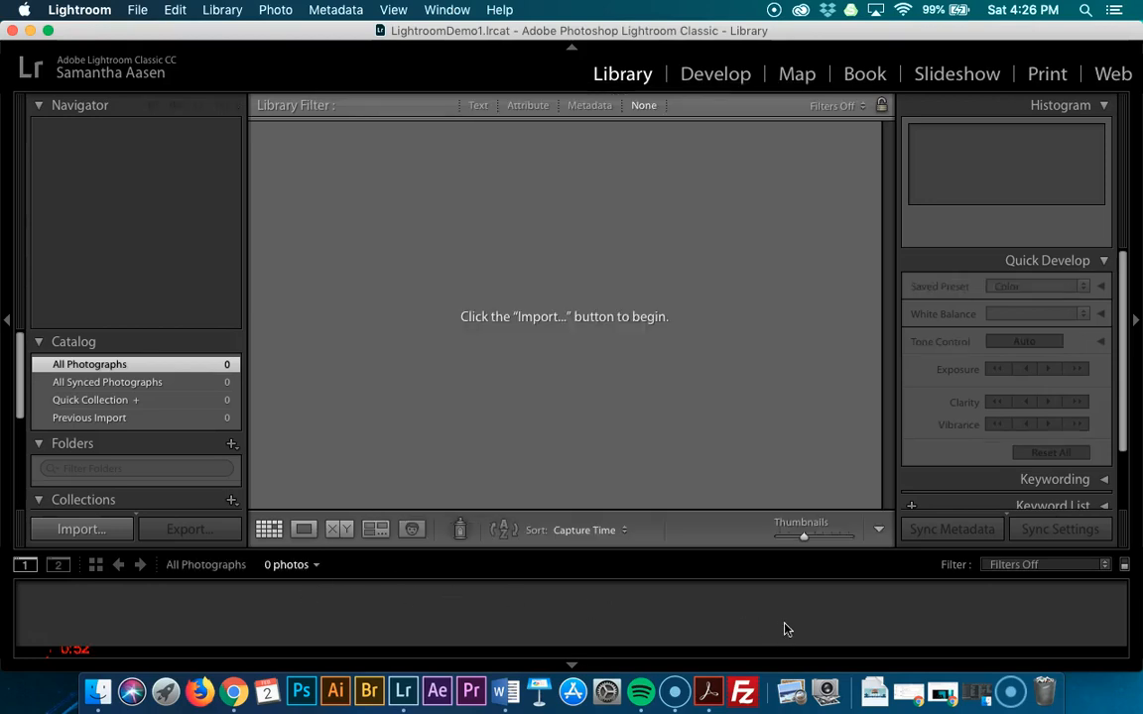
# Import all photos from the 20180912 folder on the Seagate drive, adding them to the catalog without moving them
pyautogui.hotkey('shift', 'f')
pyautogui.scroll(-5, 981, 375)
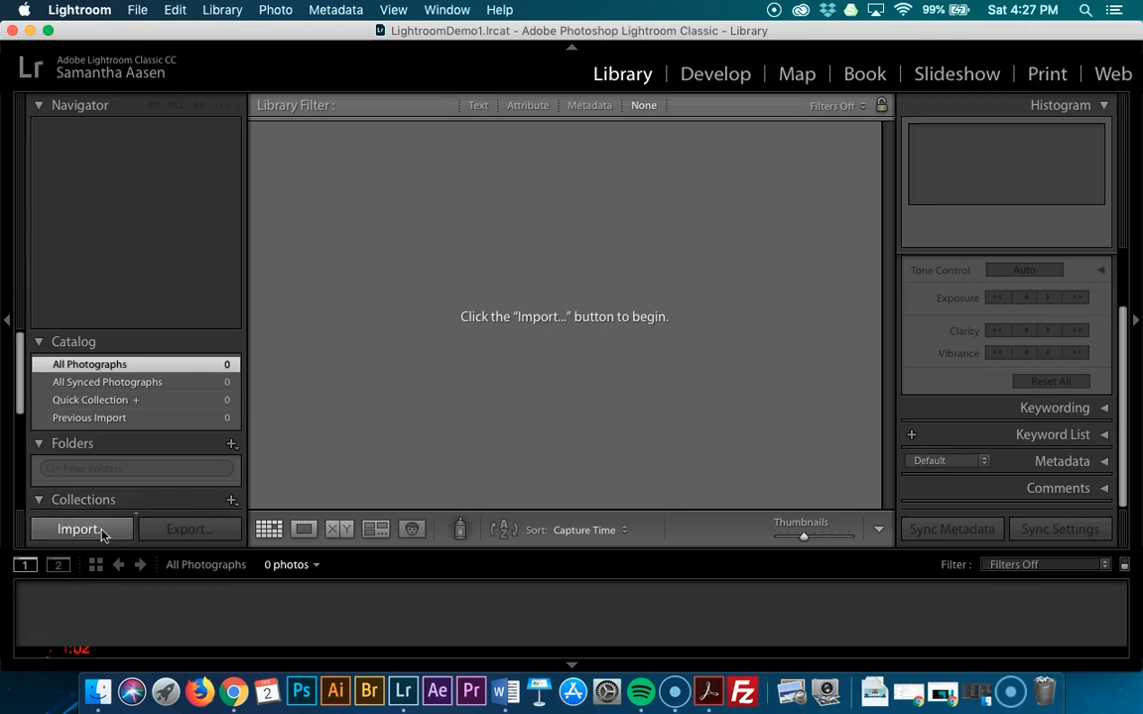
pyautogui.click(171, 10)
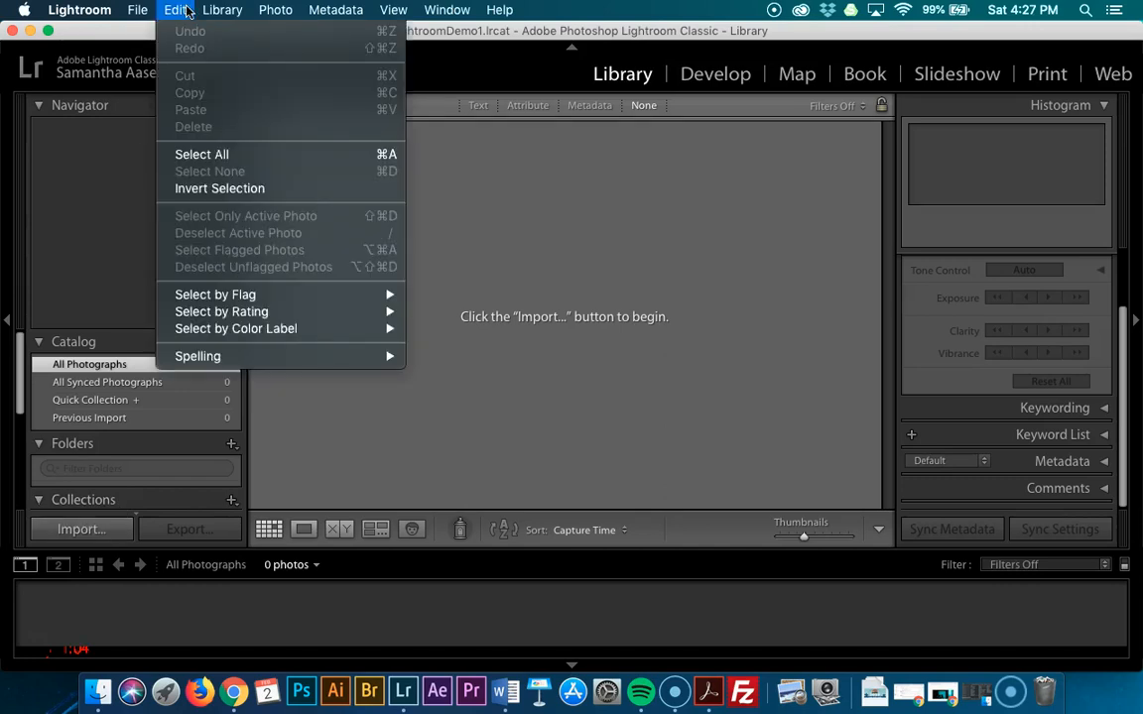
pyautogui.moveTo(130, 10)
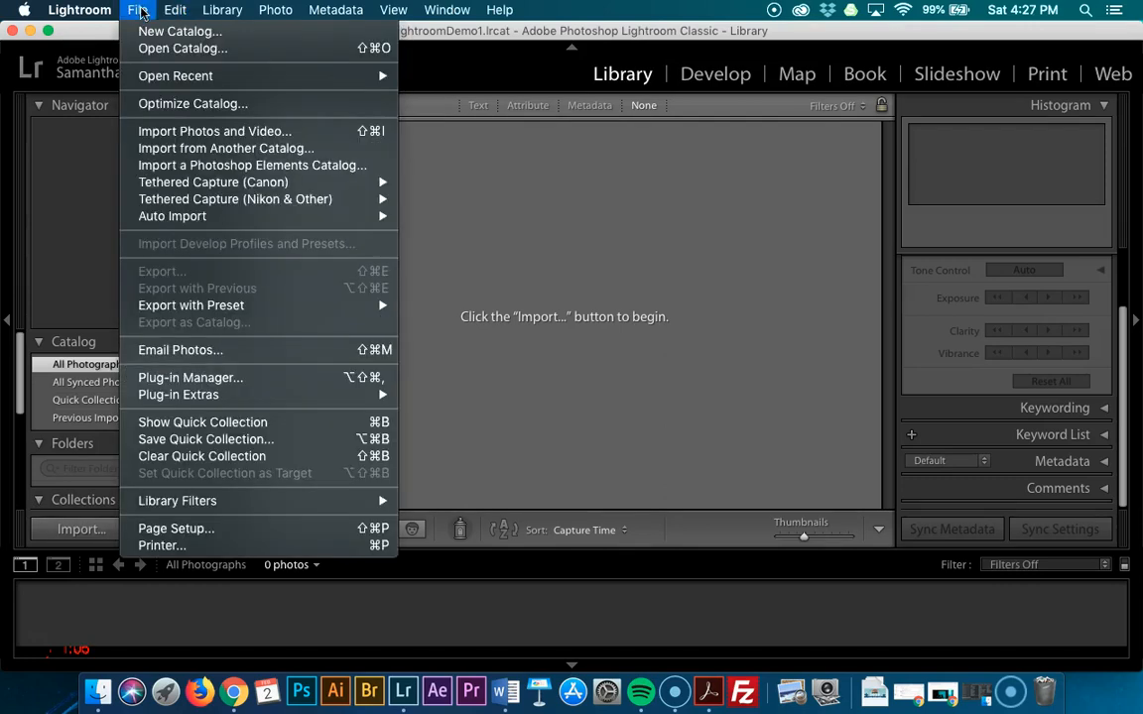
pyautogui.click(173, 136)
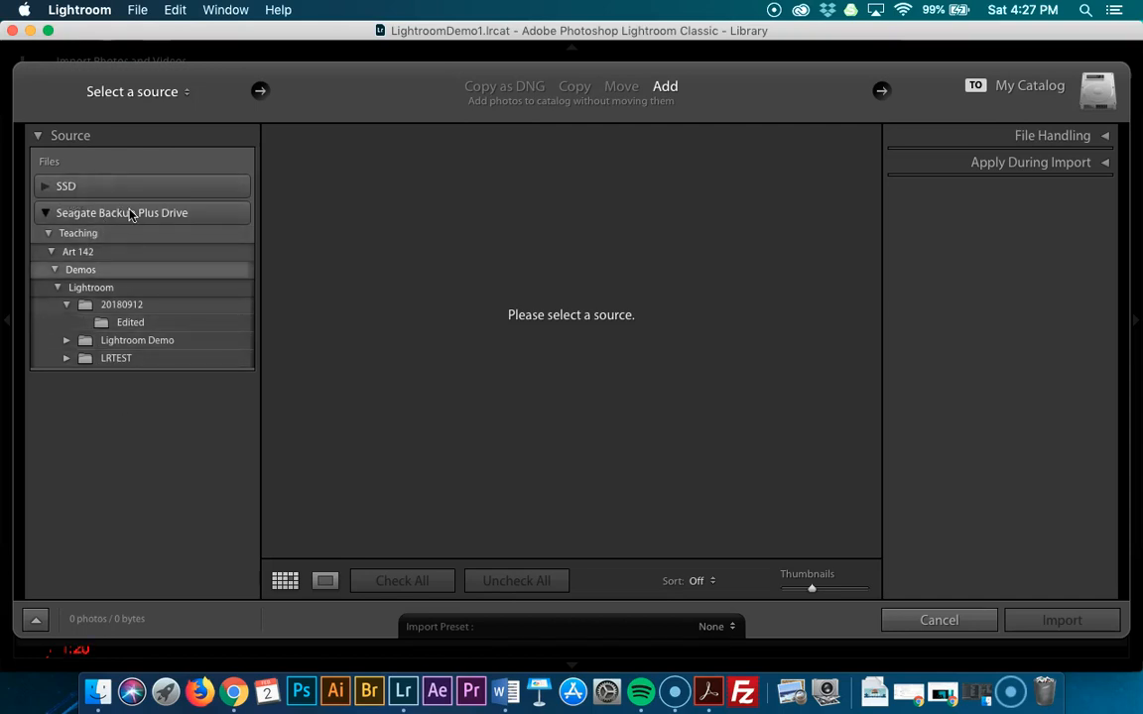
pyautogui.click(130, 310)
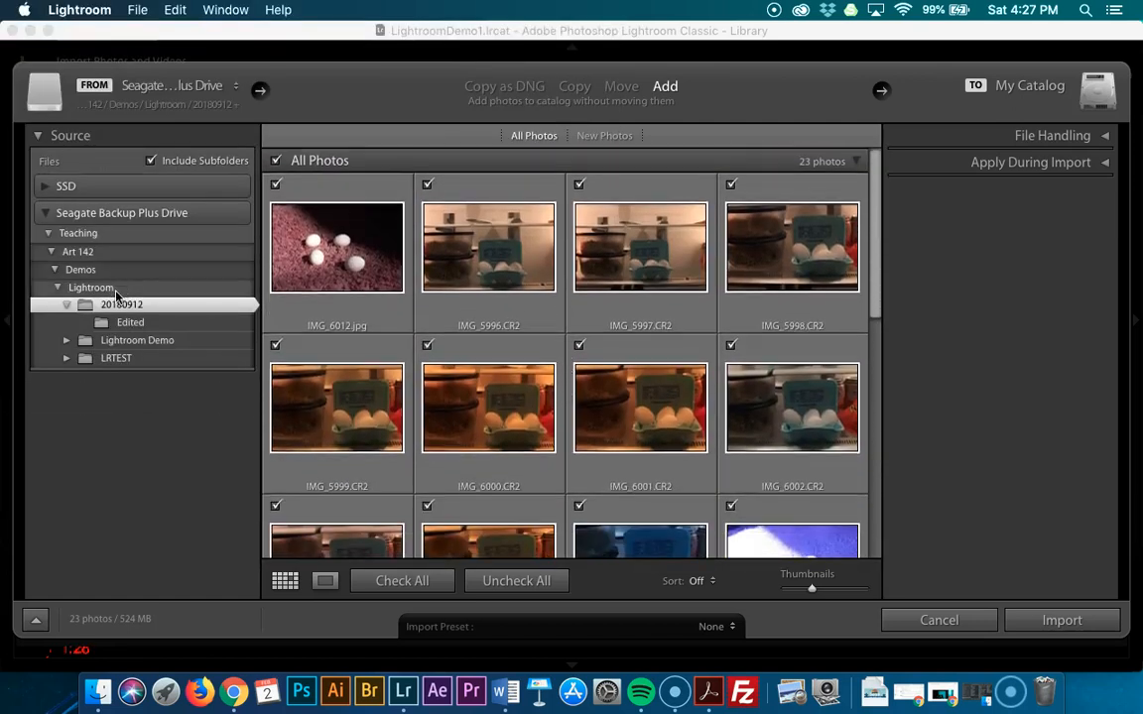
pyautogui.scroll(-10, 697, 340)
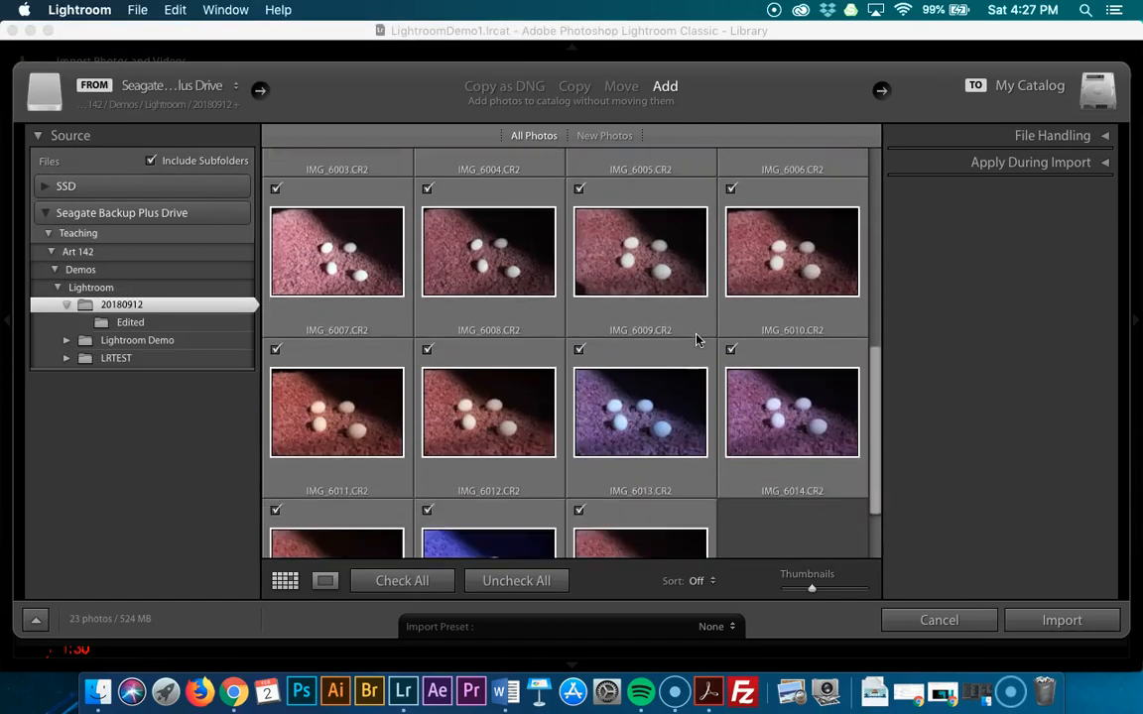
pyautogui.click(1057, 622)
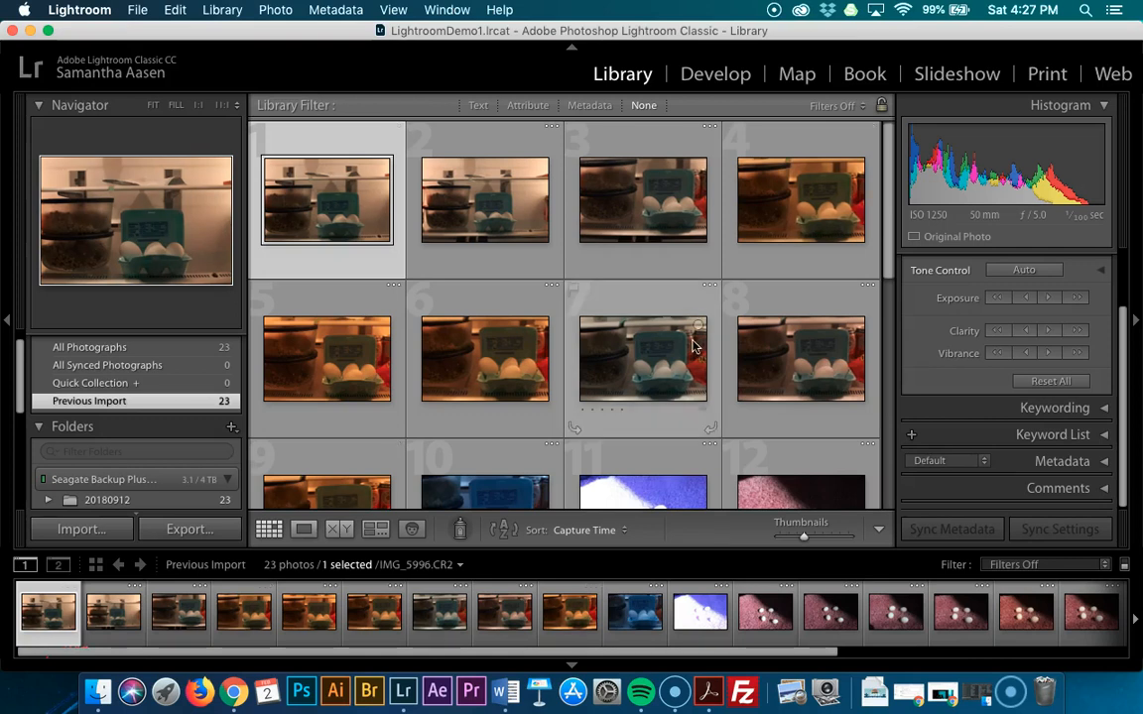
# Browse the imported egg photos in the Library, from the fridge shots through to the carpet shots
pyautogui.scroll(-5, 694, 346)
pyautogui.scroll(5, 694, 346)
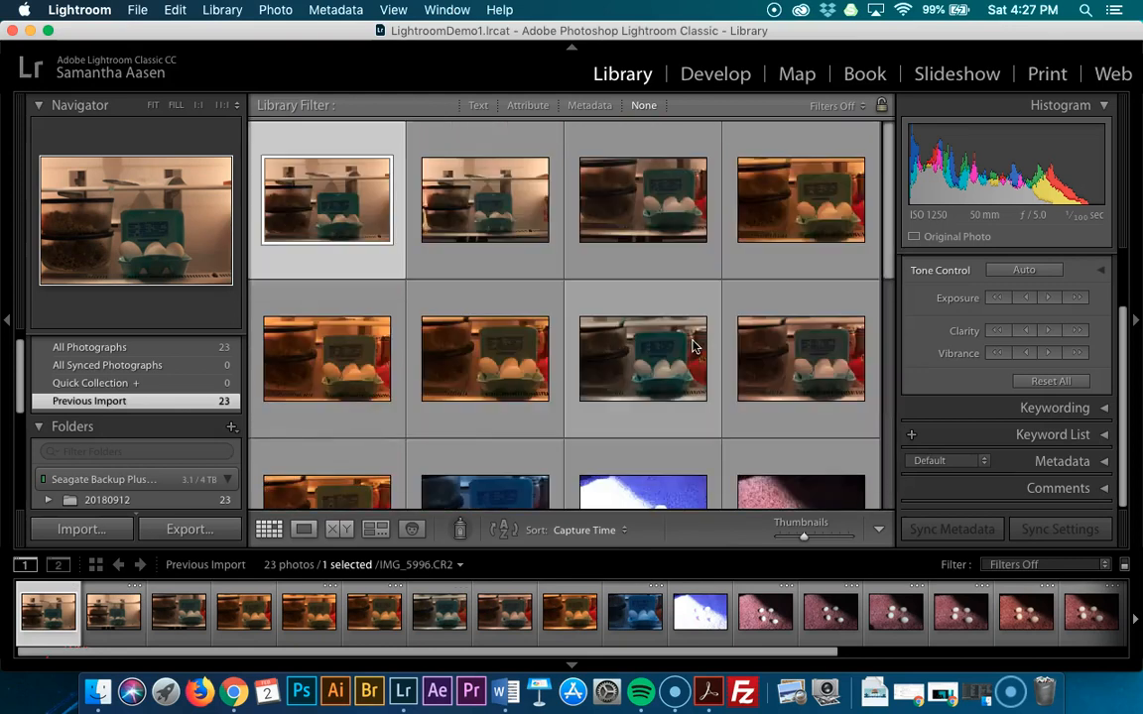
pyautogui.click(615, 615)
pyautogui.press('Right')
pyautogui.press('Right')
pyautogui.press('Right')
pyautogui.press('Right')
pyautogui.press('Right')
pyautogui.press('Right')
pyautogui.press('Right')
pyautogui.press('Right')
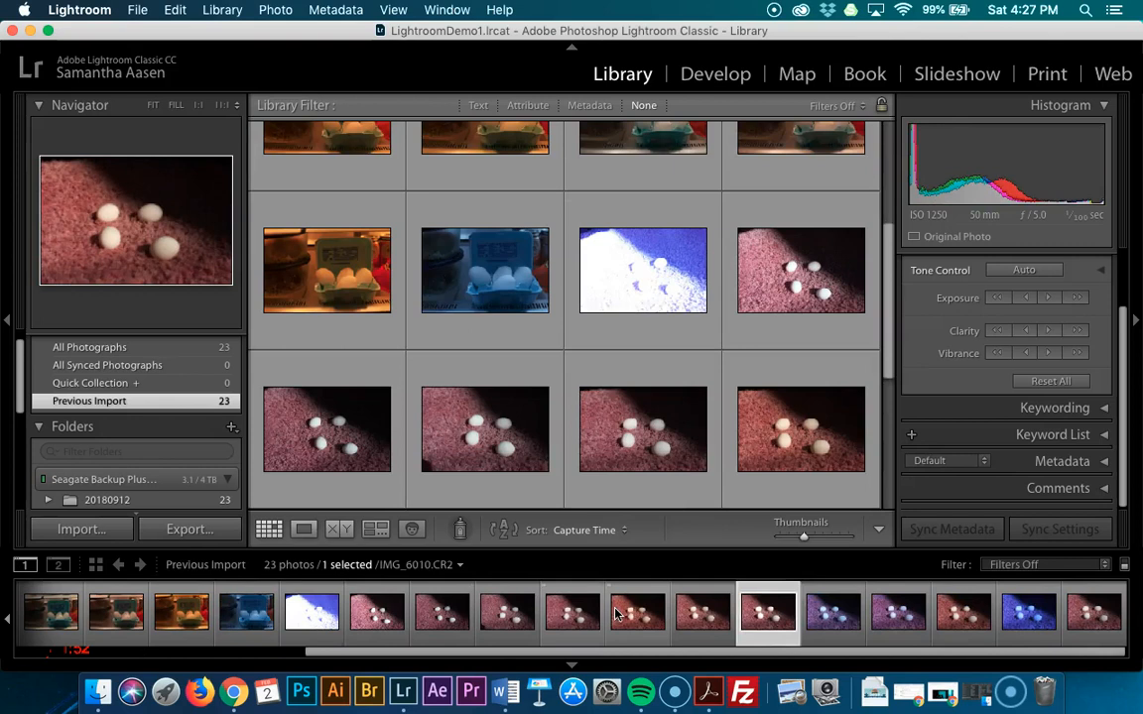
pyautogui.press('Right')
pyautogui.press('Right')
pyautogui.press('Right')
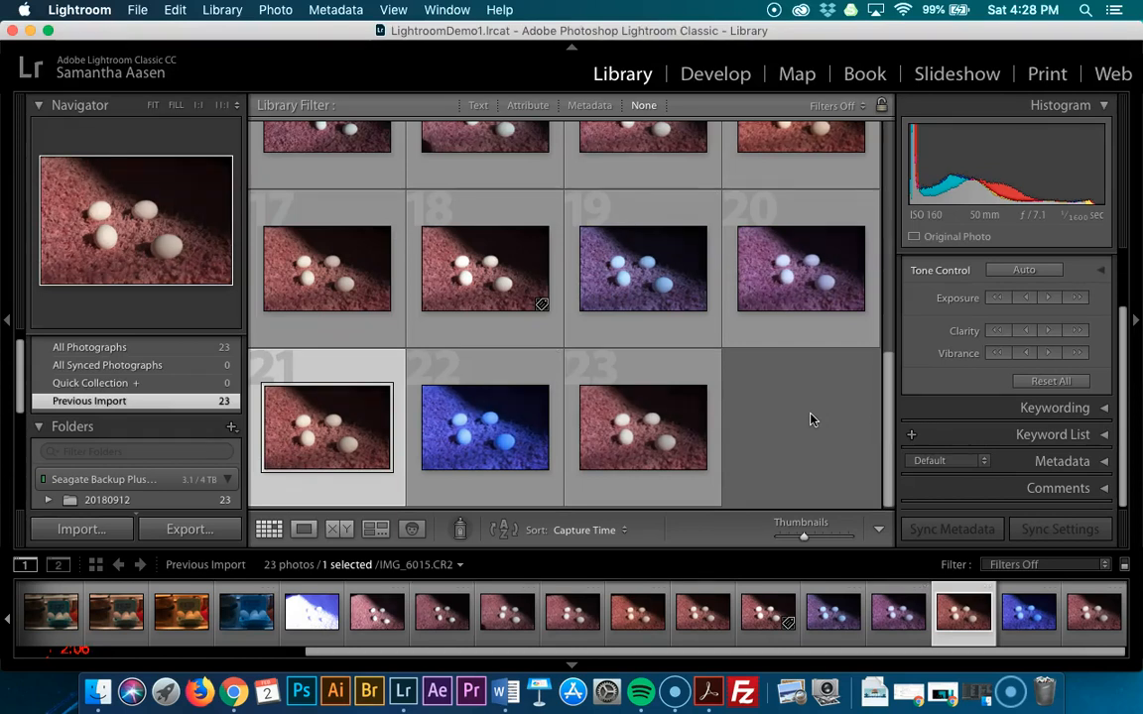
# Review the saved preset and white balance options in Quick Develop without applying any
pyautogui.scroll(3, 931, 365)
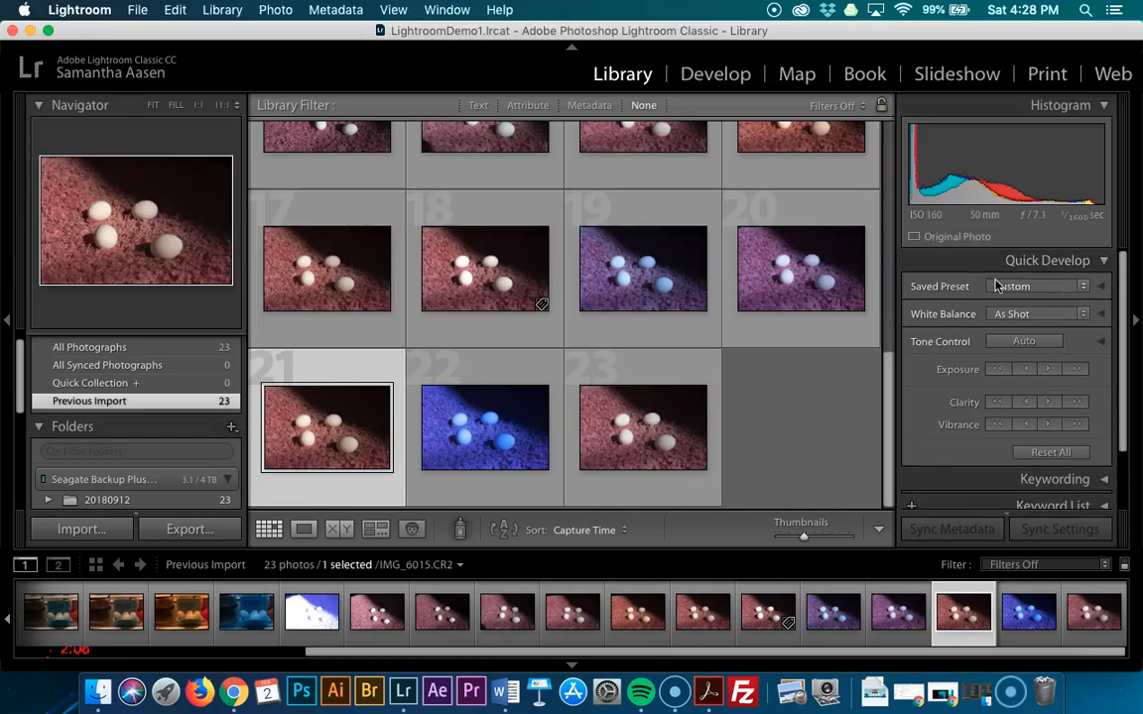
pyautogui.click(1052, 286)
pyautogui.moveTo(1035, 373)
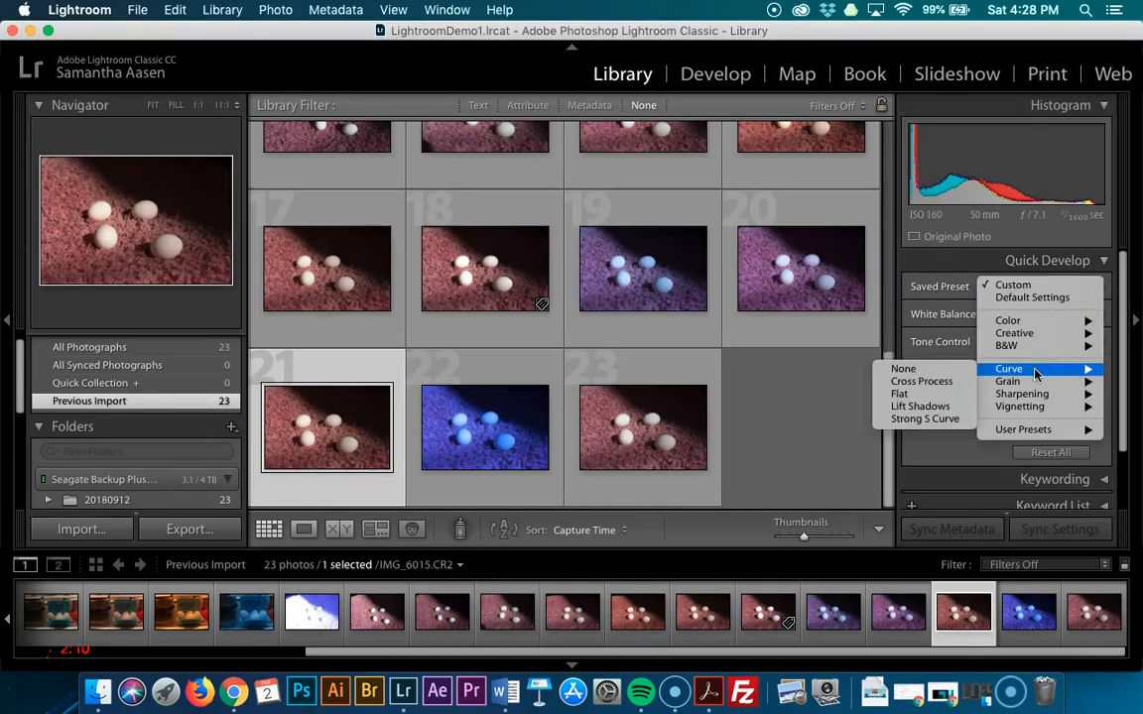
pyautogui.click(958, 267)
pyautogui.click(1004, 313)
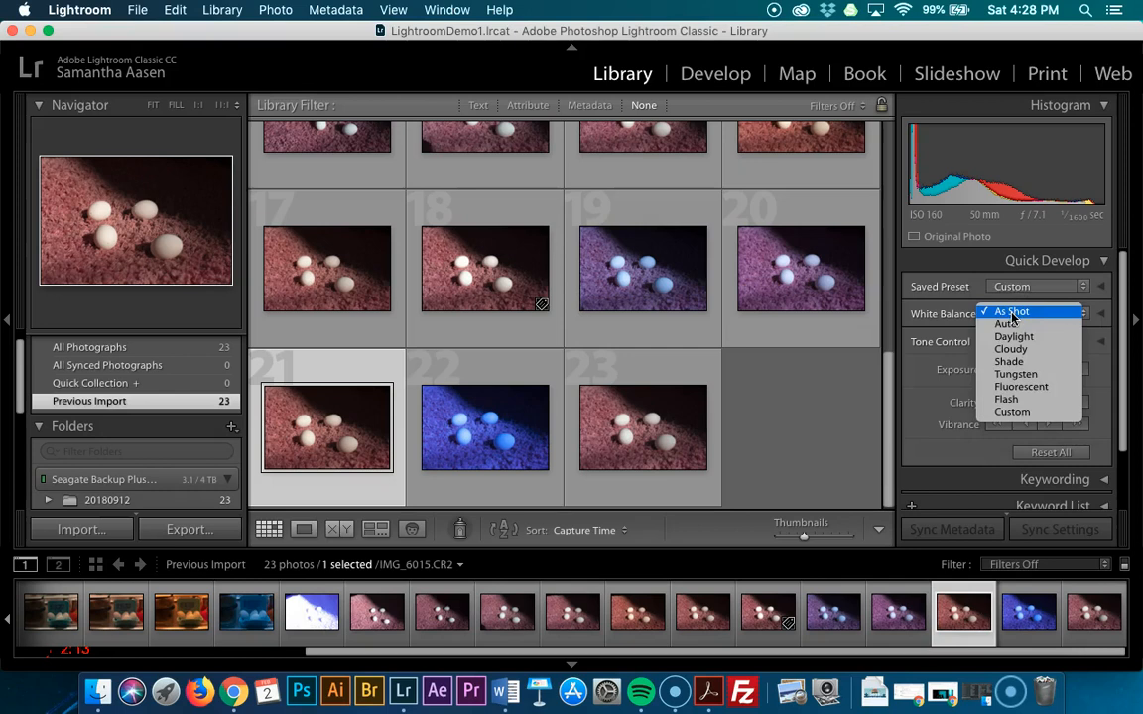
pyautogui.click(920, 433)
pyautogui.scroll(-4, 920, 434)
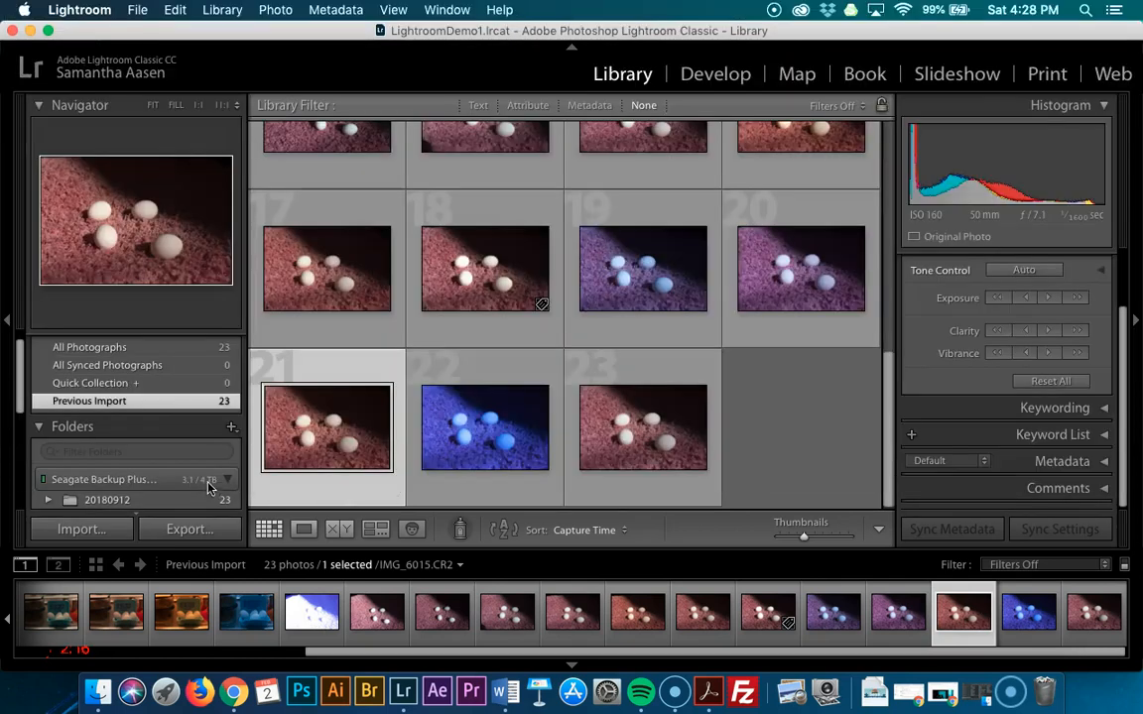
# Open the first fridge photo, IMG_5996.CR2, in the Develop module and narrow the Navigator and Presets panel to enlarge the image area
pyautogui.scroll(8, 645, 327)
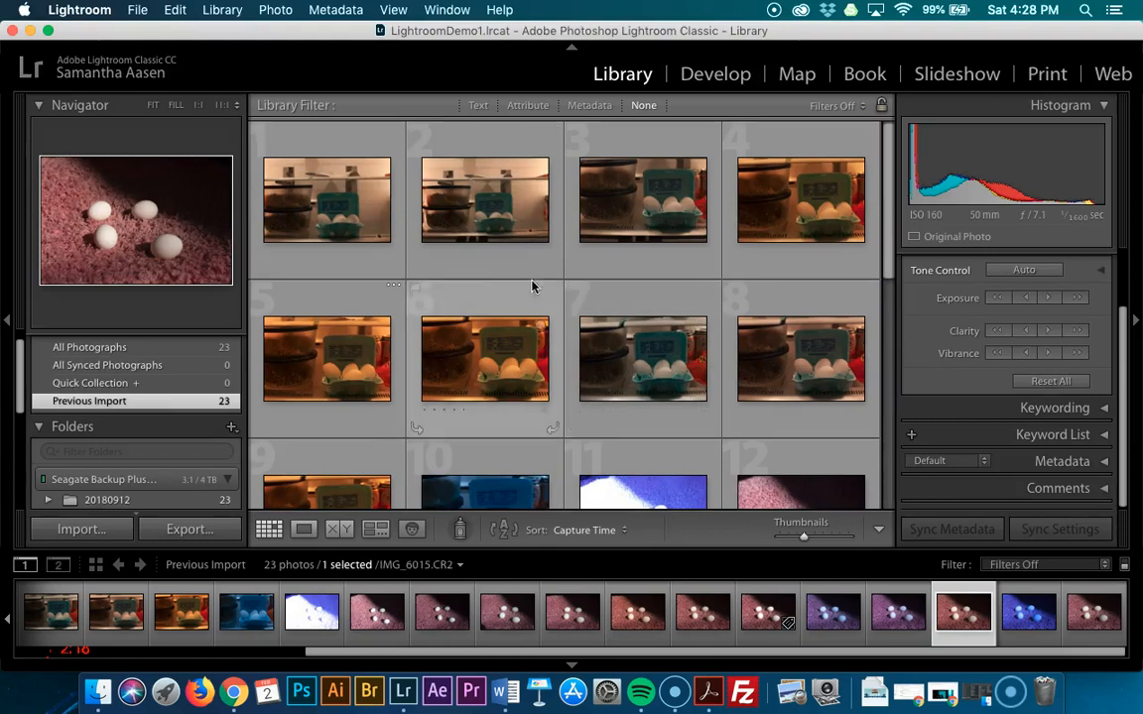
pyautogui.click(349, 204)
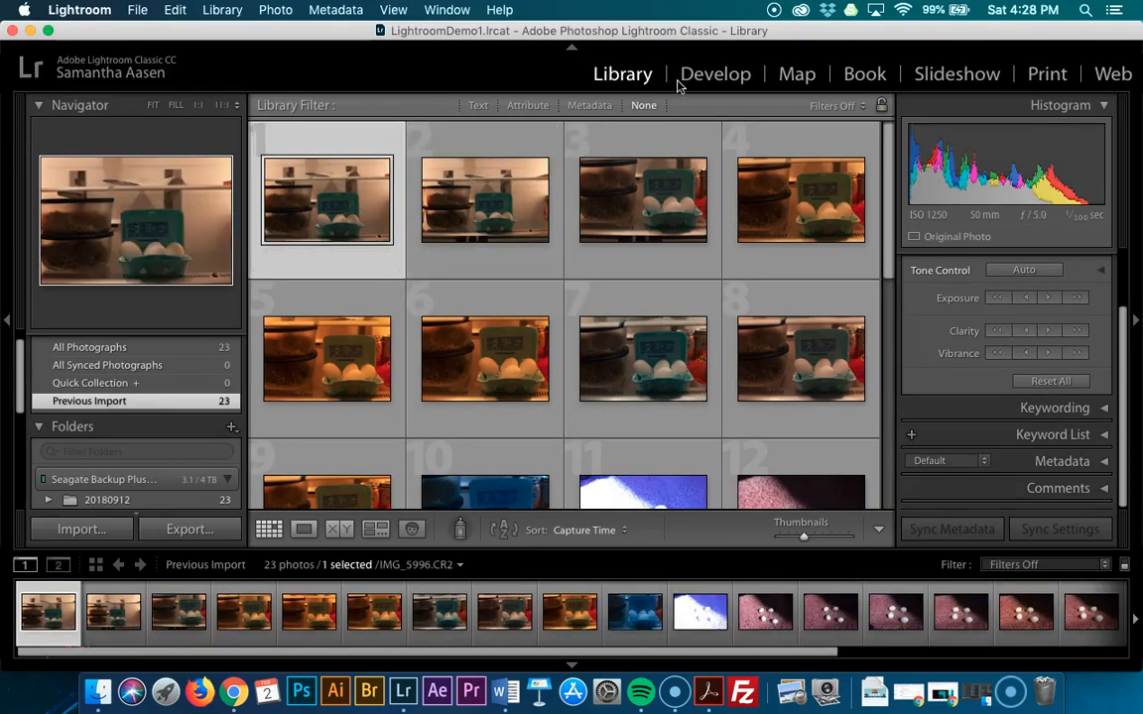
pyautogui.click(712, 75)
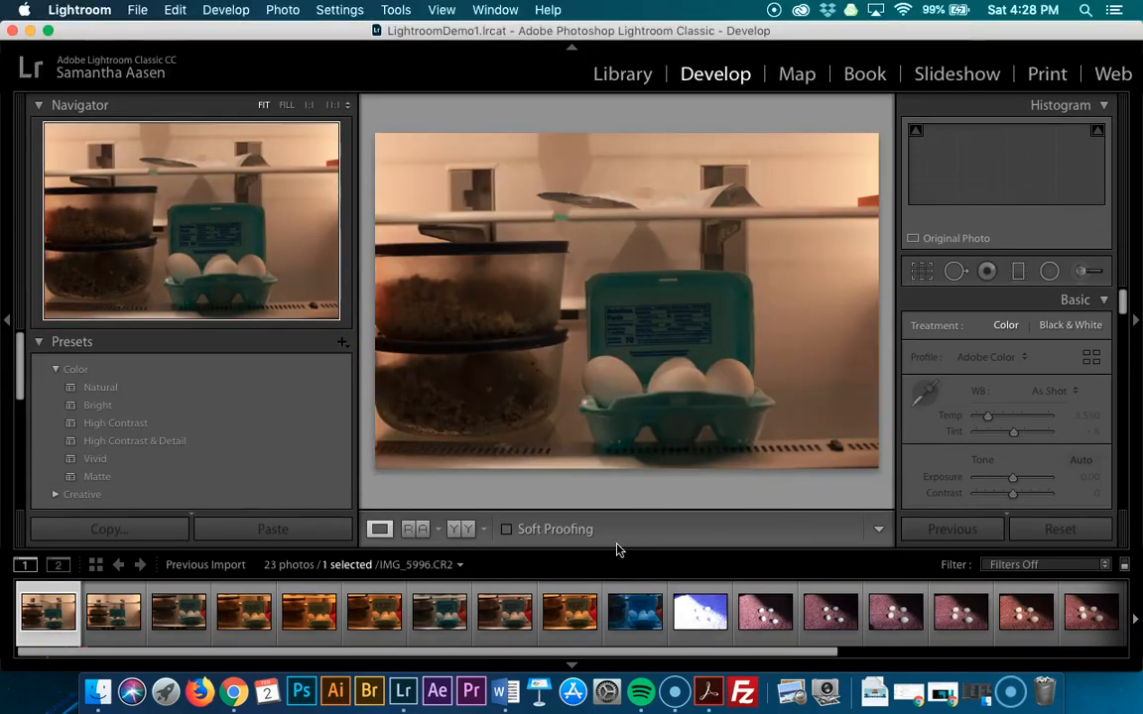
pyautogui.moveTo(355, 300); pyautogui.dragTo(188, 294)
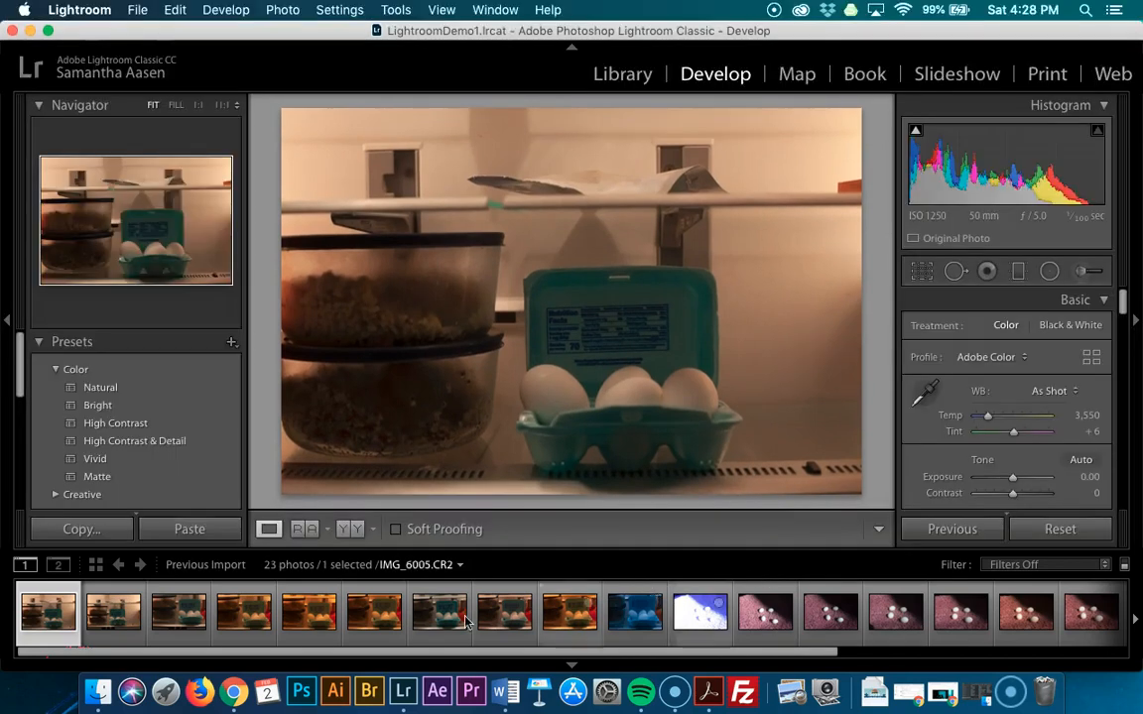
# Step through the fridge photos to IMG_6000.CR2 and look over its flag, rating and color label commands
pyautogui.press('Right')
pyautogui.press('Right')
pyautogui.press('Right')
pyautogui.press('Right')
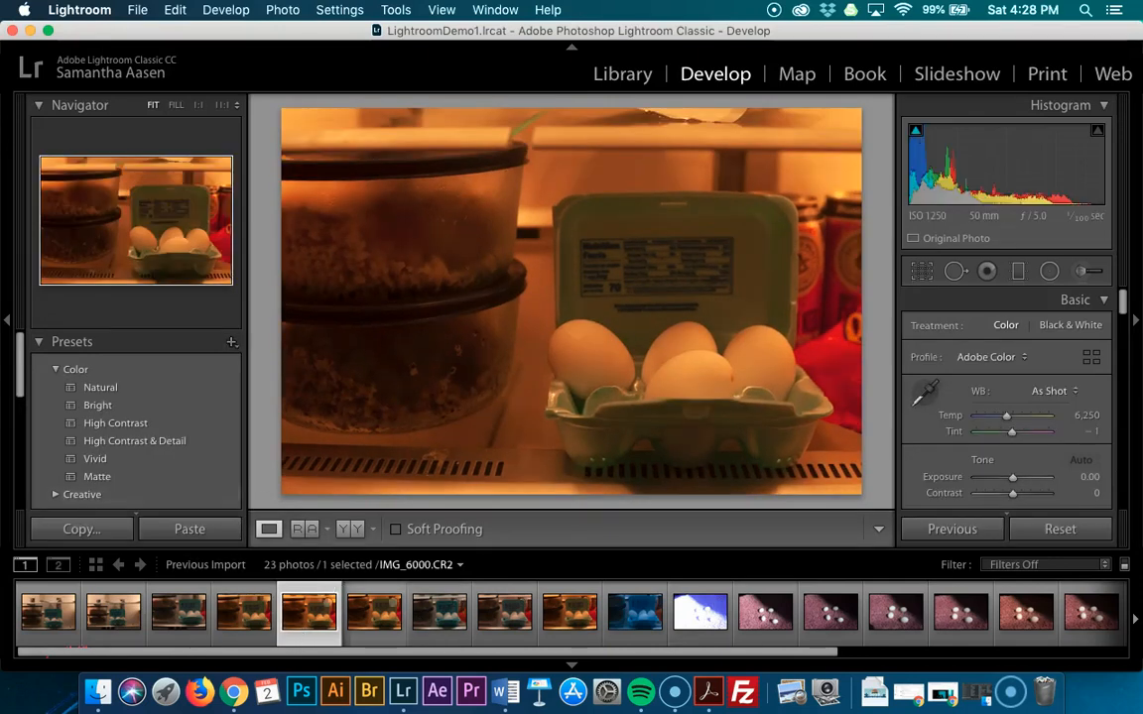
pyautogui.click(339, 9)
pyautogui.moveTo(282, 9)
pyautogui.moveTo(320, 255)
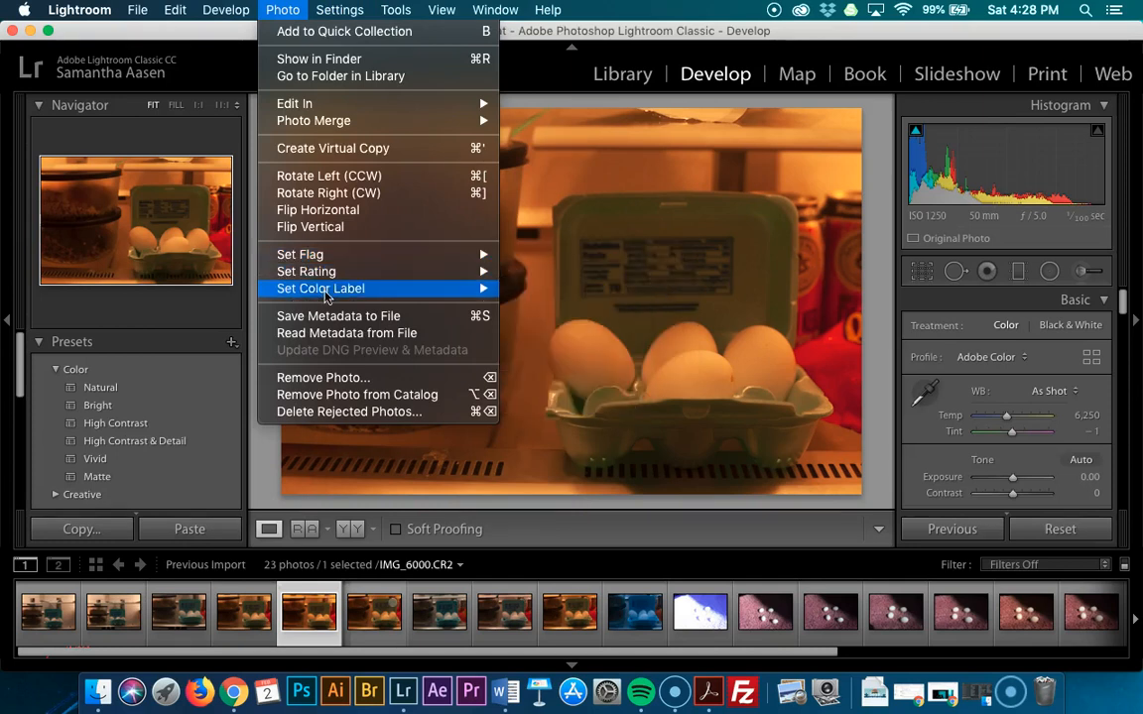
pyautogui.moveTo(326, 298)
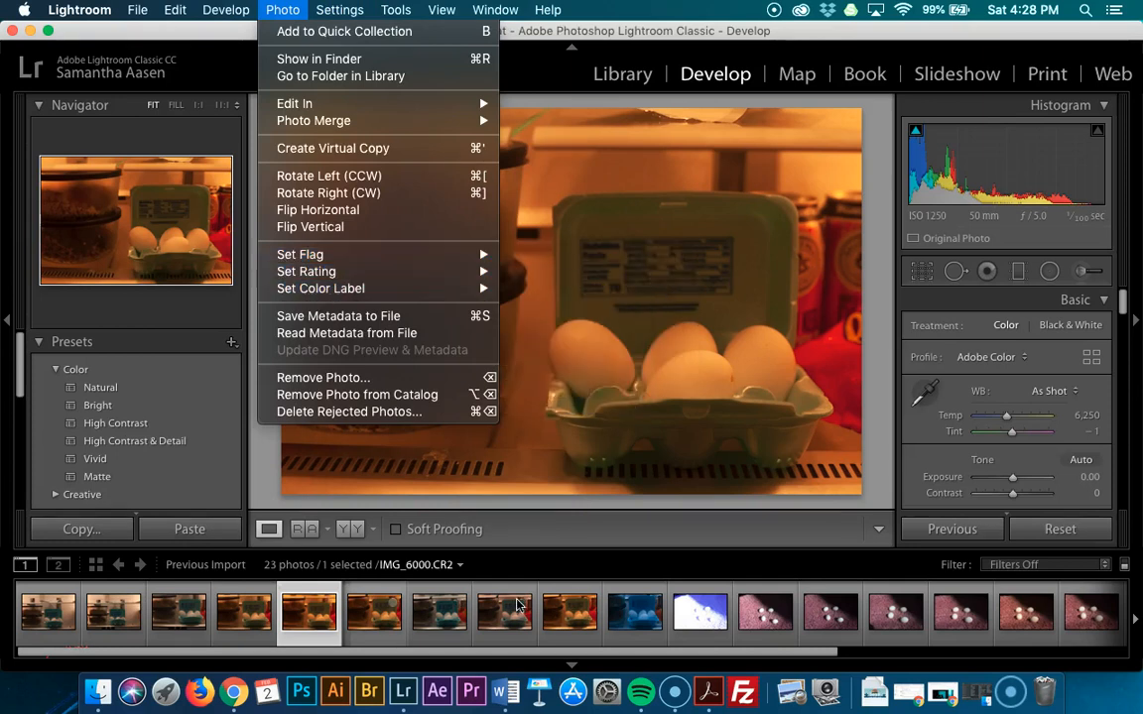
pyautogui.click(573, 544)
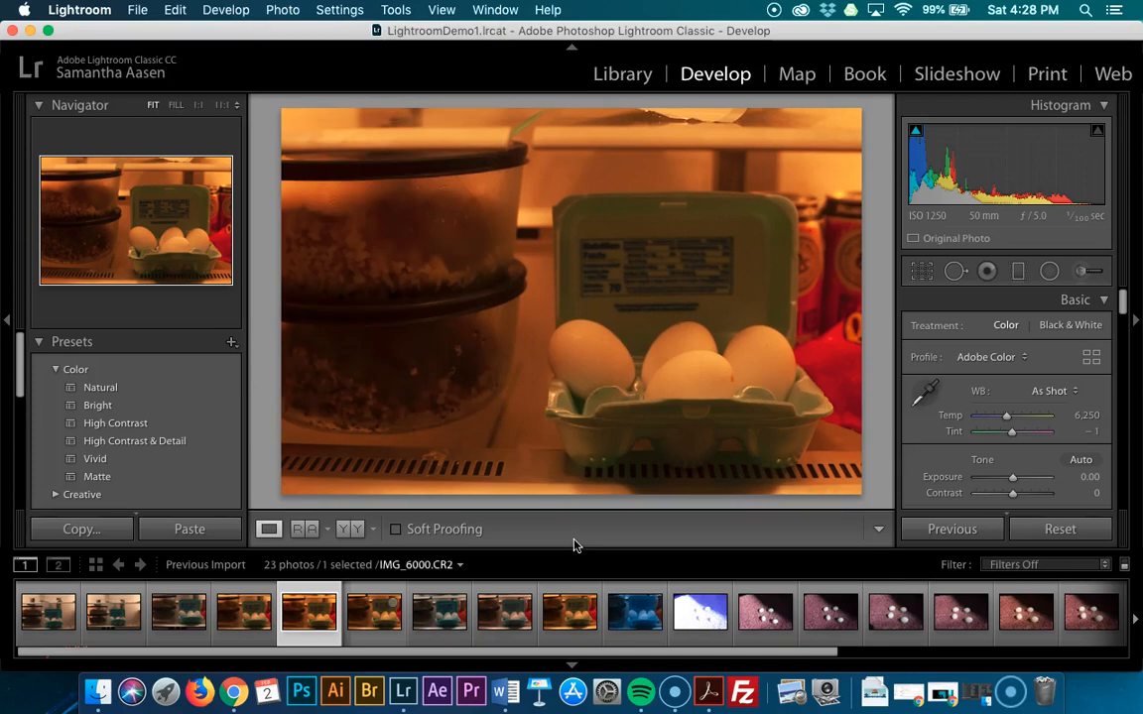
# Compare the remaining egg photos in Develop, going from the fridge shots to the carpet shots and back
pyautogui.click(503, 612)
pyautogui.press('Right')
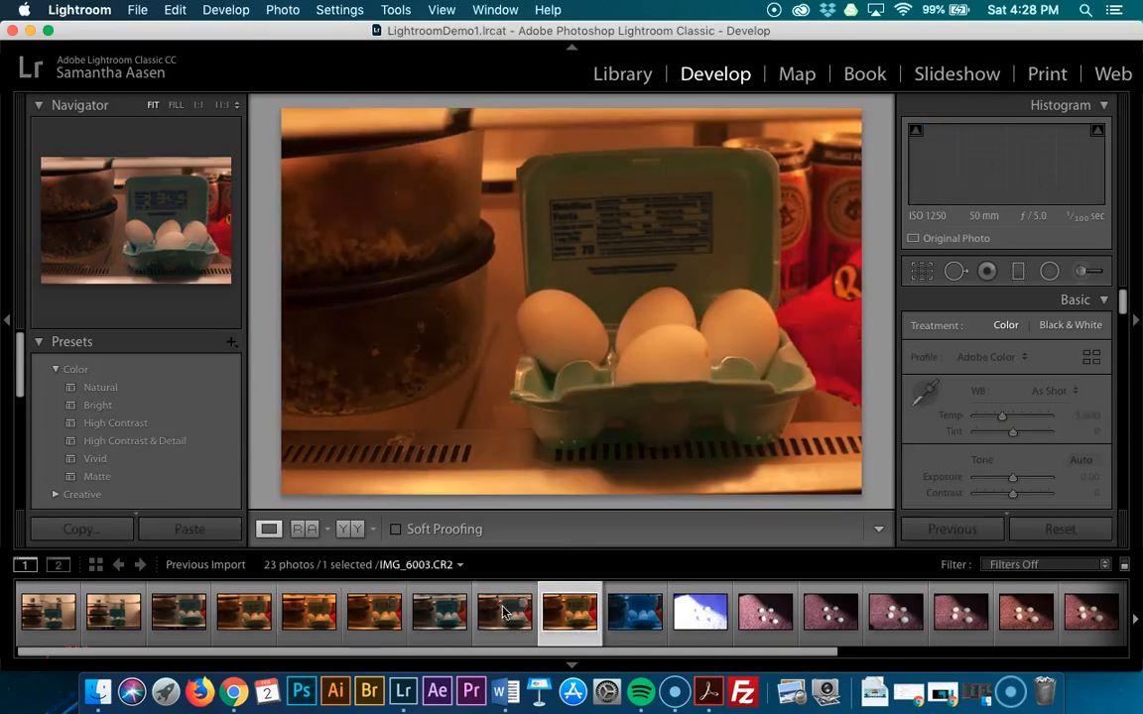
pyautogui.press('Right')
pyautogui.press('Right')
pyautogui.press('Right')
pyautogui.press('Right')
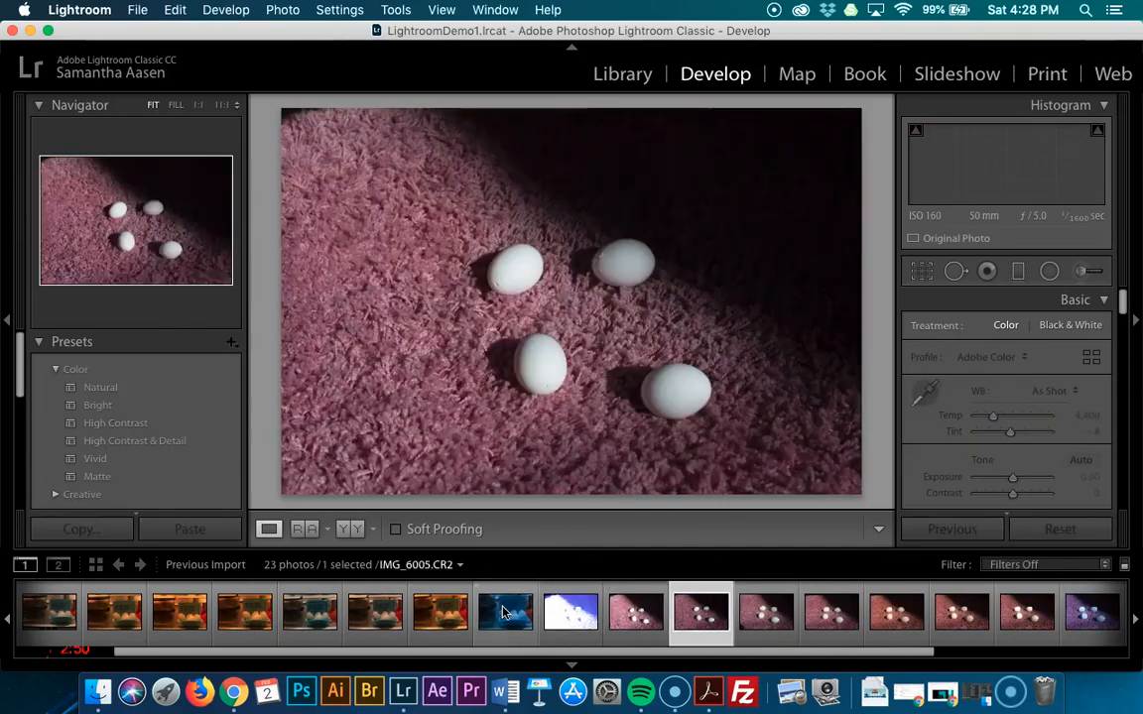
pyautogui.press('Right')
pyautogui.press('Right')
pyautogui.press('Right')
pyautogui.press('Right')
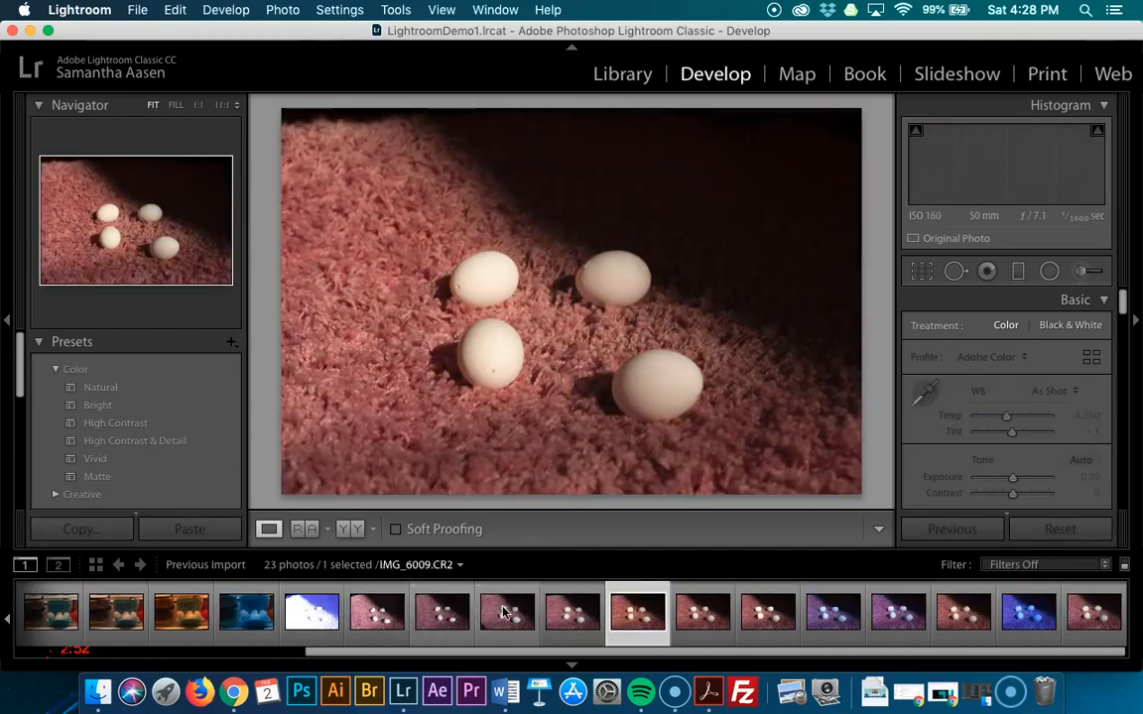
pyautogui.press('Right')
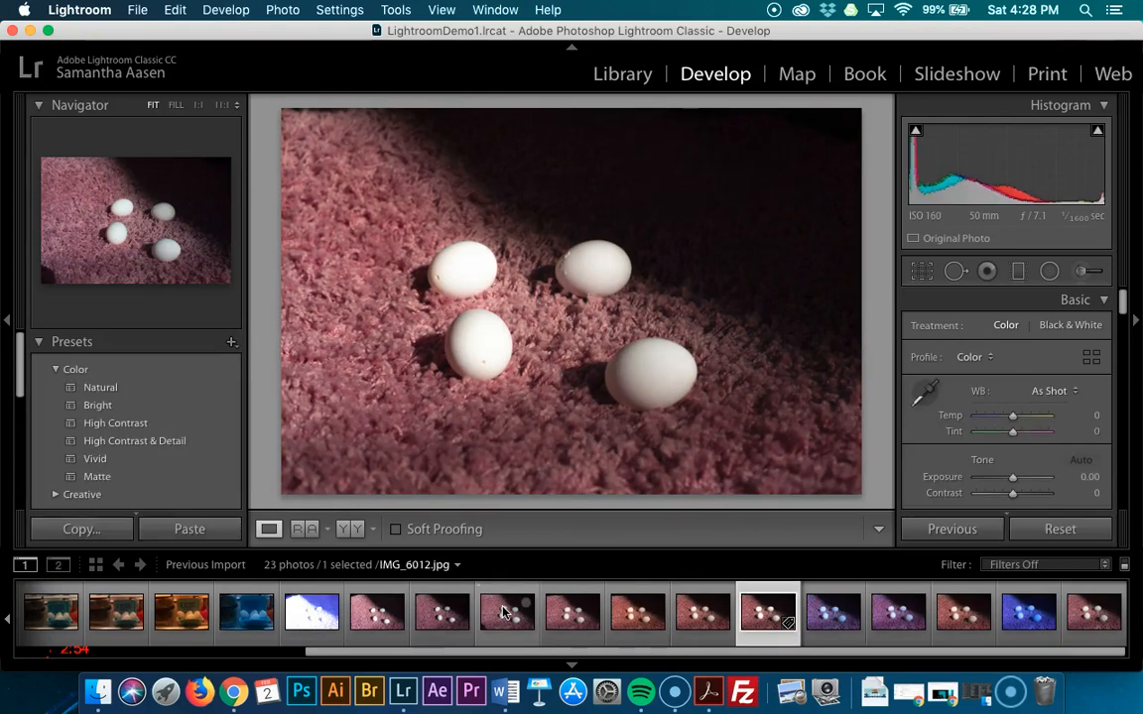
pyautogui.press('Left')
pyautogui.press('Left')
pyautogui.press('Left')
pyautogui.press('Left')
pyautogui.press('Left')
pyautogui.press('Left')
pyautogui.press('Left')
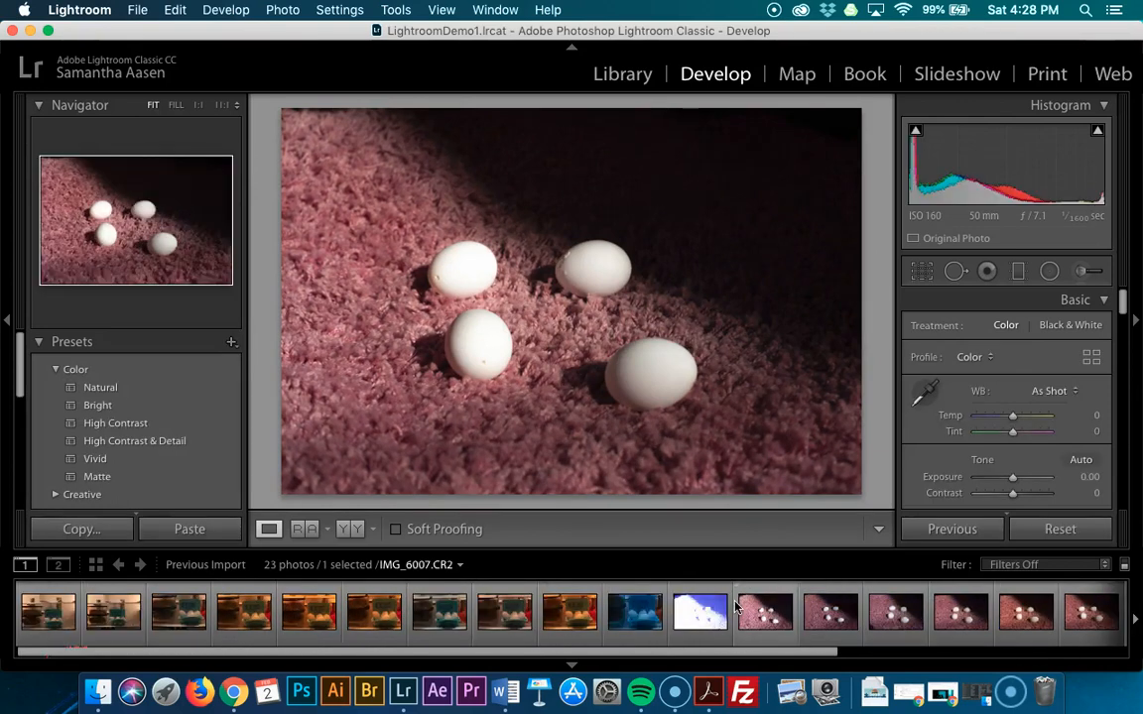
# Return to the first photo, IMG_5996.CR2, and look through the available Develop adjustments and presets
pyautogui.click(58, 615)
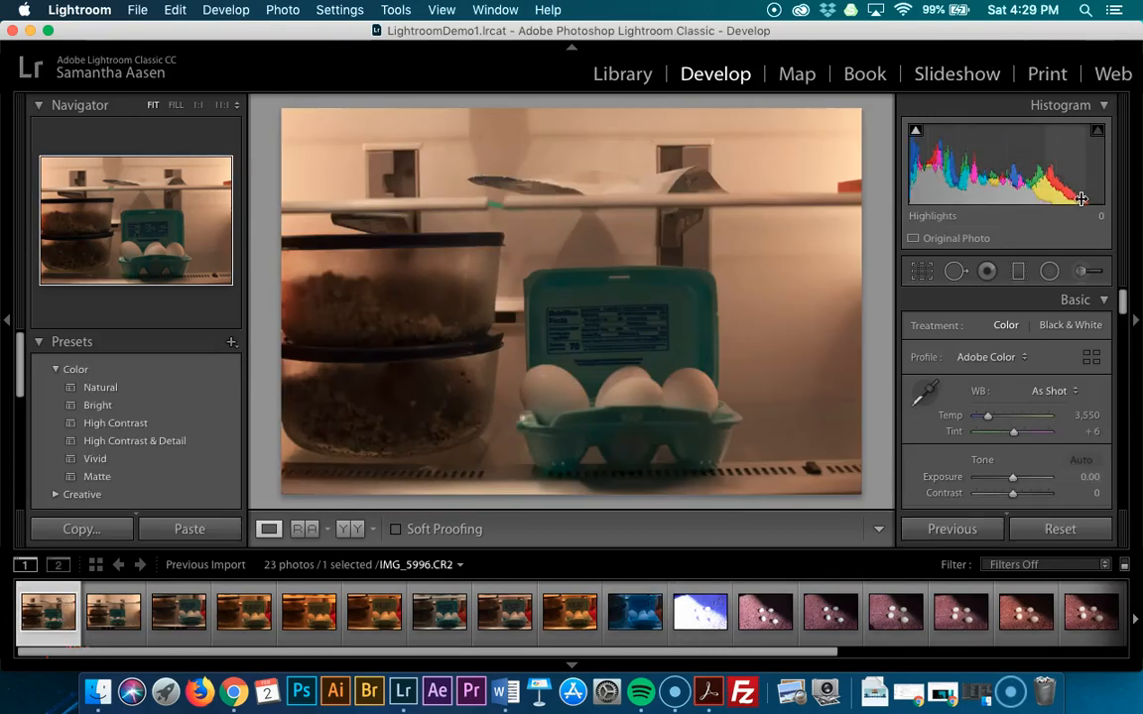
pyautogui.scroll(-10, 1008, 481)
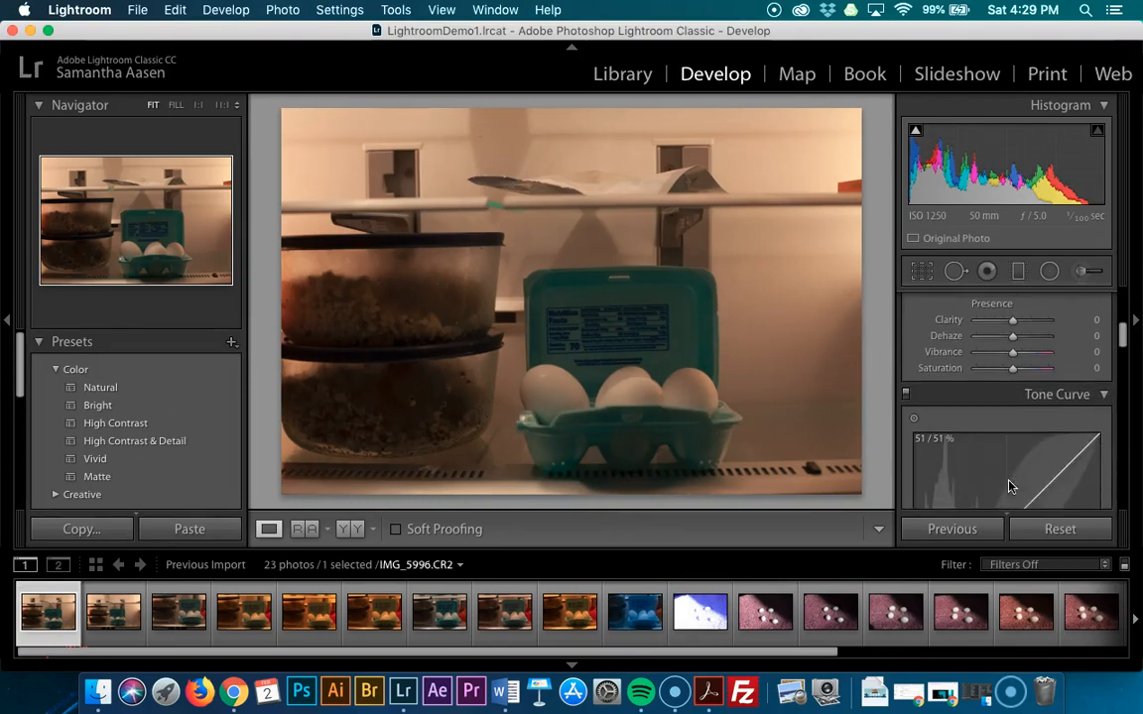
pyautogui.scroll(-15, 1009, 485)
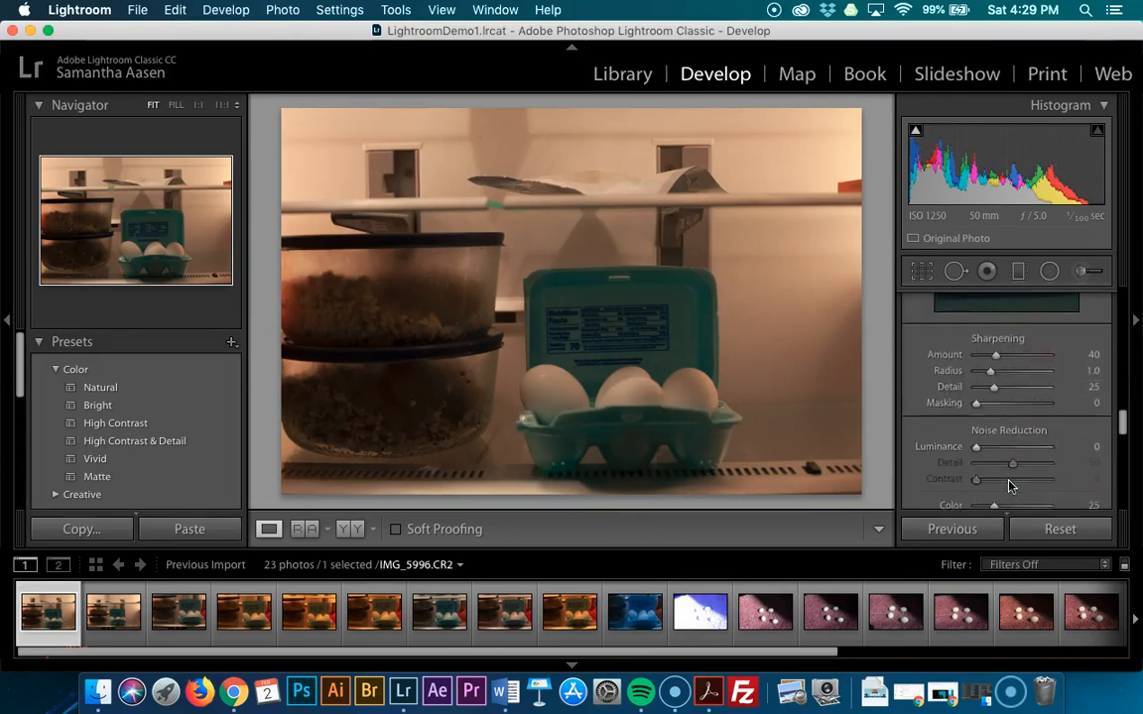
pyautogui.scroll(20, 1009, 485)
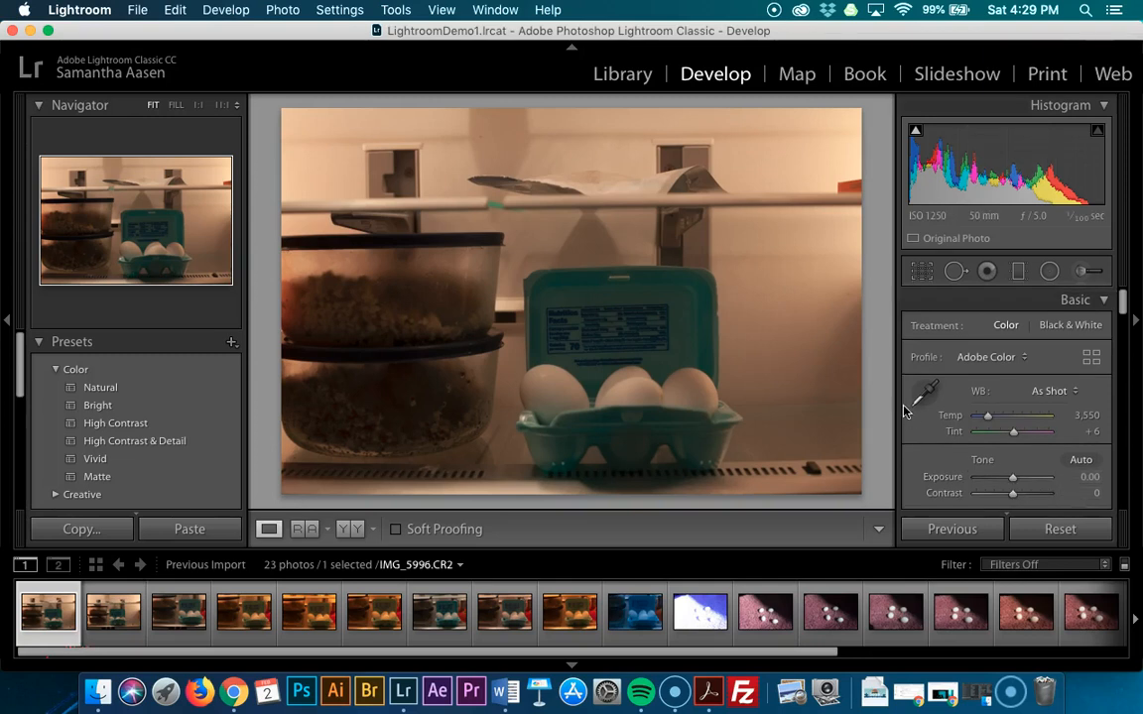
pyautogui.scroll(-4, 209, 414)
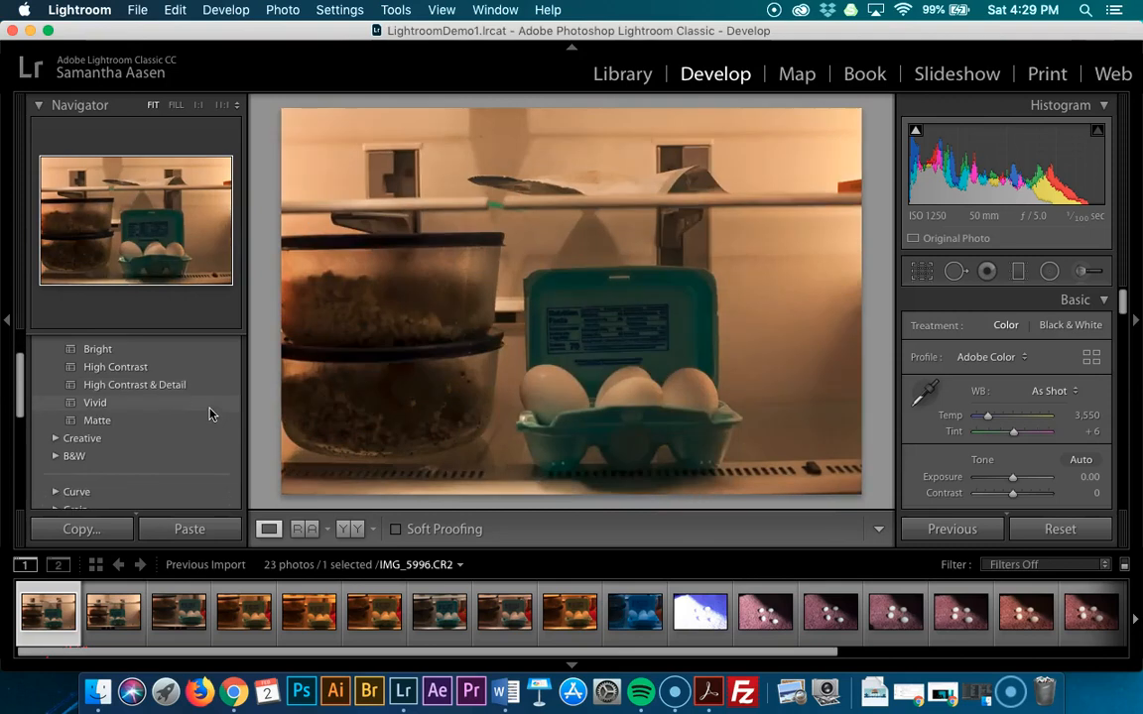
# Try the Natural and Bright color presets on IMG_5996.CR2, undoing each one after viewing its effect
pyautogui.scroll(4, 209, 414)
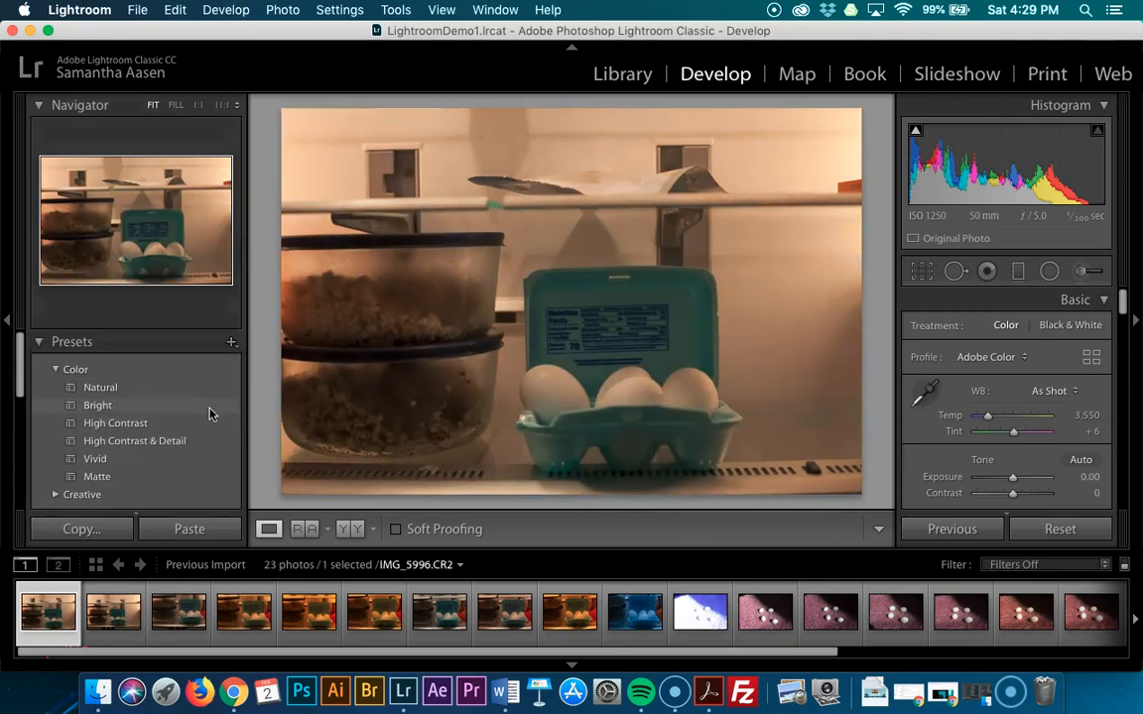
pyautogui.click(209, 387)
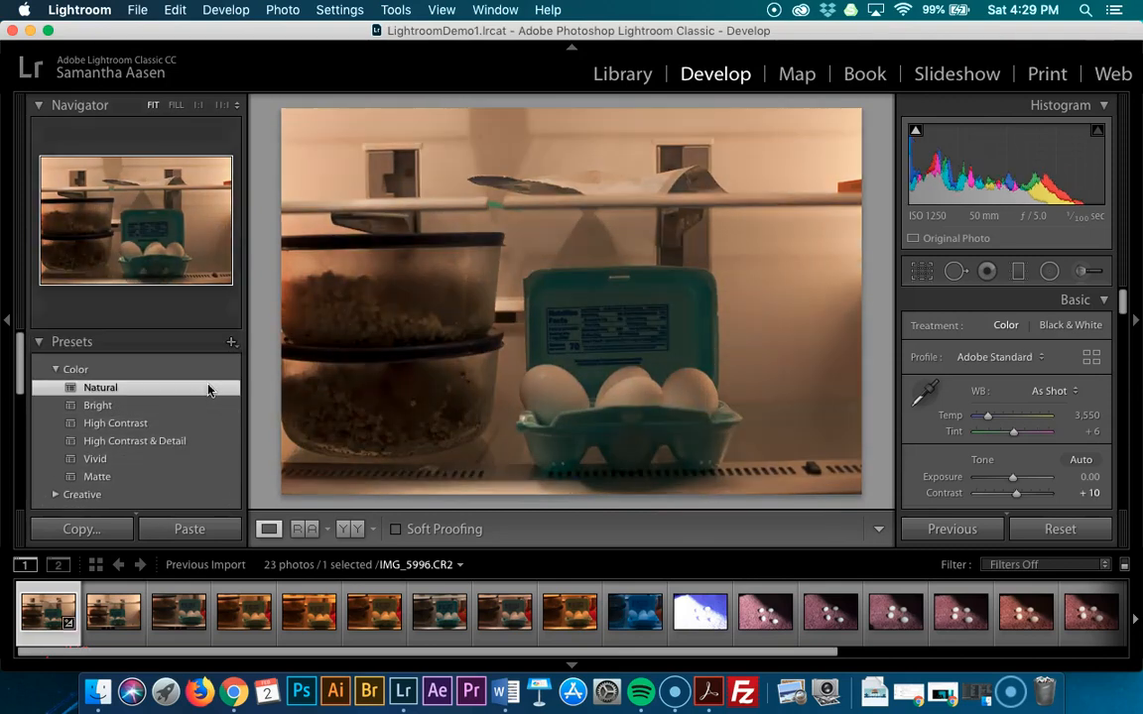
pyautogui.press('super+z')
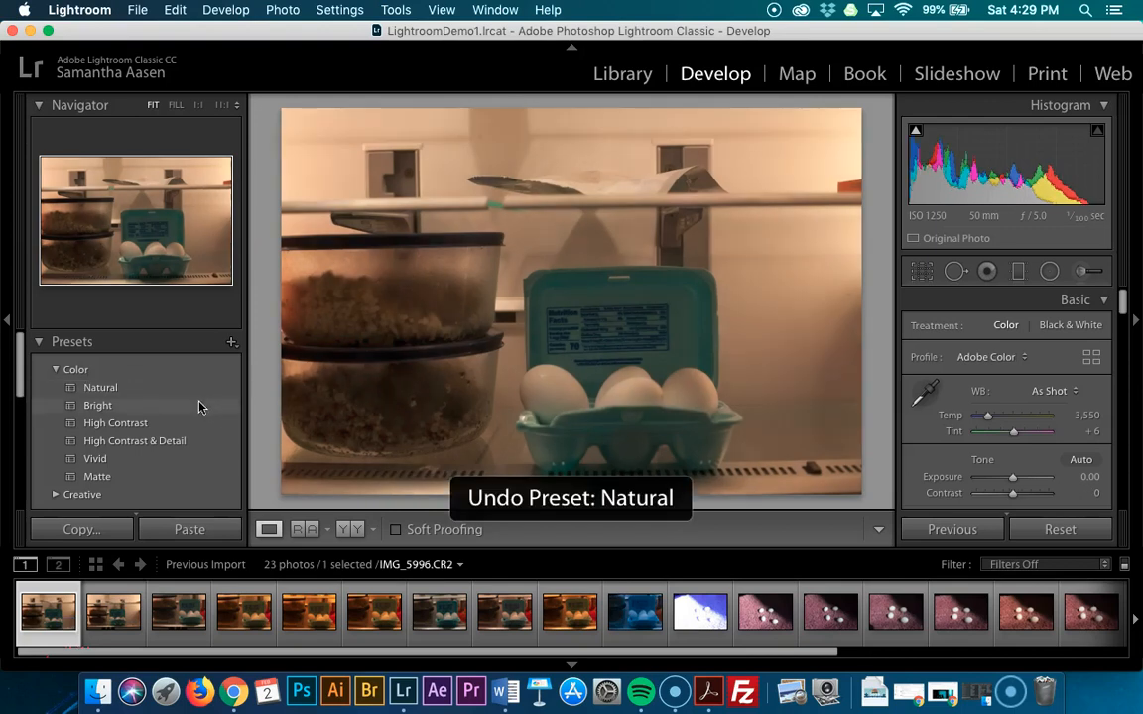
pyautogui.click(198, 405)
pyautogui.press('super+z')
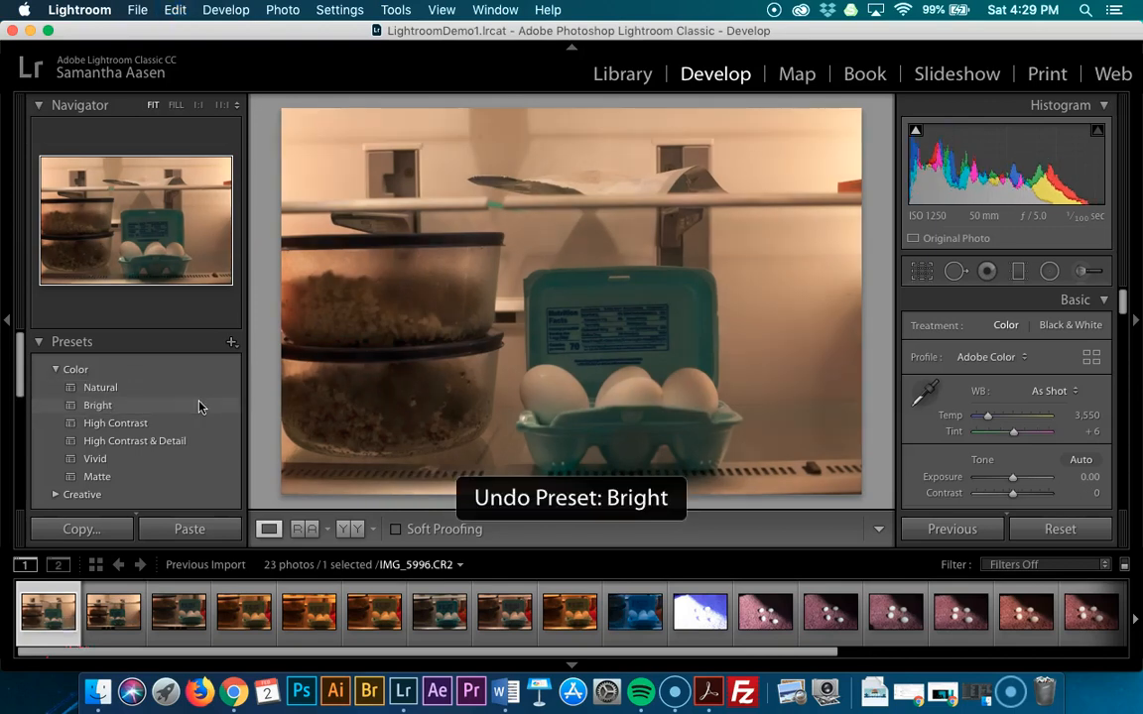
# Try the High Contrast, Vivid and Matte color presets on the fridge photo, undoing each one after viewing it
pyautogui.scroll(-1, 199, 407)
pyautogui.click(199, 396)
pyautogui.press('super+z')
pyautogui.click(187, 435)
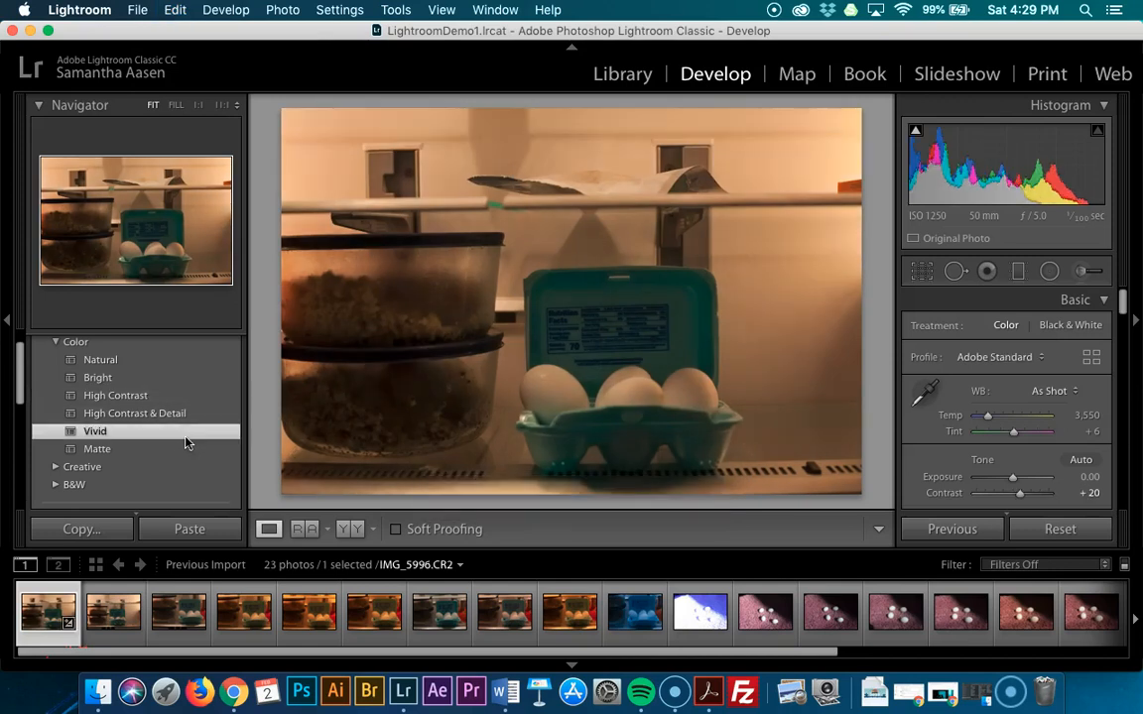
pyautogui.press('super+z')
pyautogui.click(179, 455)
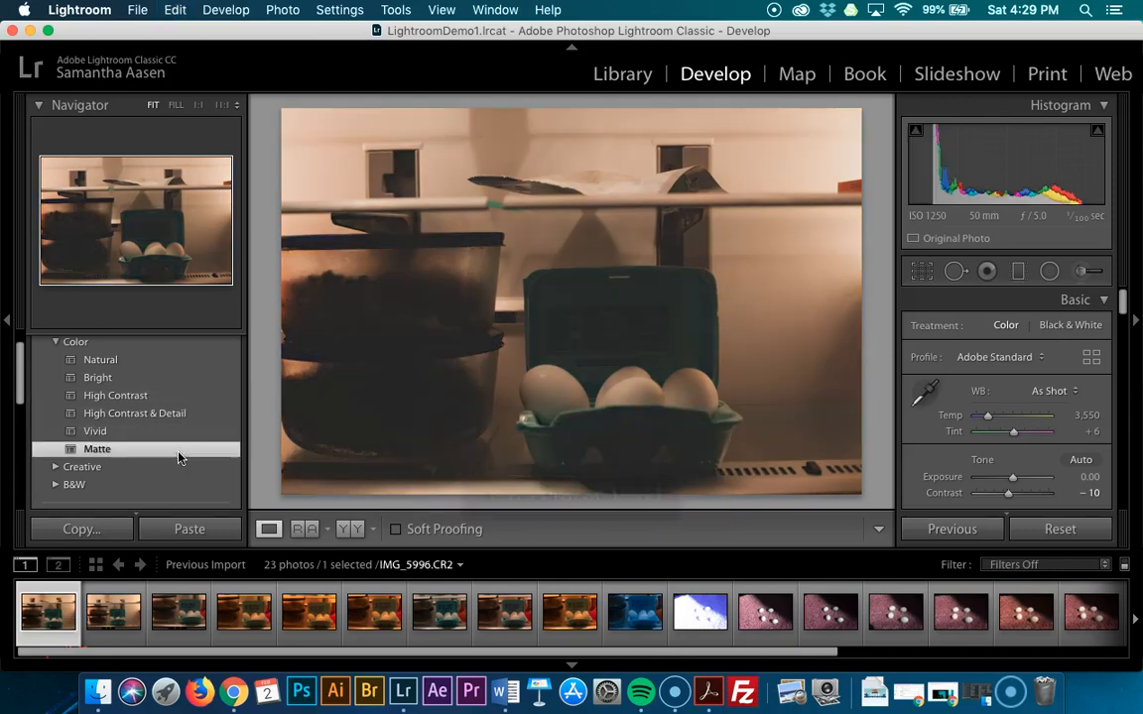
pyautogui.press('cmd+z')
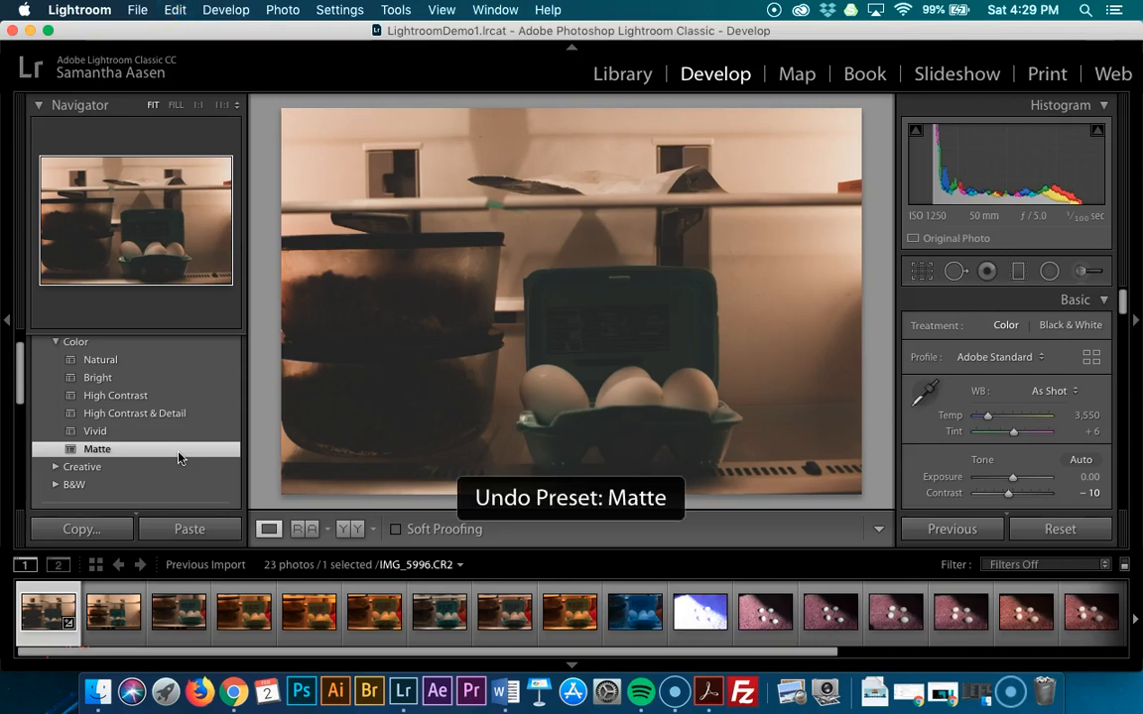
# Expand the Creative and B&W preset groups and preview their looks on the fridge photo without applying any
pyautogui.scroll(-1, 179, 457)
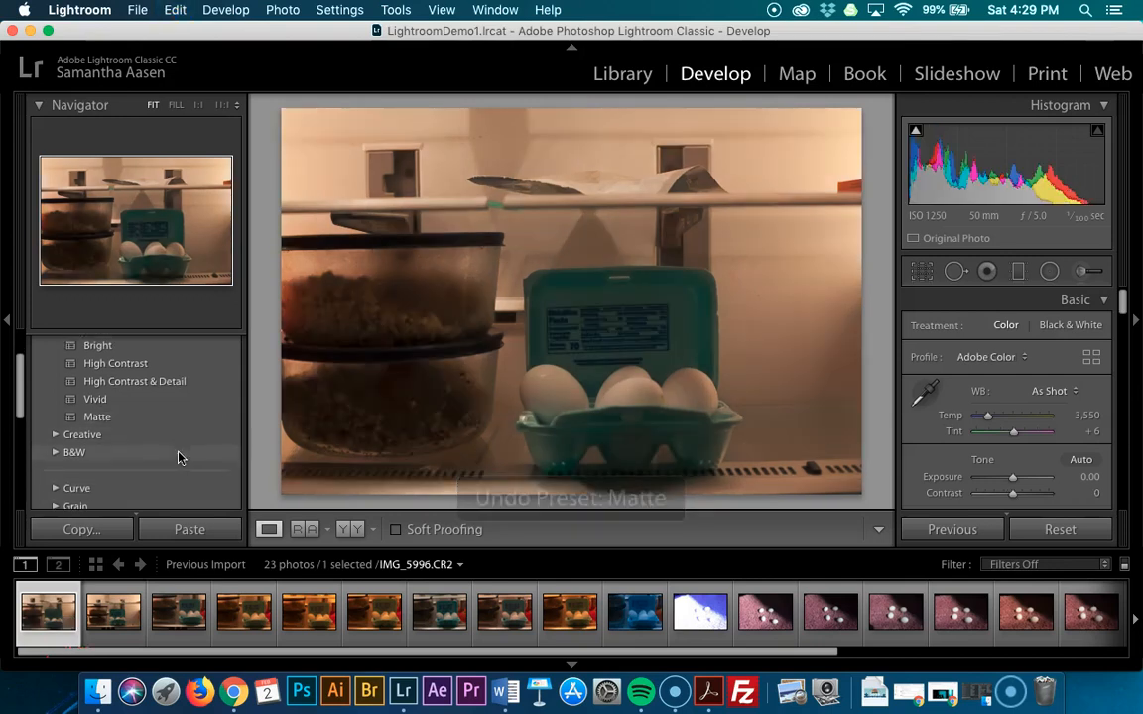
pyautogui.click(56, 436)
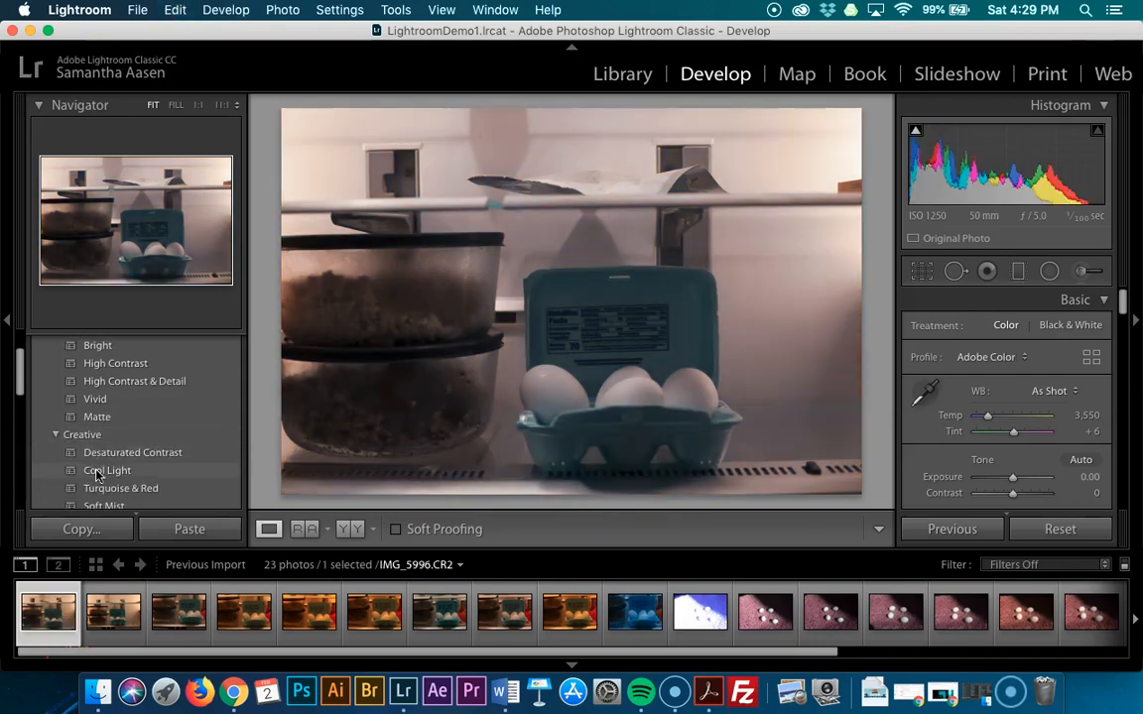
pyautogui.scroll(-1, 97, 474)
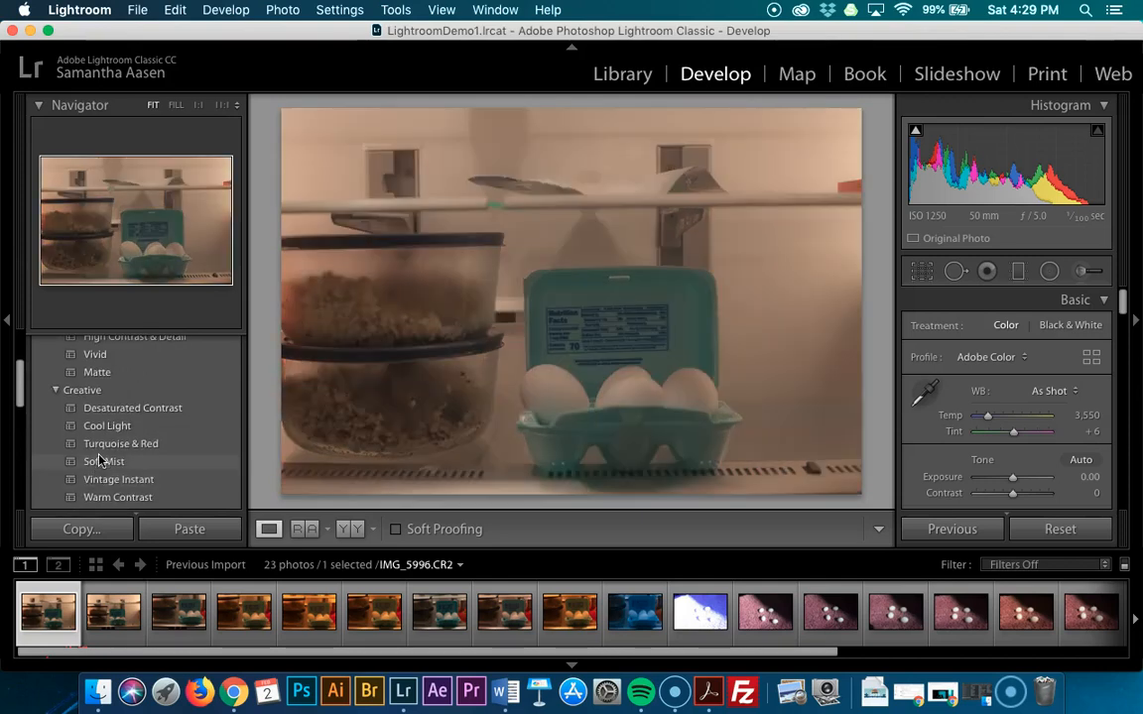
pyautogui.scroll(-1, 99, 476)
pyautogui.scroll(-1, 97, 481)
pyautogui.scroll(-1, 98, 481)
pyautogui.scroll(-1, 80, 481)
pyautogui.click(56, 478)
pyautogui.scroll(-4, 90, 456)
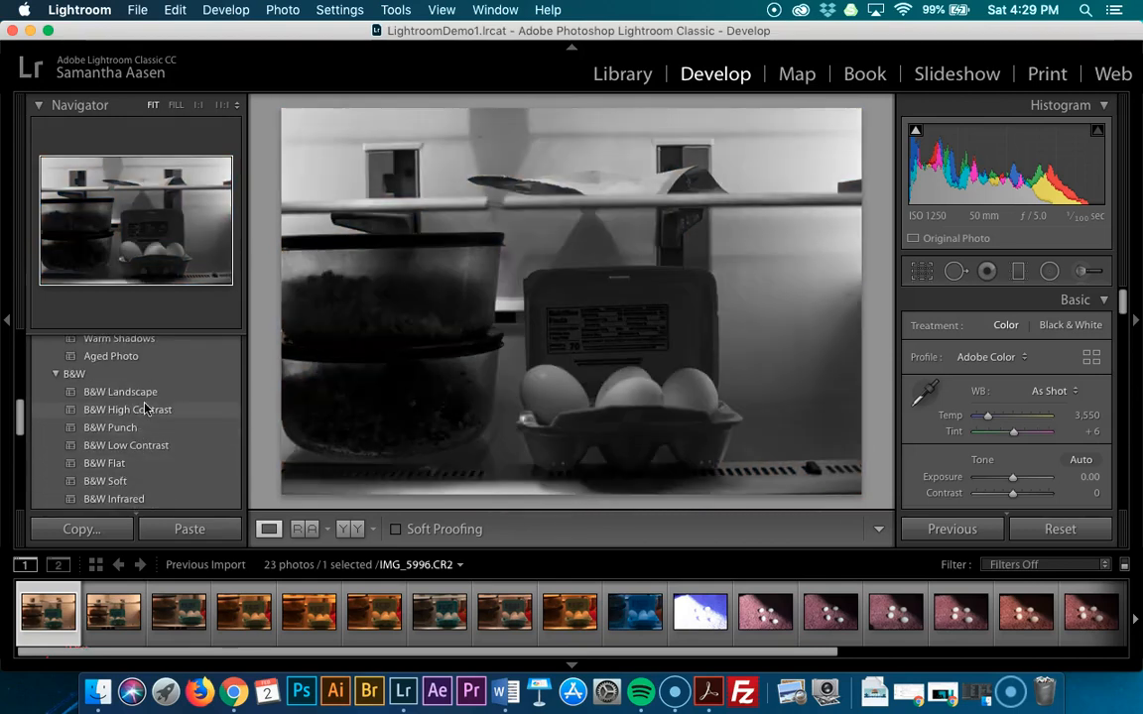
pyautogui.scroll(-6, 145, 406)
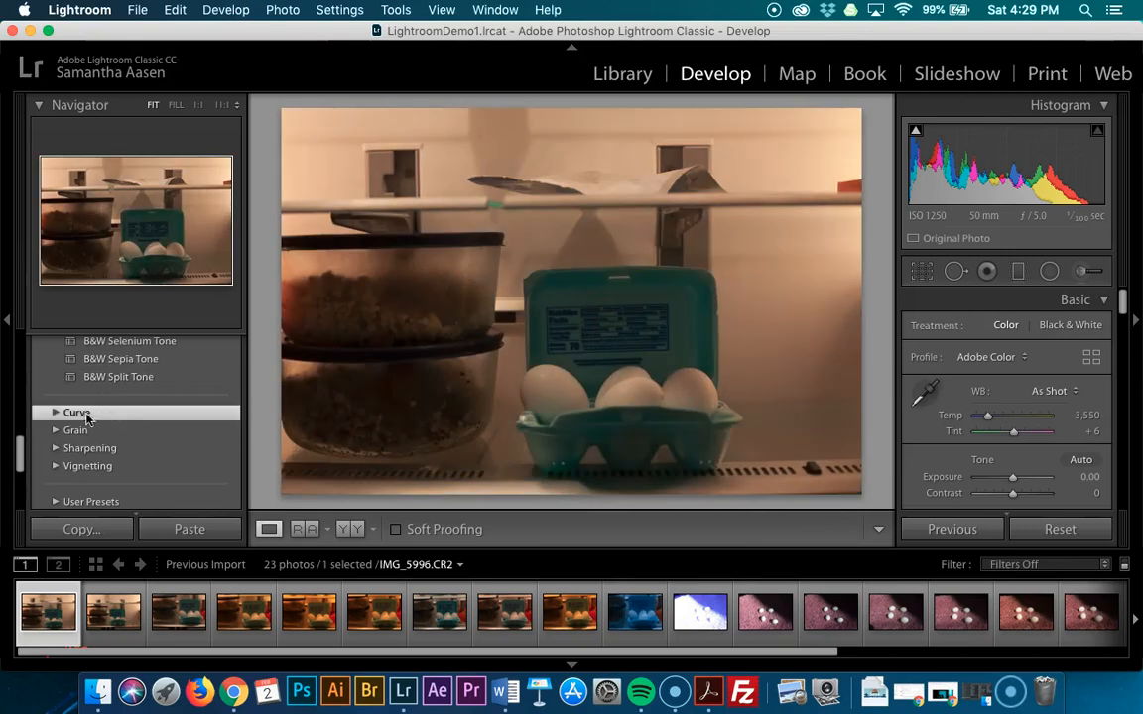
# Look through the Grain, Vignetting and User Presets groups, previewing the installed film, seasons and HDR presets on the photo
pyautogui.click(57, 431)
pyautogui.click(57, 431)
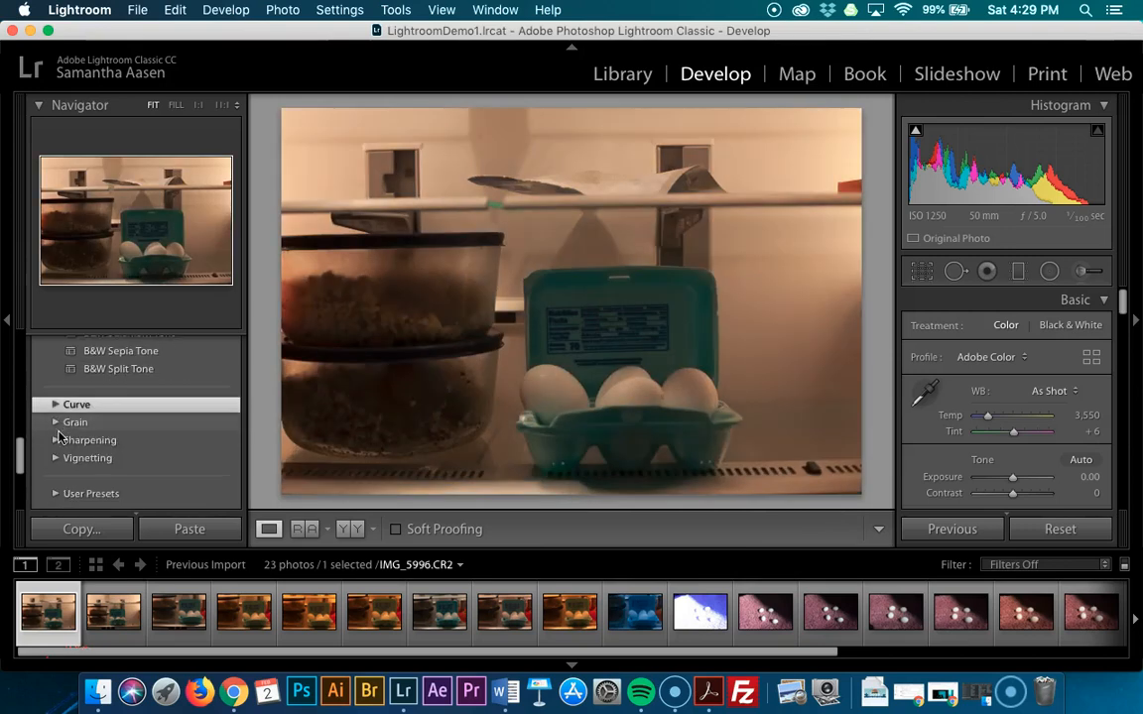
pyautogui.click(54, 441)
pyautogui.scroll(-3, 54, 443)
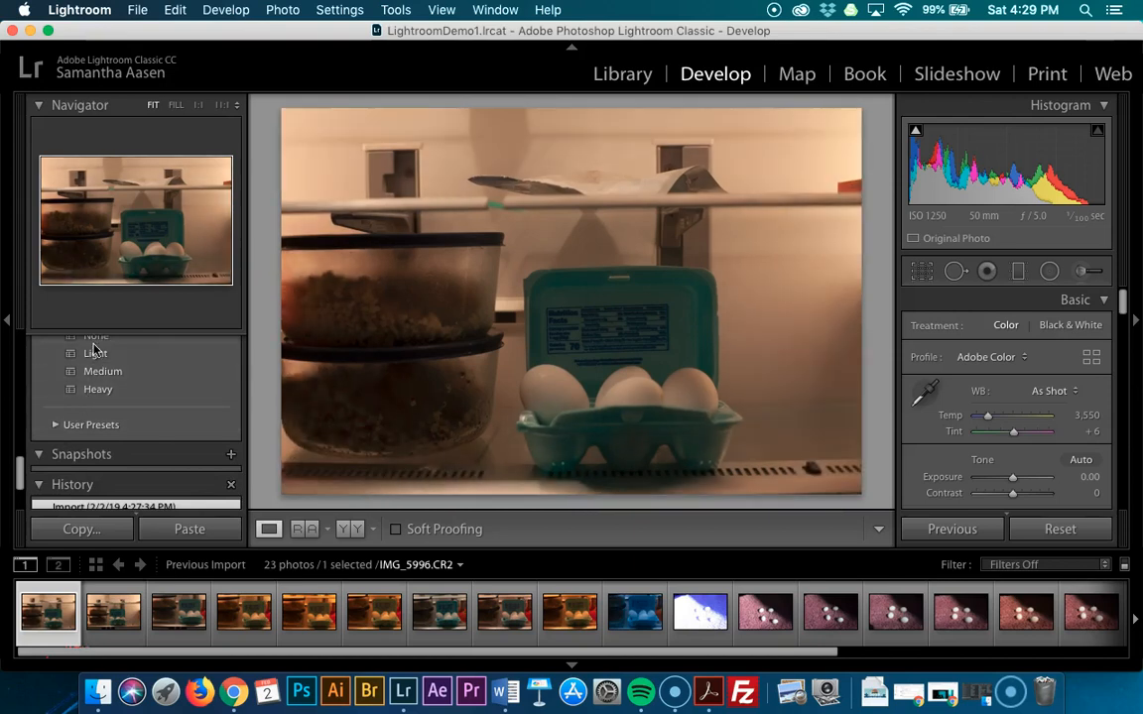
pyautogui.click(56, 425)
pyautogui.scroll(-4, 56, 437)
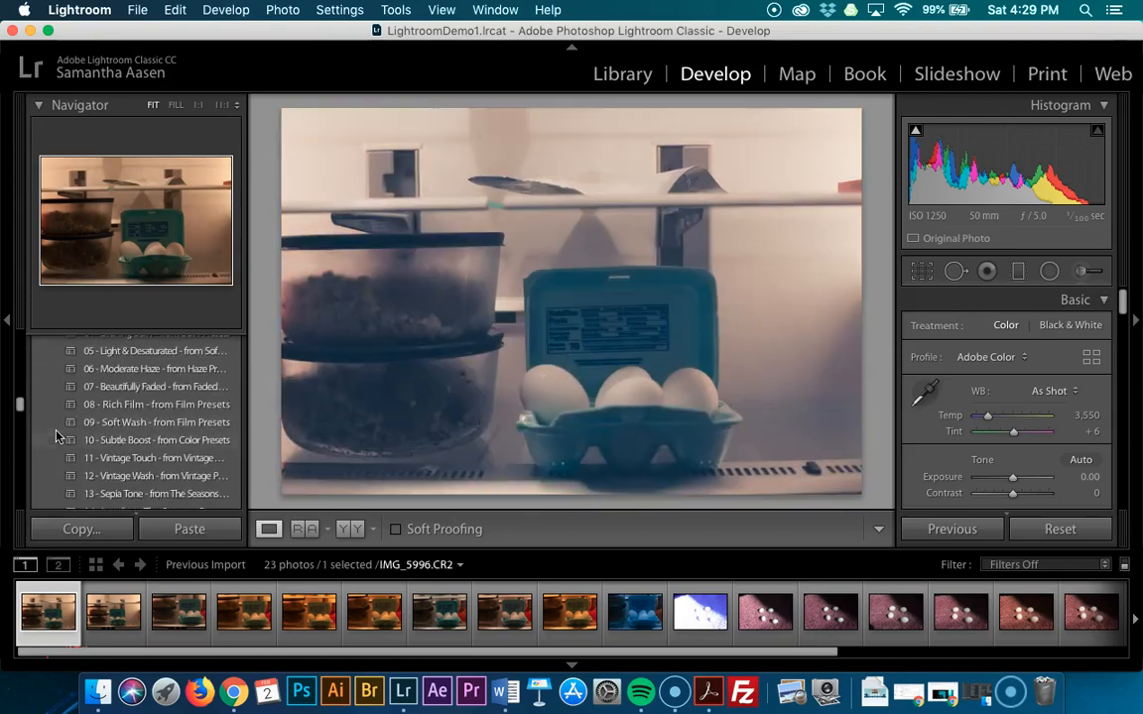
pyautogui.scroll(-4, 124, 446)
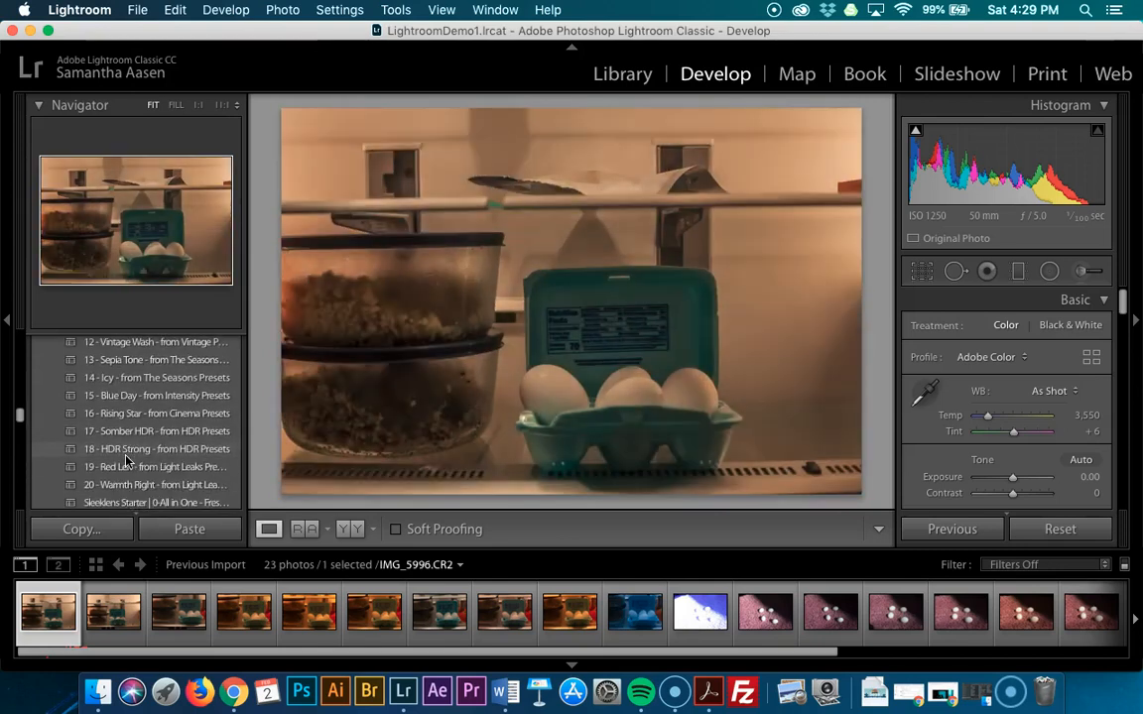
pyautogui.scroll(2, 167, 376)
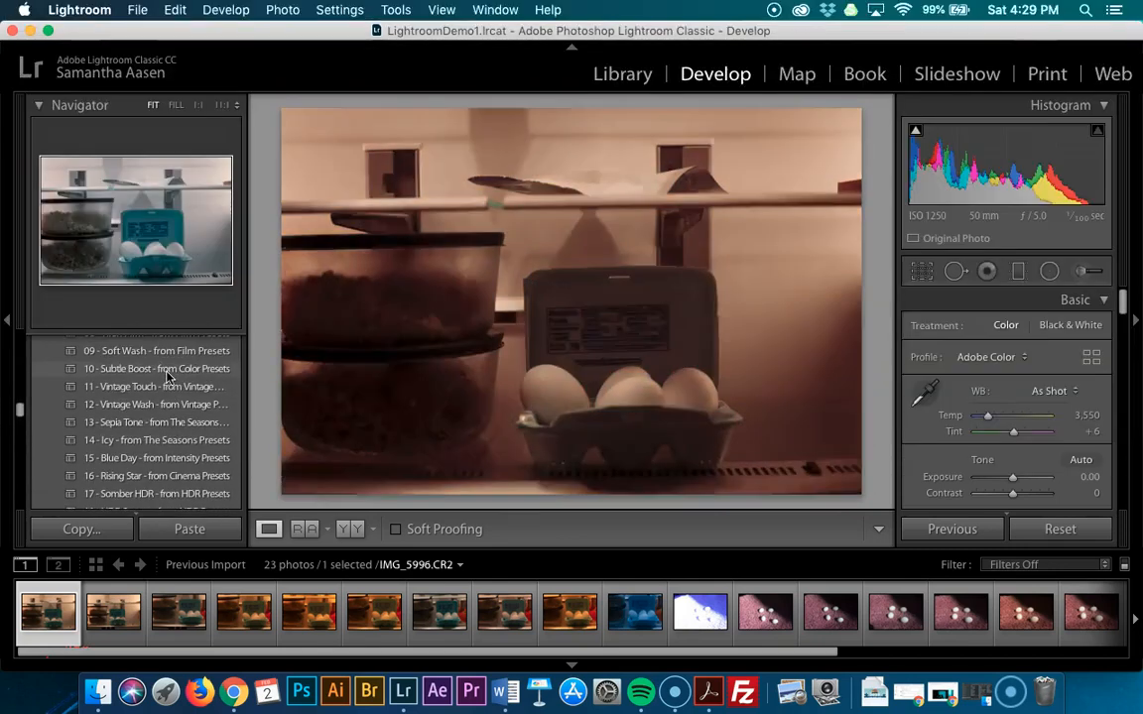
pyautogui.scroll(1, 167, 377)
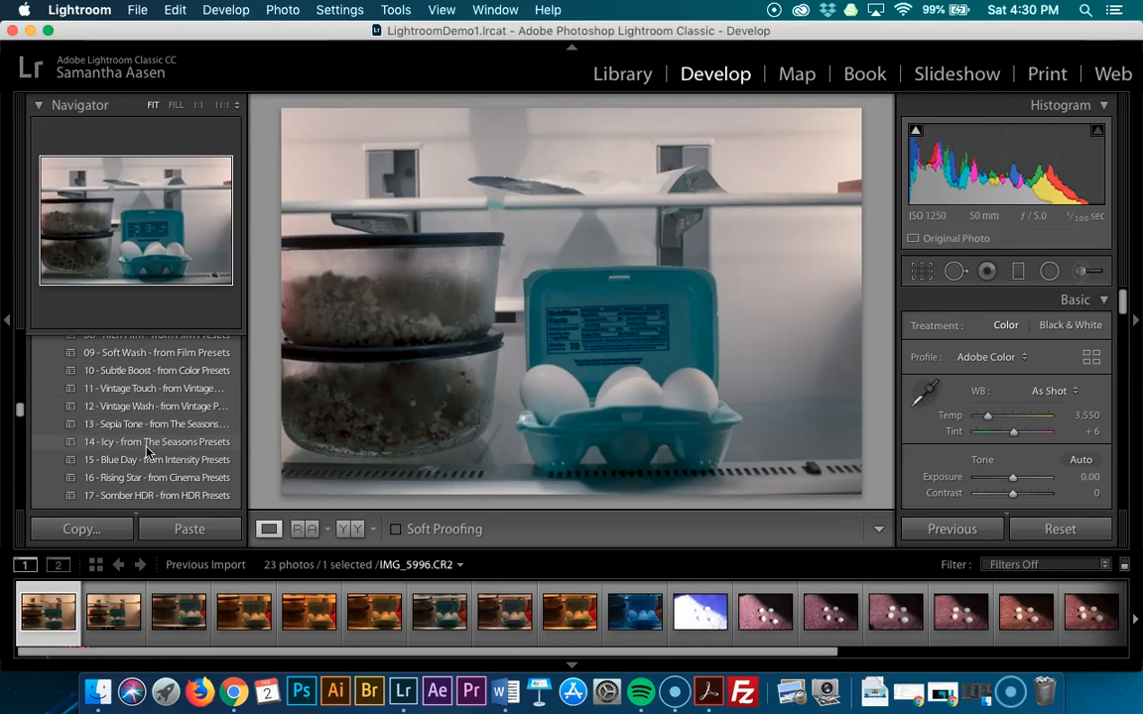
pyautogui.scroll(15, 147, 452)
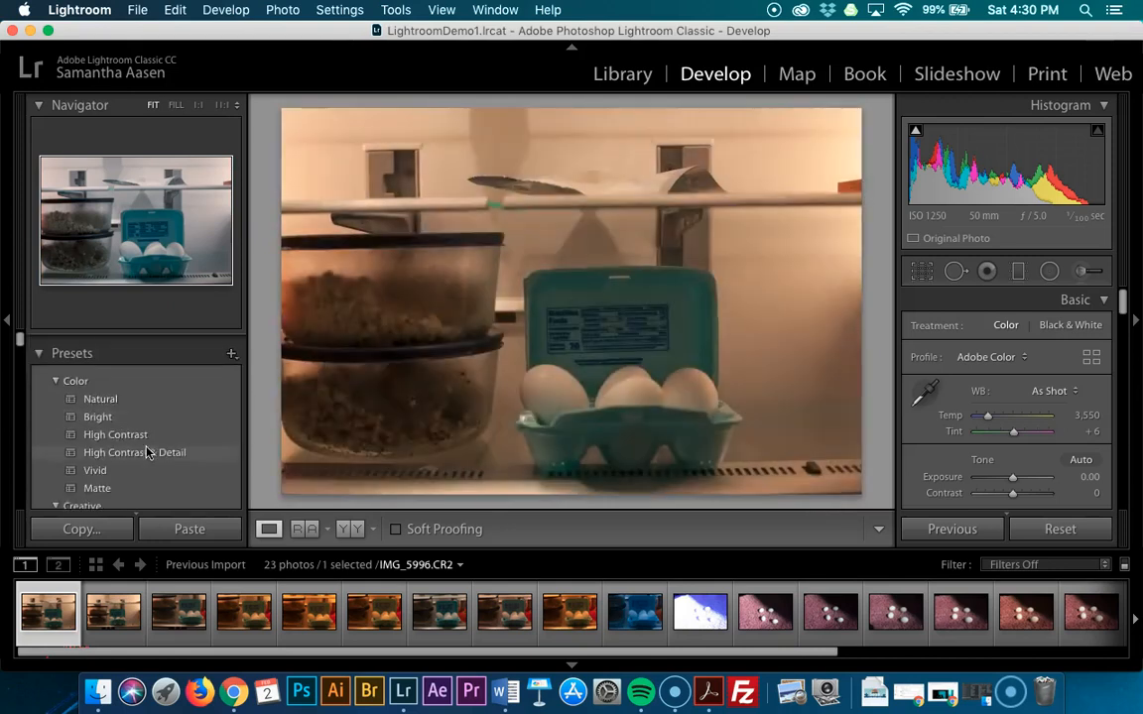
# Collapse the Color, Creative, B&W, User Presets and Vignetting preset groups
pyautogui.click(56, 370)
pyautogui.click(56, 387)
pyautogui.click(55, 405)
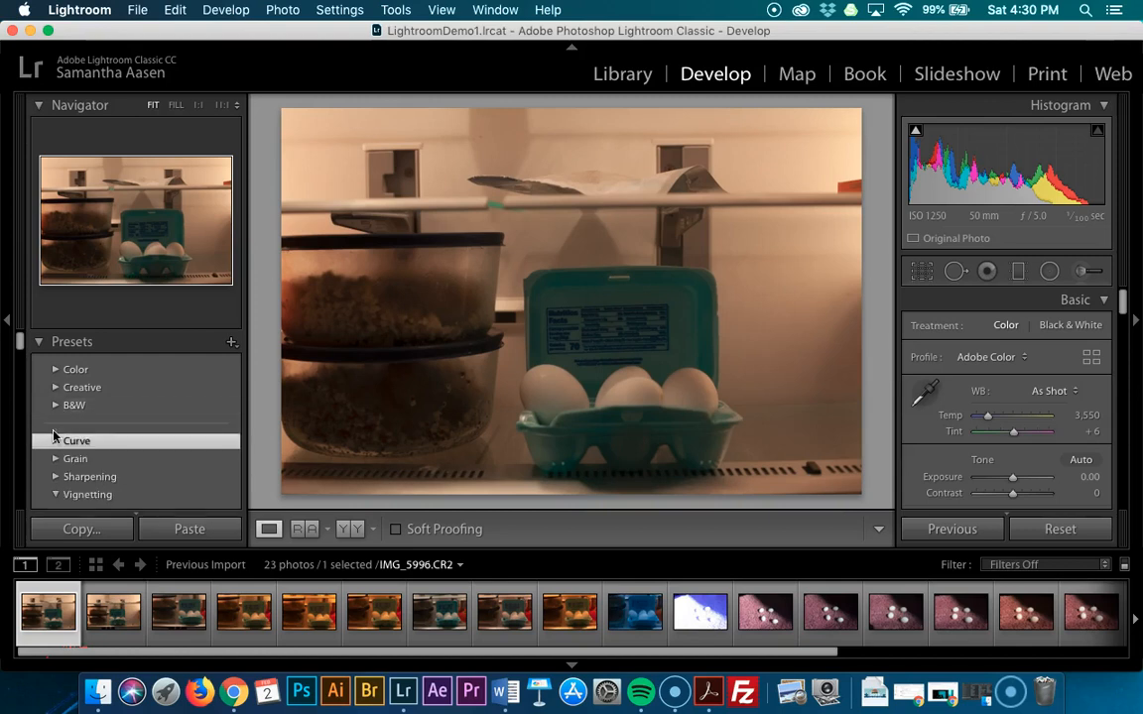
pyautogui.scroll(-4, 137, 396)
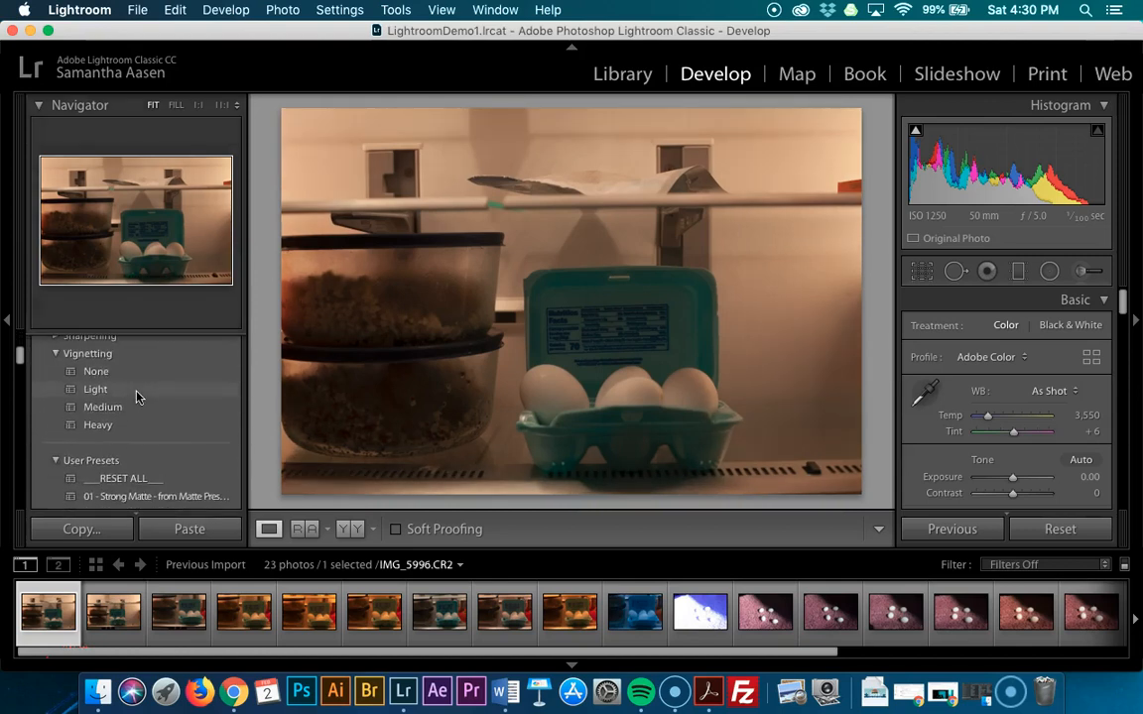
pyautogui.click(55, 461)
pyautogui.scroll(4, 56, 456)
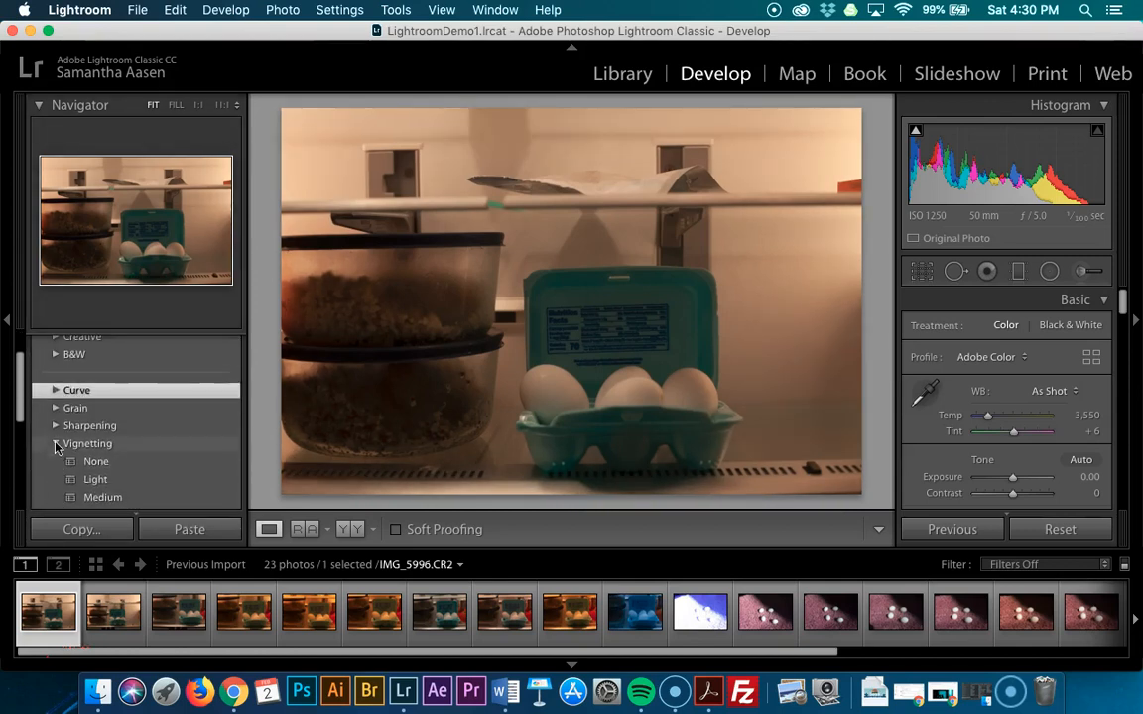
pyautogui.click(56, 445)
pyautogui.scroll(4, 230, 426)
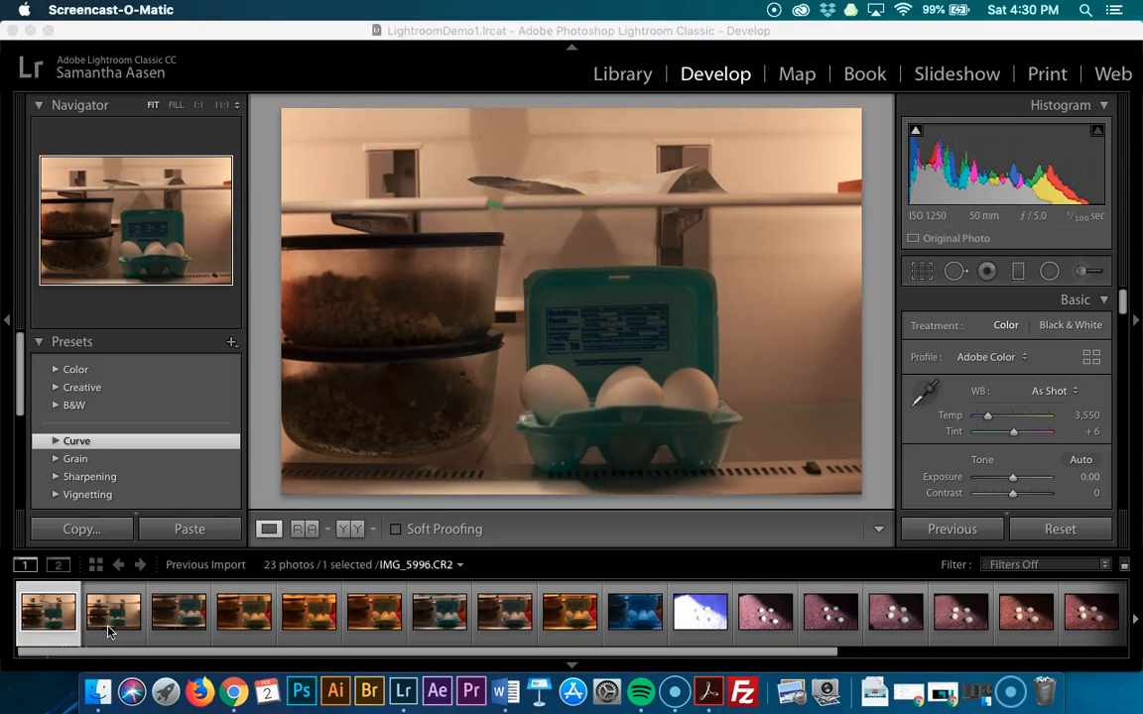
# Step through the fridge egg photos starting at IMG_5998.CR2 to compare their color casts
pyautogui.click(163, 622)
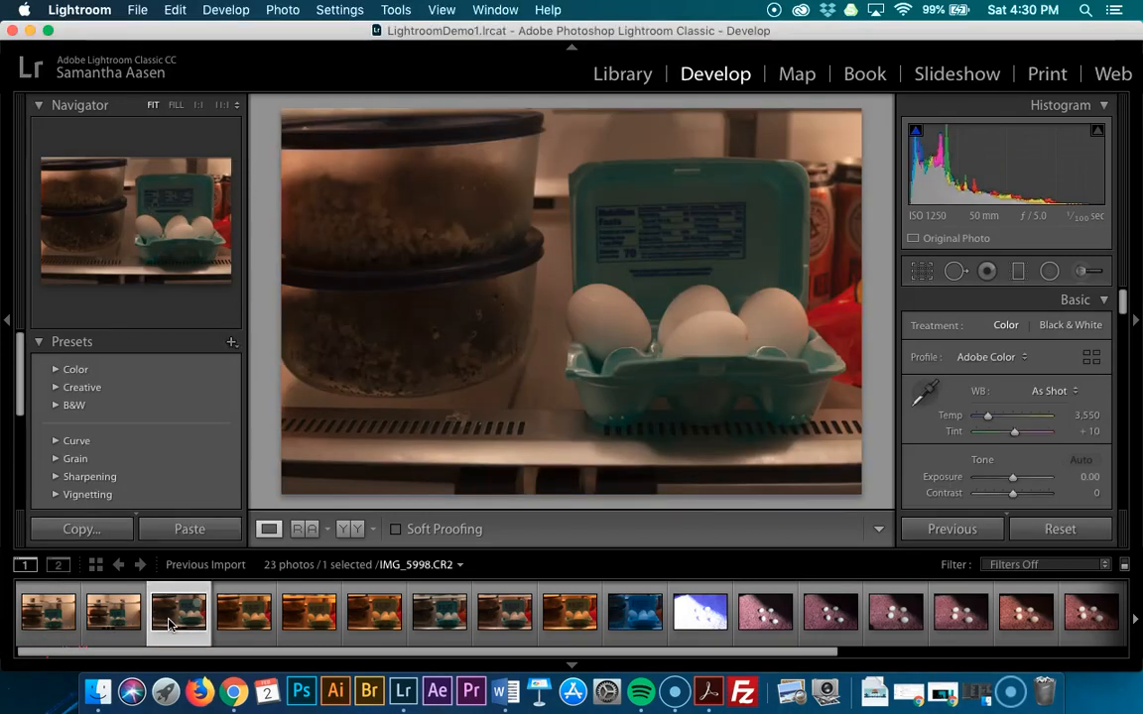
pyautogui.press('Right')
pyautogui.press('Right')
pyautogui.press('Right')
pyautogui.press('Right')
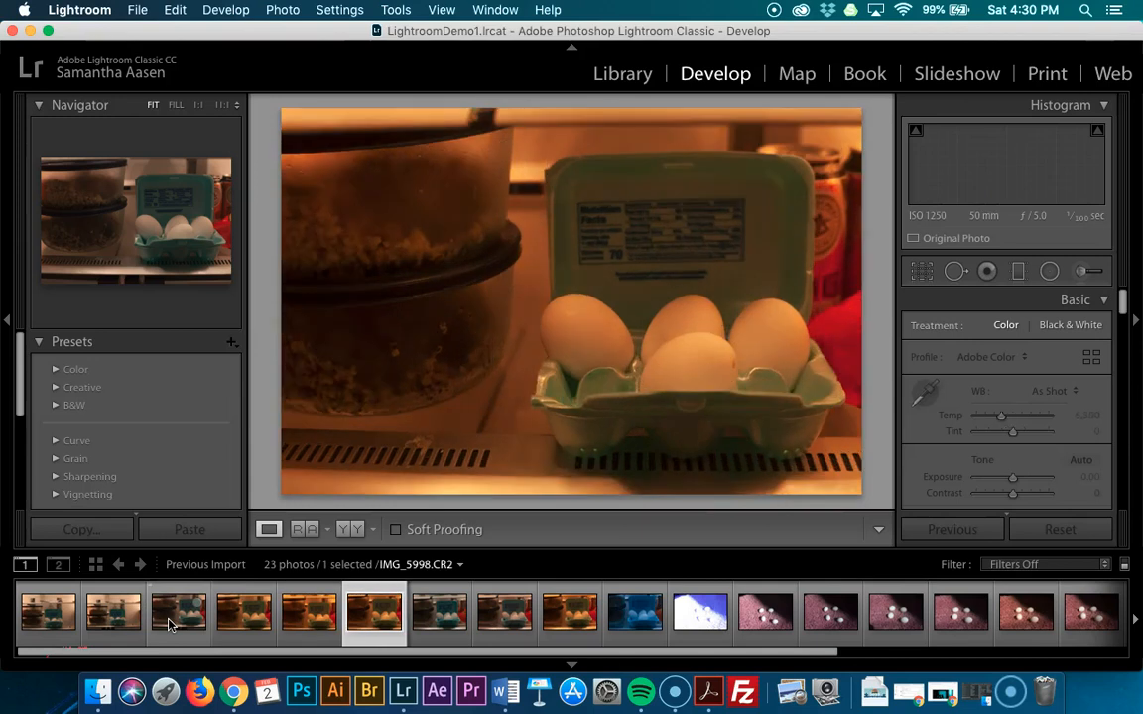
pyautogui.press('Right')
pyautogui.press('Right')
pyautogui.press('Right')
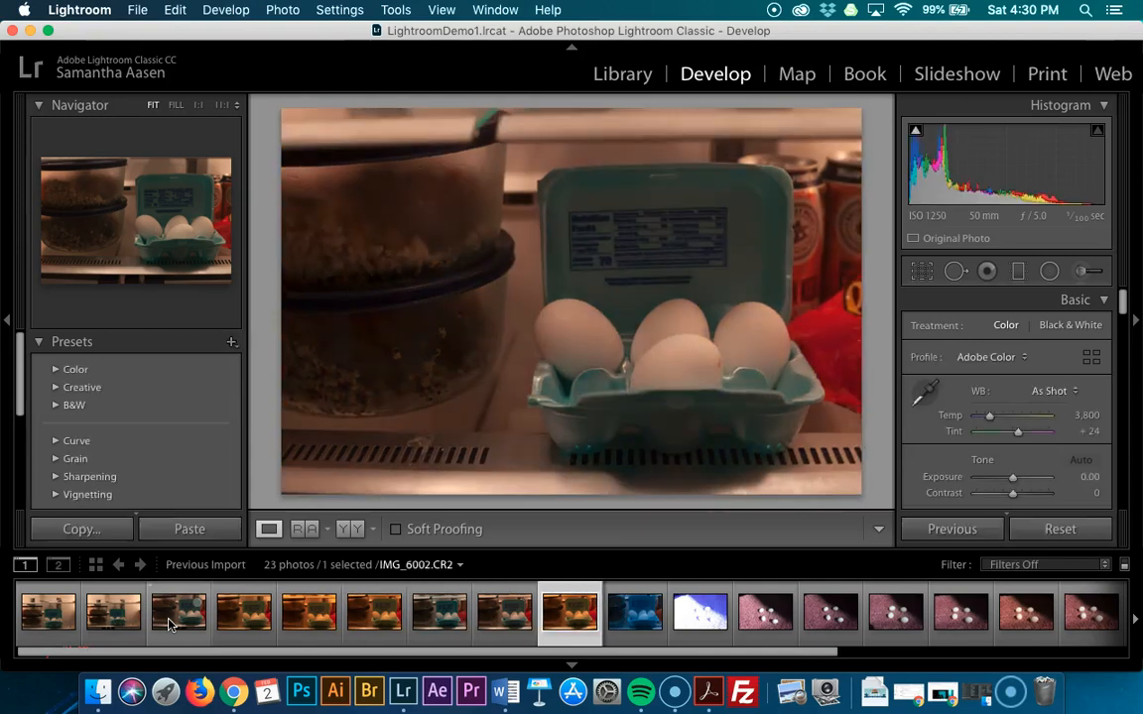
# Compare the carpet egg photos up to IMG_6010.CR2 and look over the Basic adjustments available for it
pyautogui.press('Right')
pyautogui.press('Right')
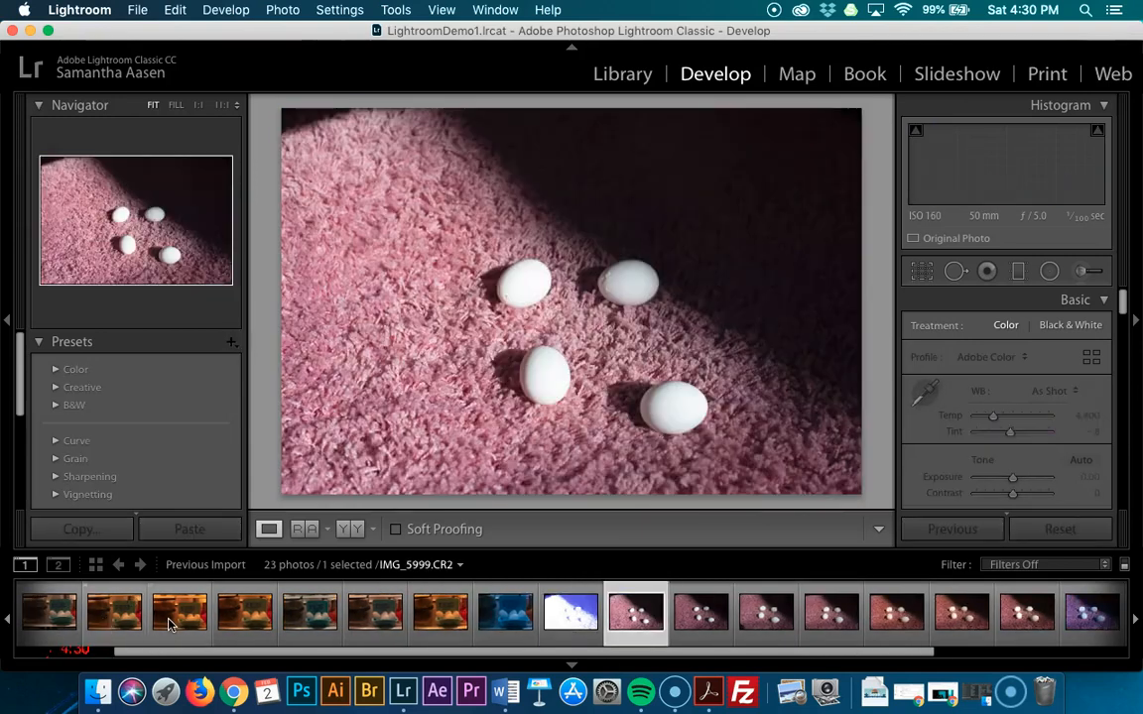
pyautogui.press('Right')
pyautogui.press('Left')
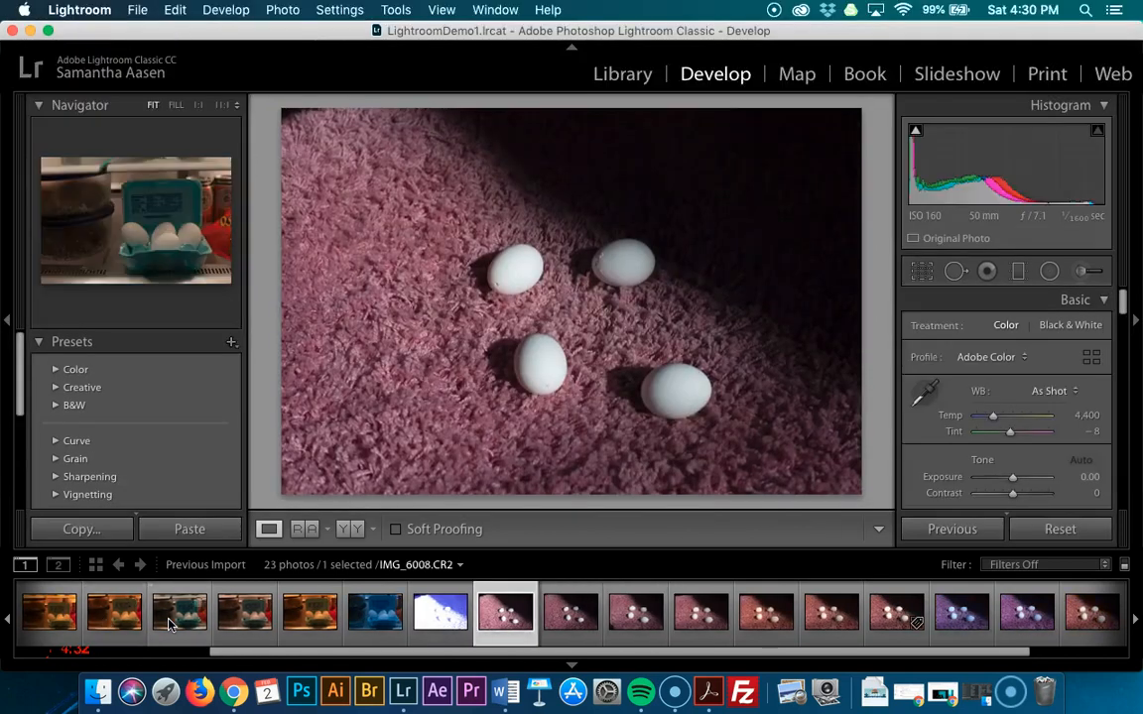
pyautogui.press('Right')
pyautogui.press('Right')
pyautogui.press('Right')
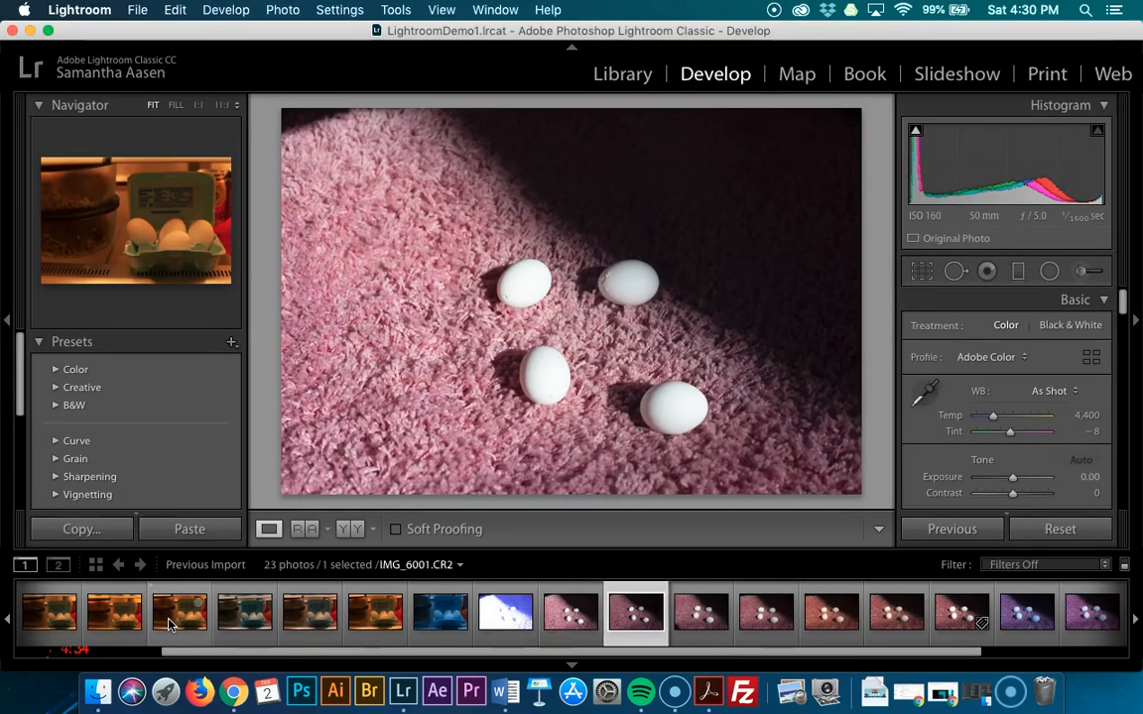
pyautogui.press('Right')
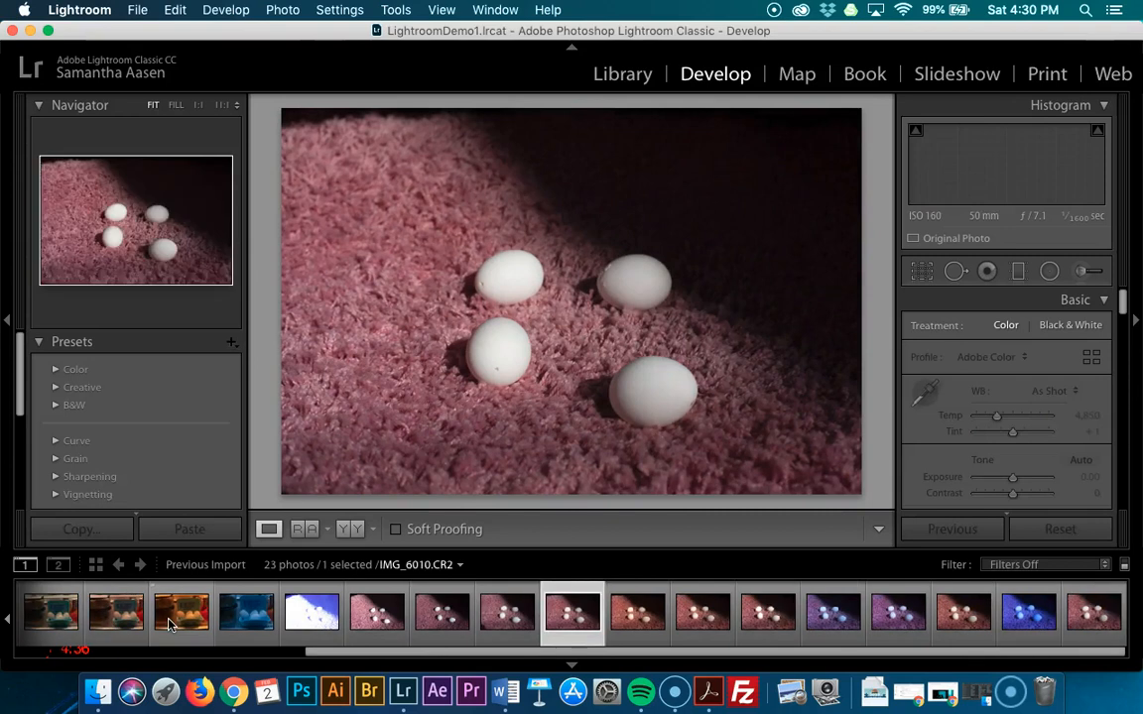
pyautogui.scroll(-5, 945, 499)
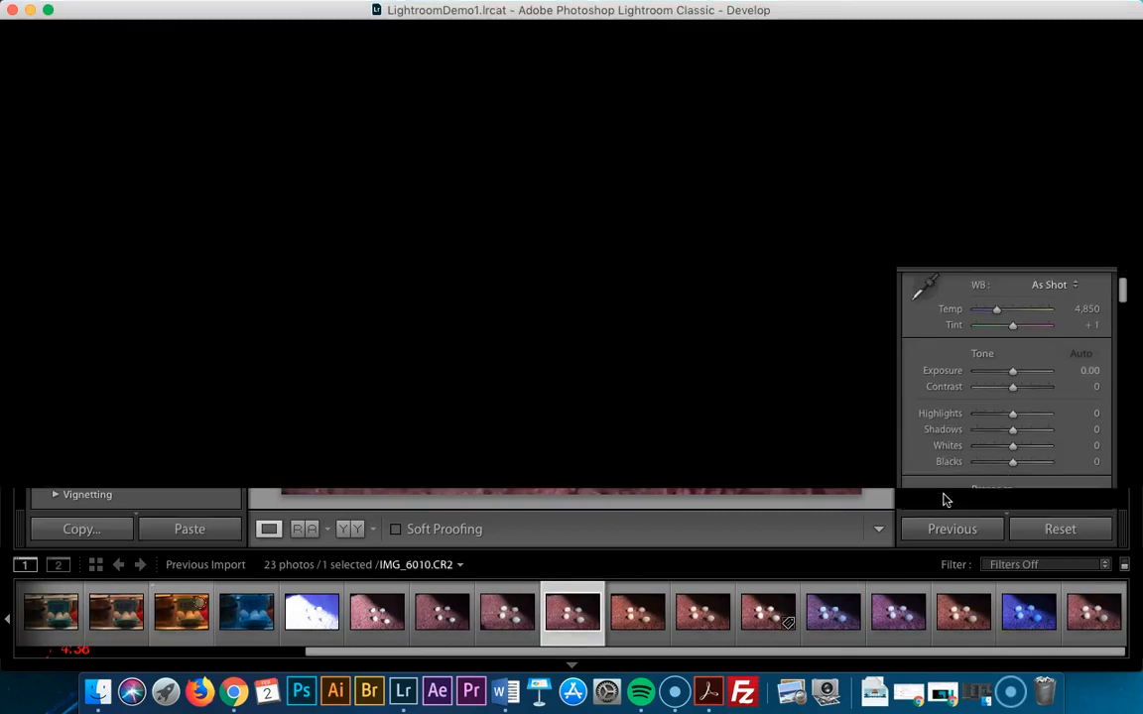
pyautogui.scroll(-2, 937, 411)
pyautogui.scroll(6, 938, 414)
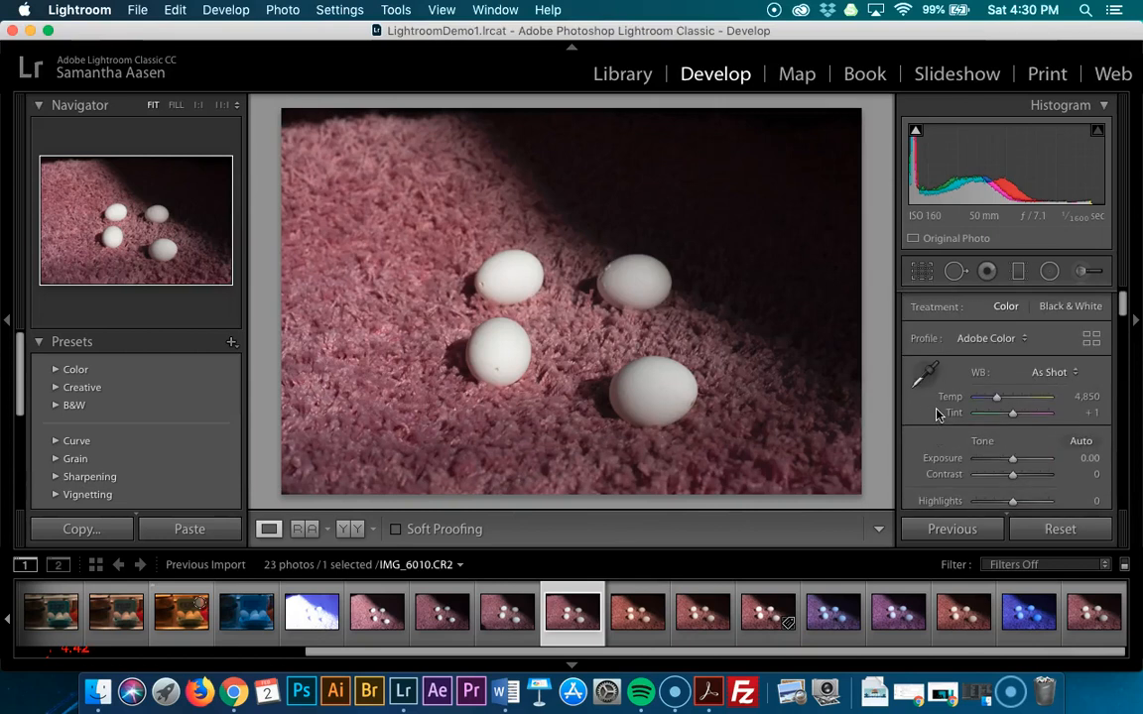
# Continue from IMG_6011.CR2 through the warm-toned carpet photos to the purple-tinted ones to compare their white balance
pyautogui.click(628, 615)
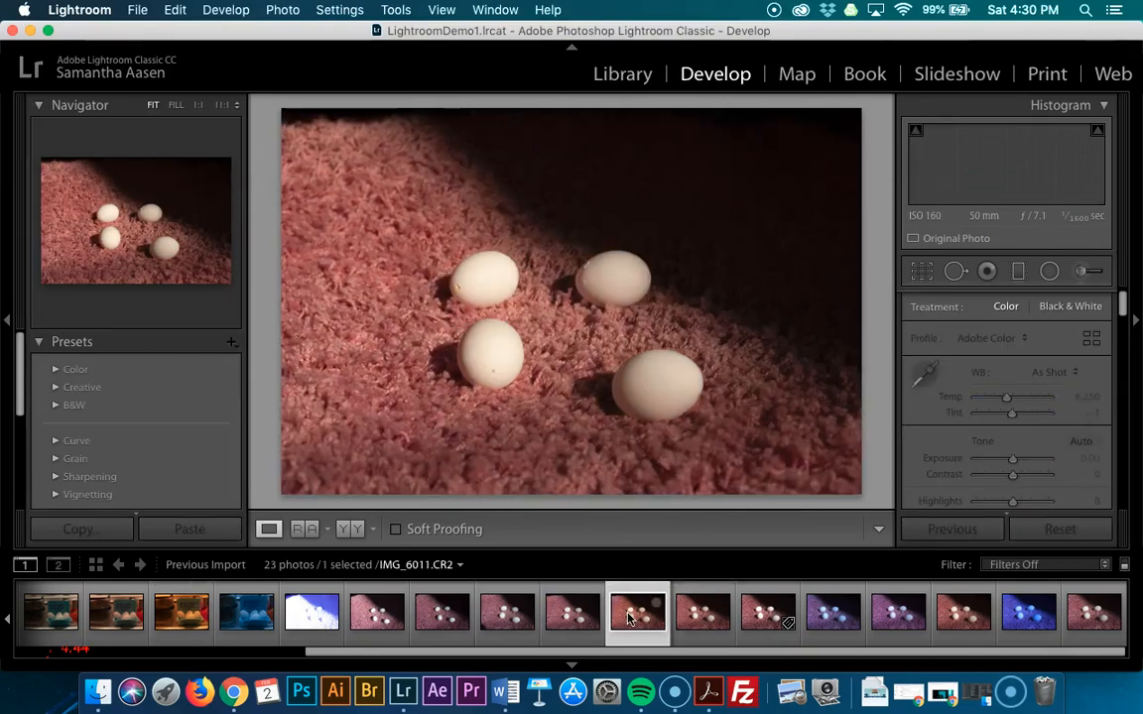
pyautogui.press('Right')
pyautogui.press('Right')
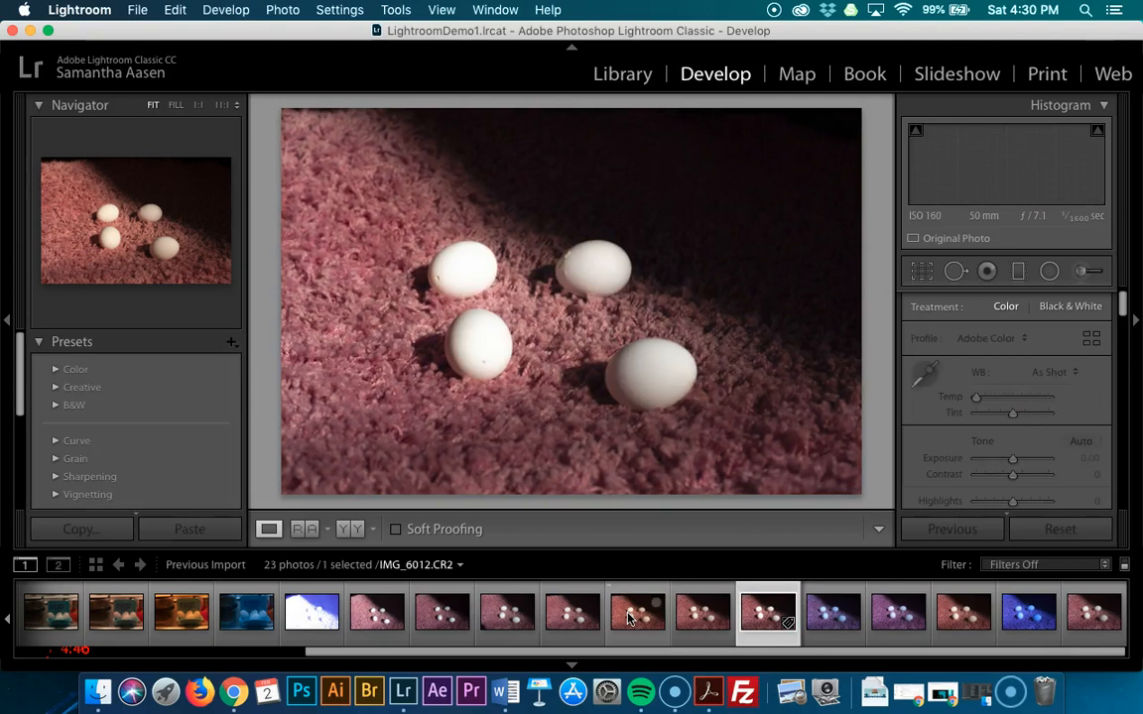
pyautogui.press('Right')
pyautogui.press('Right')
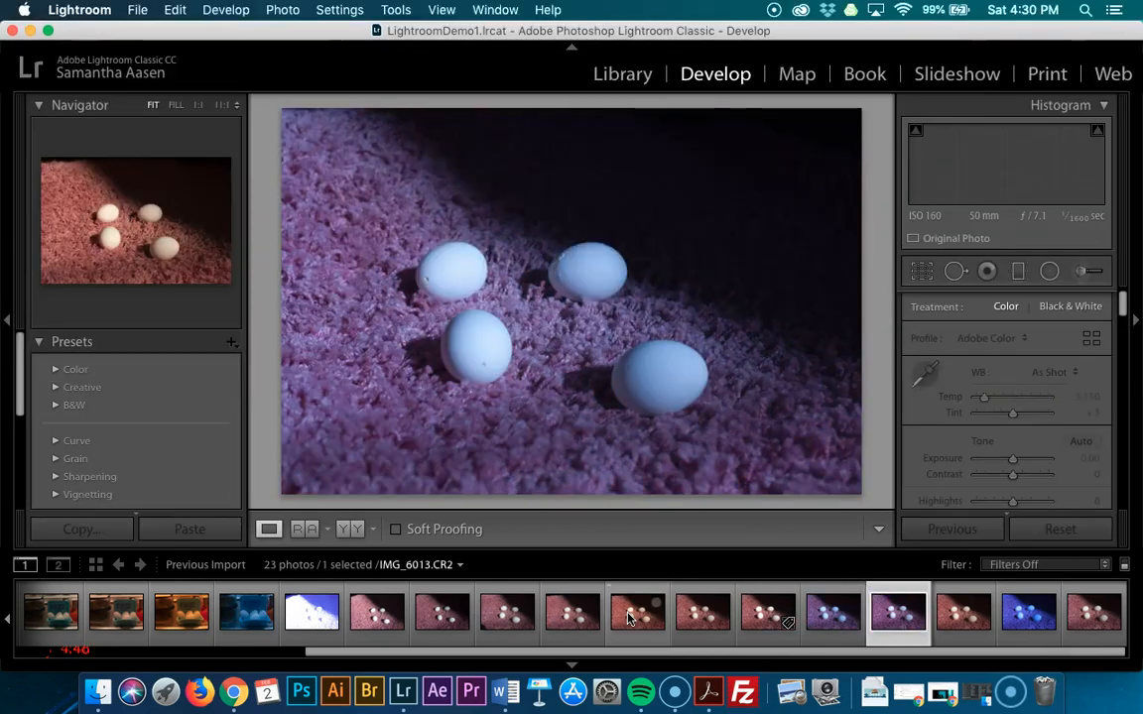
# Go to IMG_6017.CR2 at the end of the import and set its white balance by sampling the upper-right egg as neutral
pyautogui.press('Right')
pyautogui.press('Right')
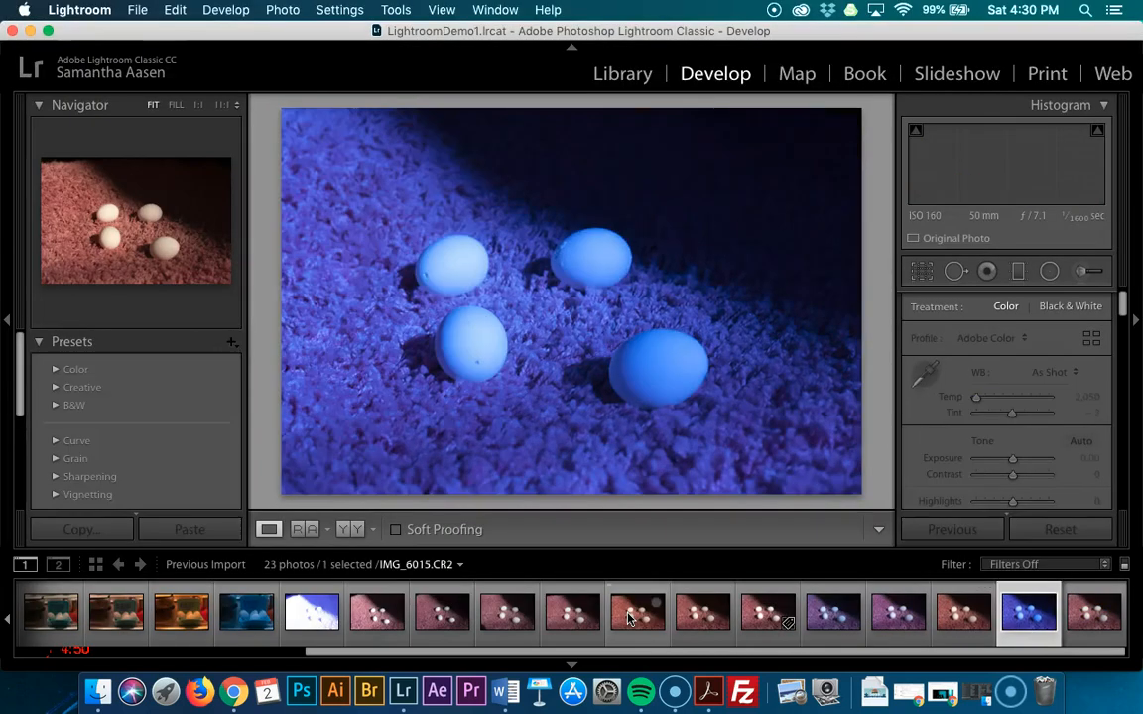
pyautogui.press('Right')
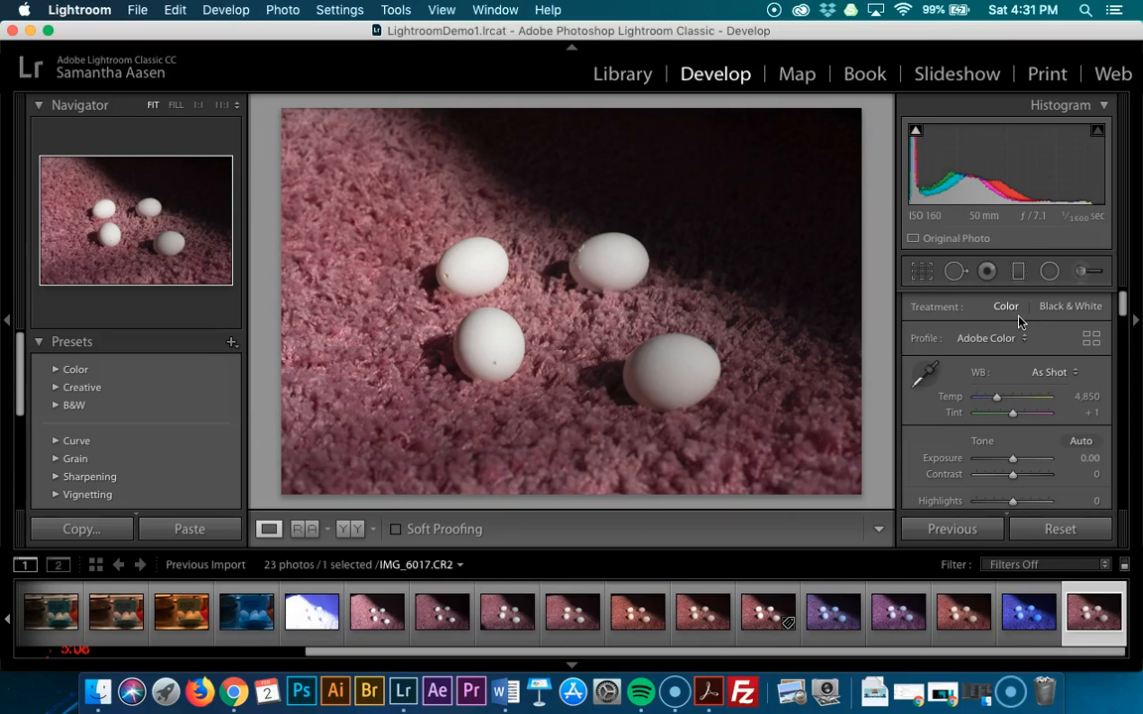
pyautogui.click(925, 374)
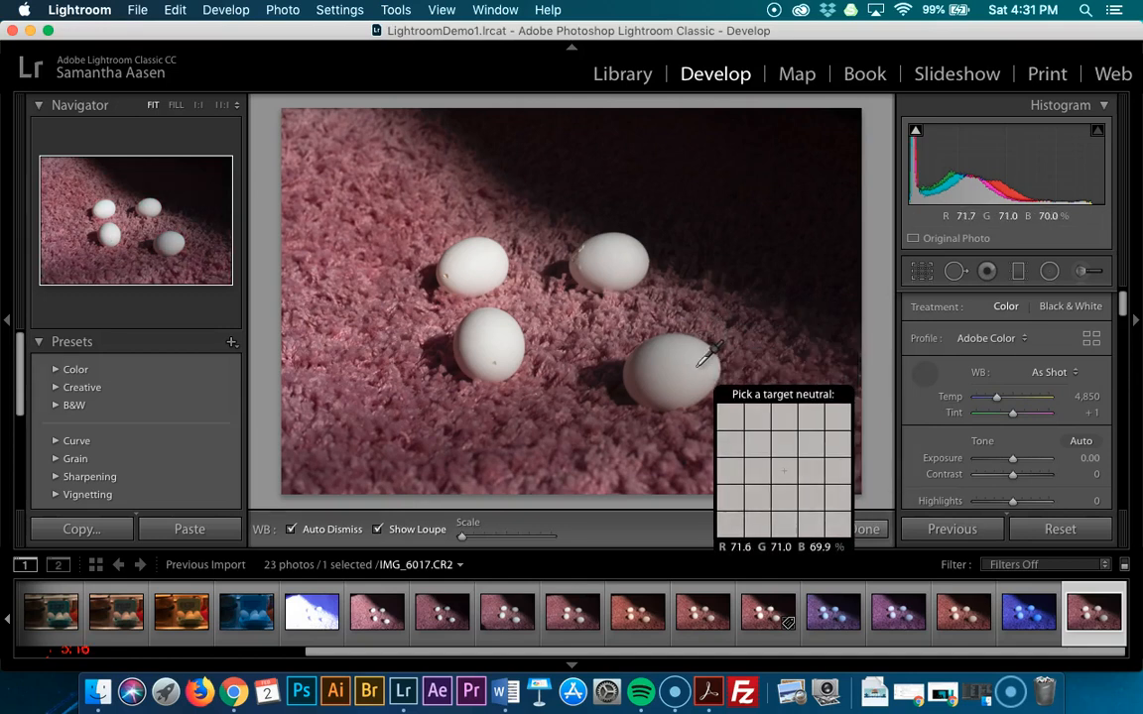
pyautogui.click(614, 266)
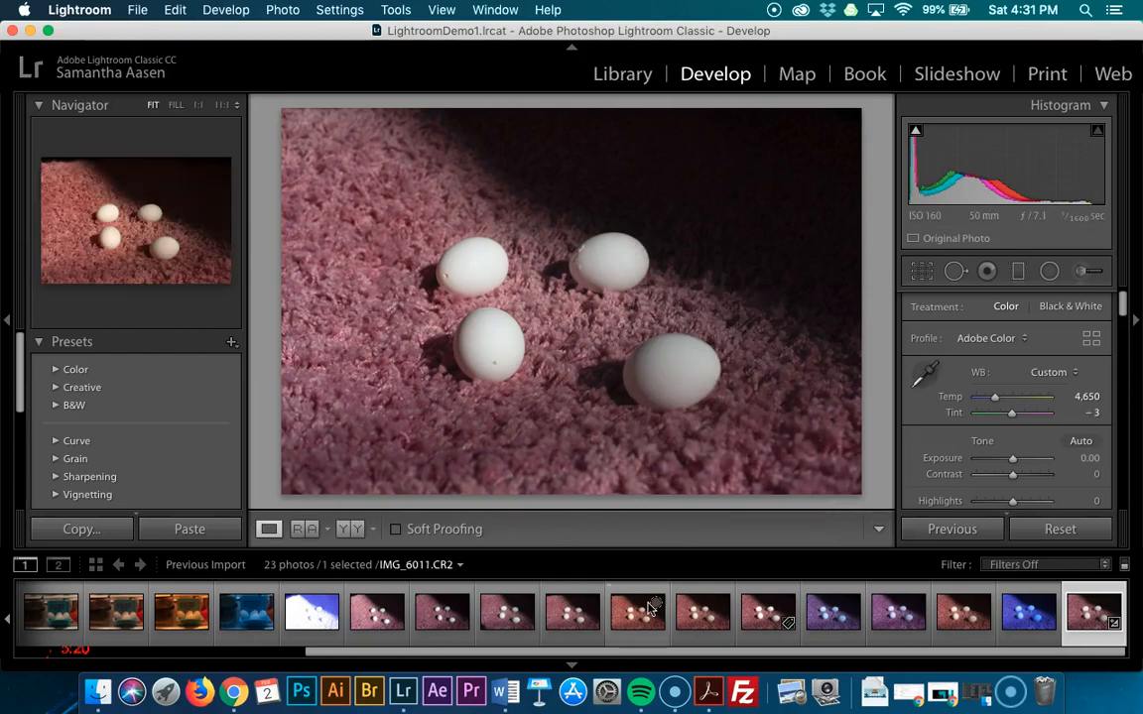
# Open the blue-tinted fridge photo IMG_6005.CR2 and set its white balance by sampling the front egg as neutral
pyautogui.hscroll(-6, 650, 607)
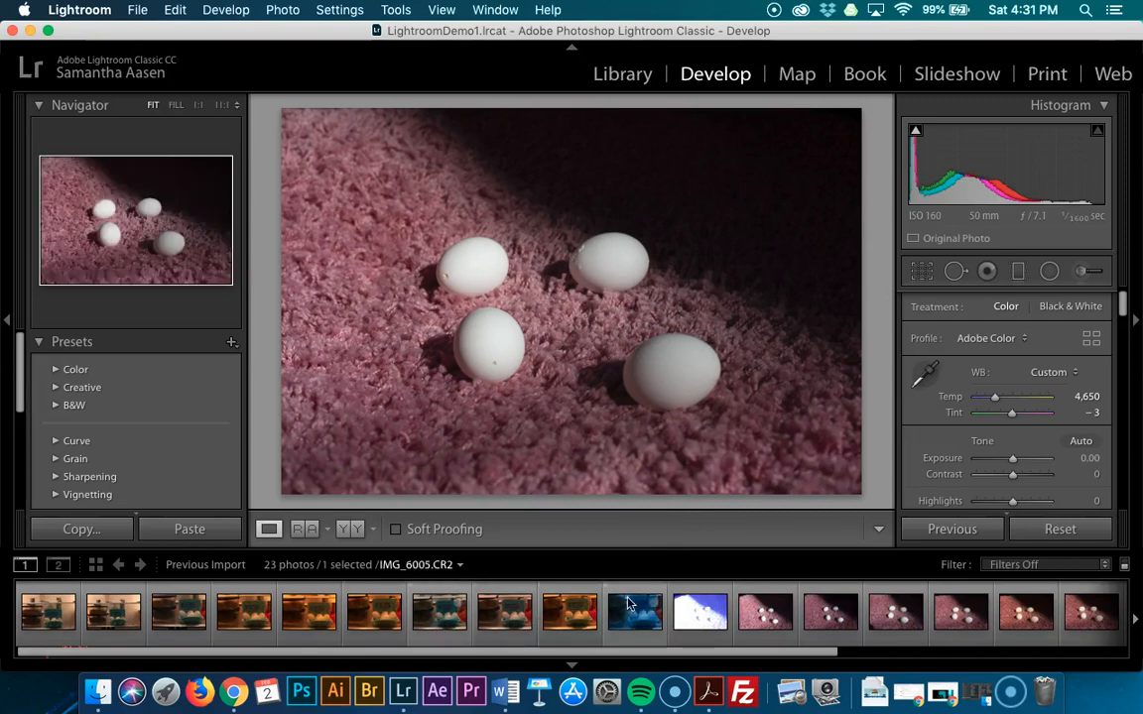
pyautogui.click(629, 605)
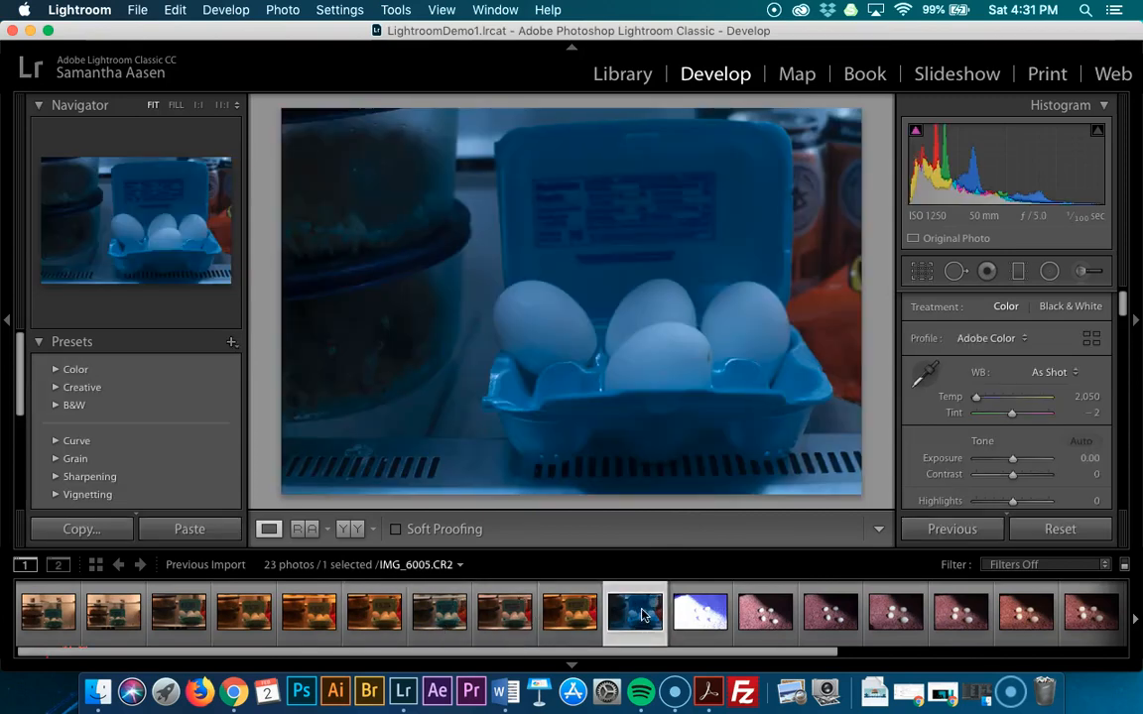
pyautogui.click(925, 373)
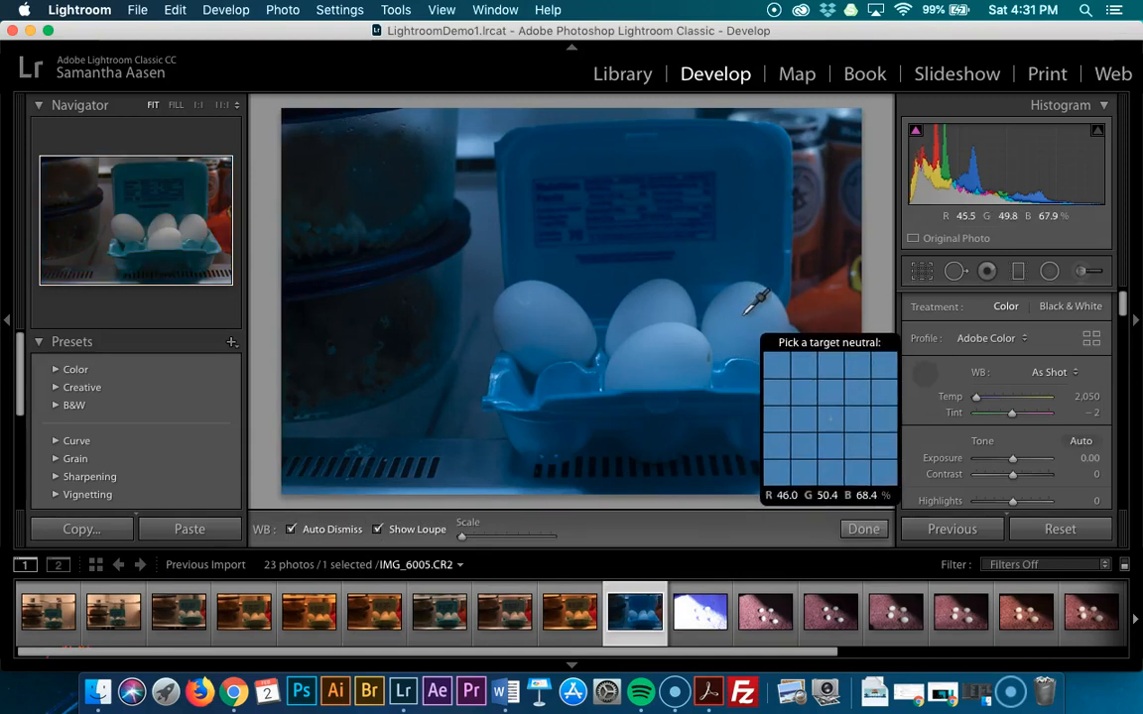
pyautogui.click(666, 349)
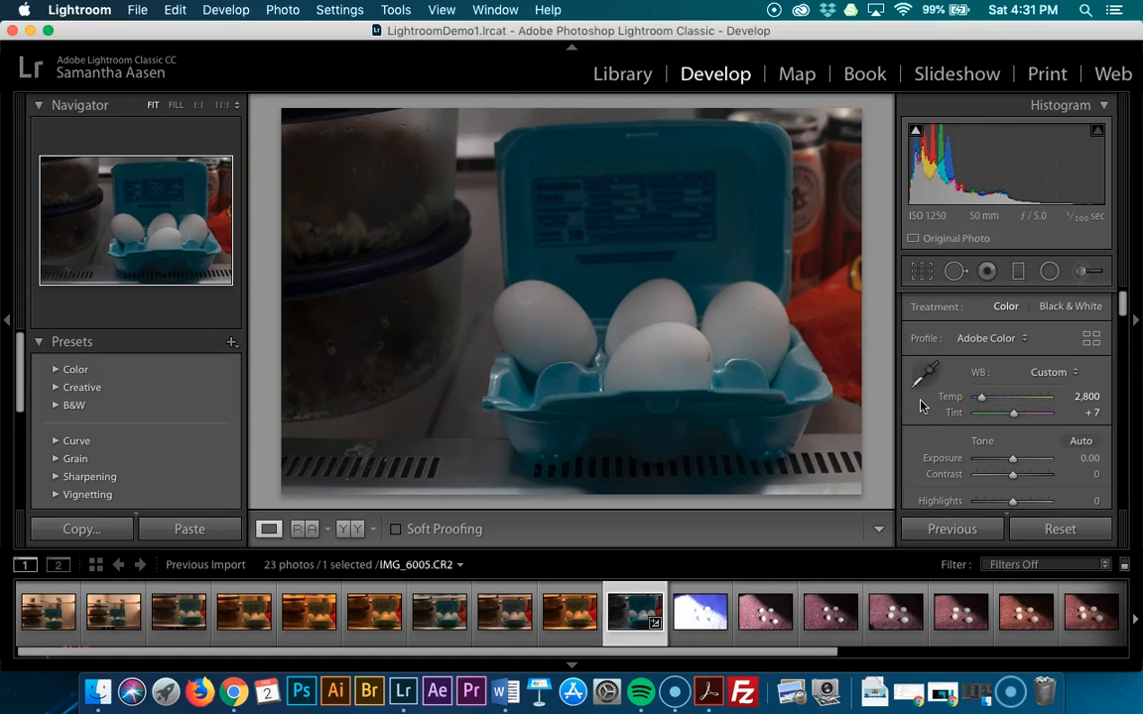
# Resample the white balance of IMG_6005.CR2 from the metal shelf below the egg carton and dismiss the White Balance Selector
pyautogui.click(924, 374)
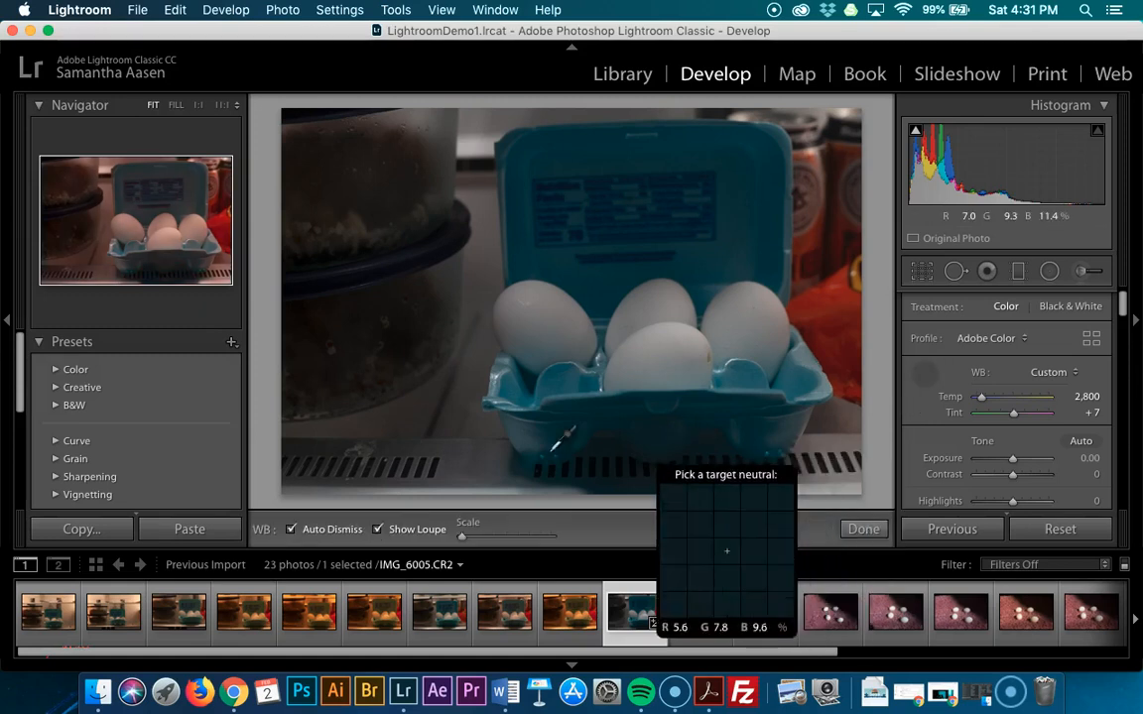
pyautogui.click(485, 479)
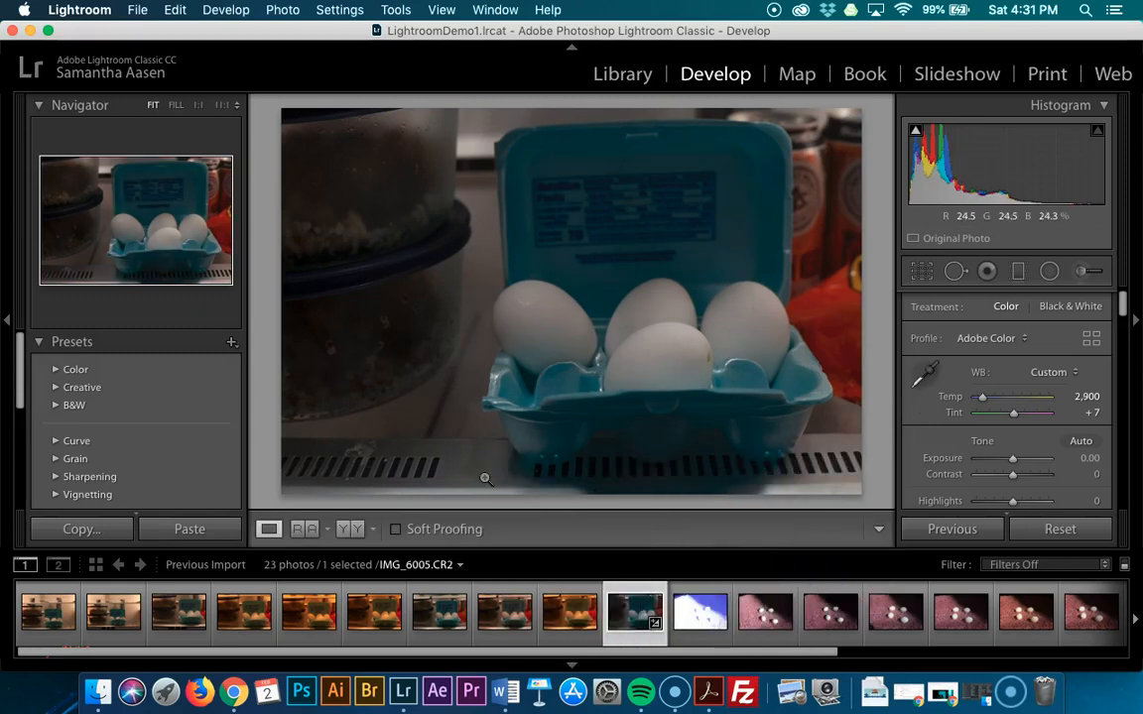
pyautogui.click(924, 376)
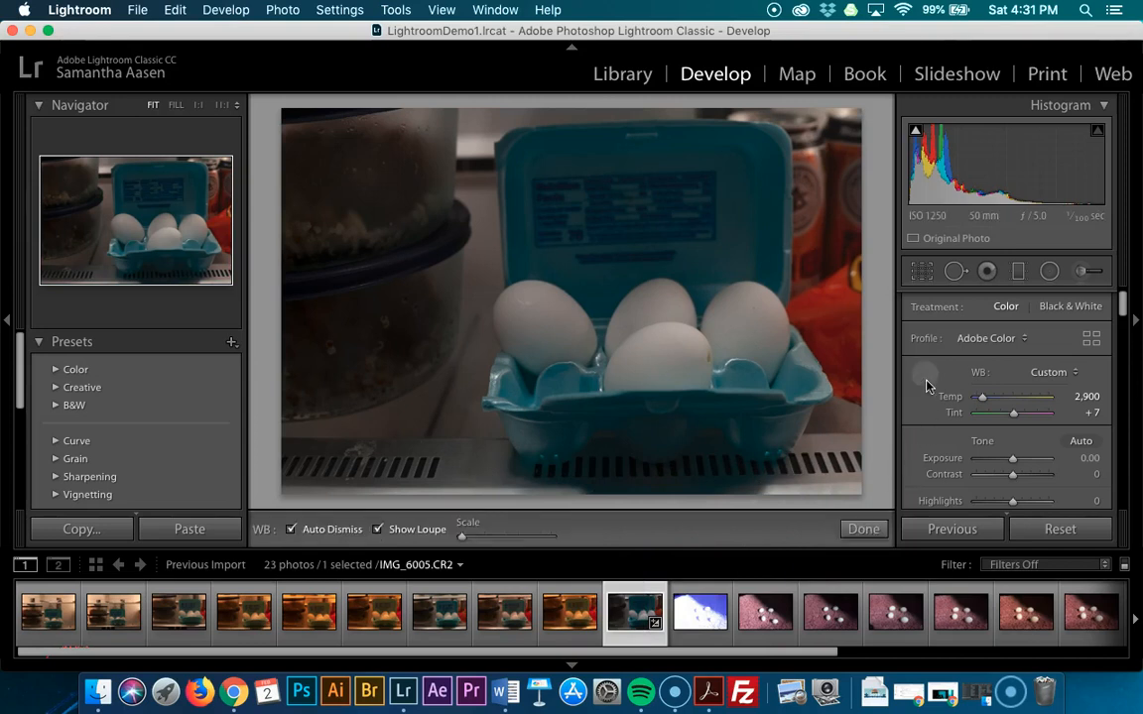
pyautogui.click(925, 385)
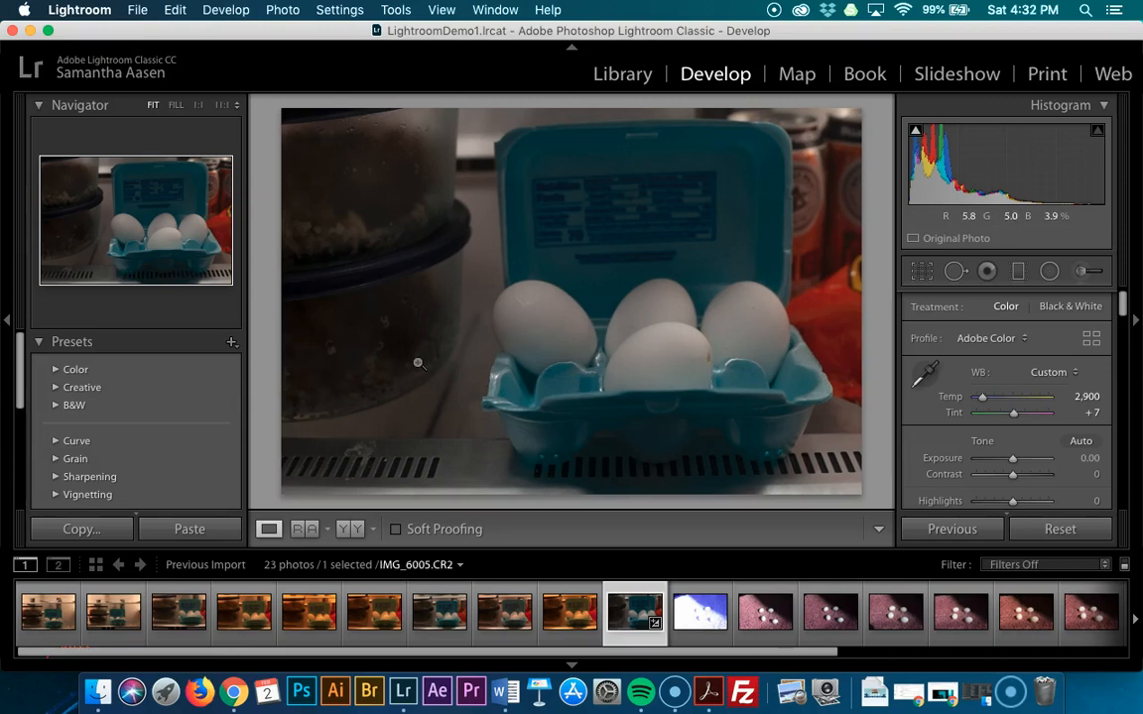
# Copy the develop settings of IMG_6005.CR2 with the default selection and paste them onto IMG_6004.CR2
pyautogui.click(79, 528)
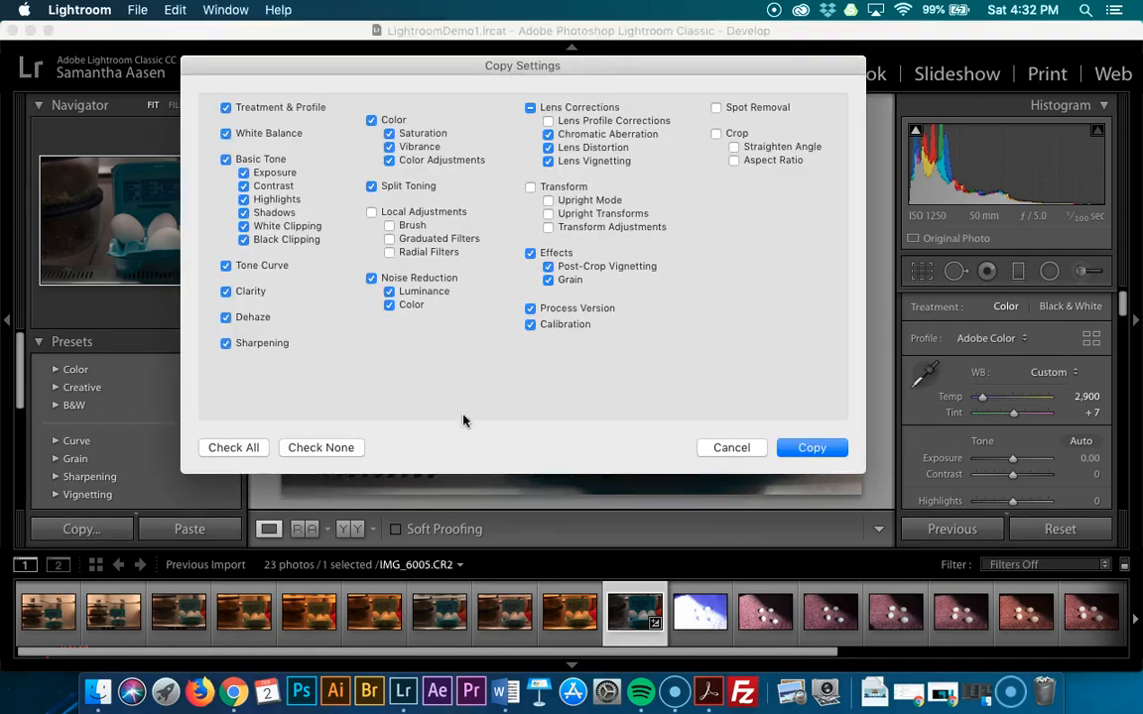
pyautogui.click(838, 450)
pyautogui.click(569, 610)
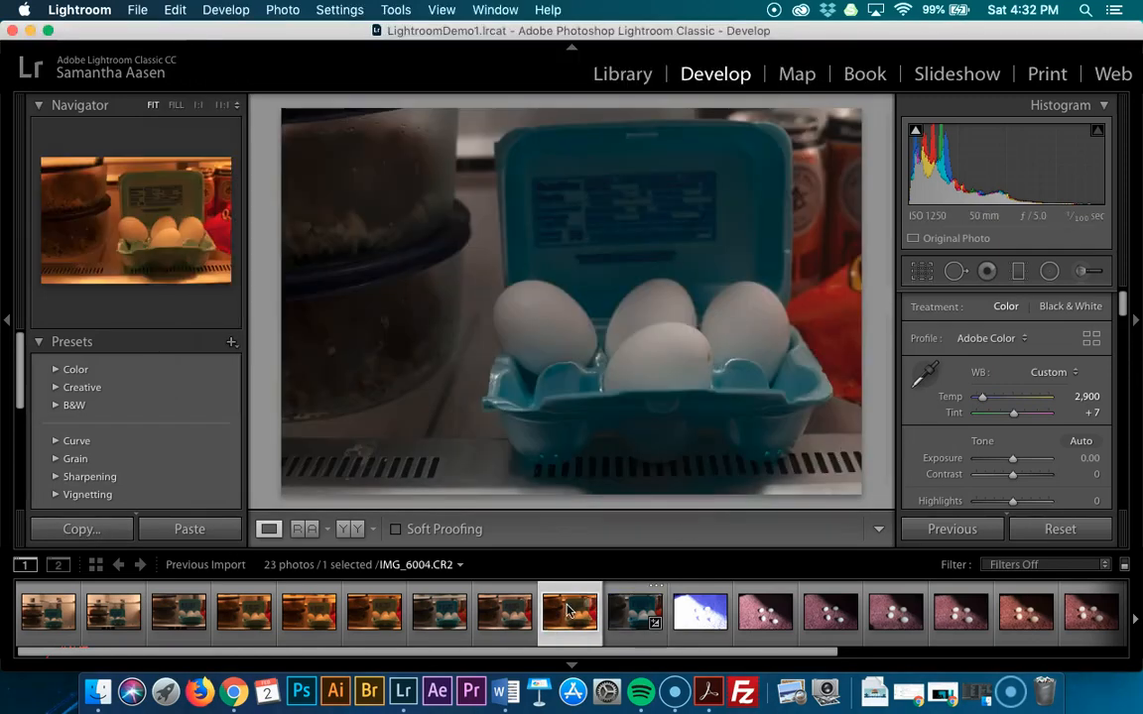
pyautogui.click(199, 529)
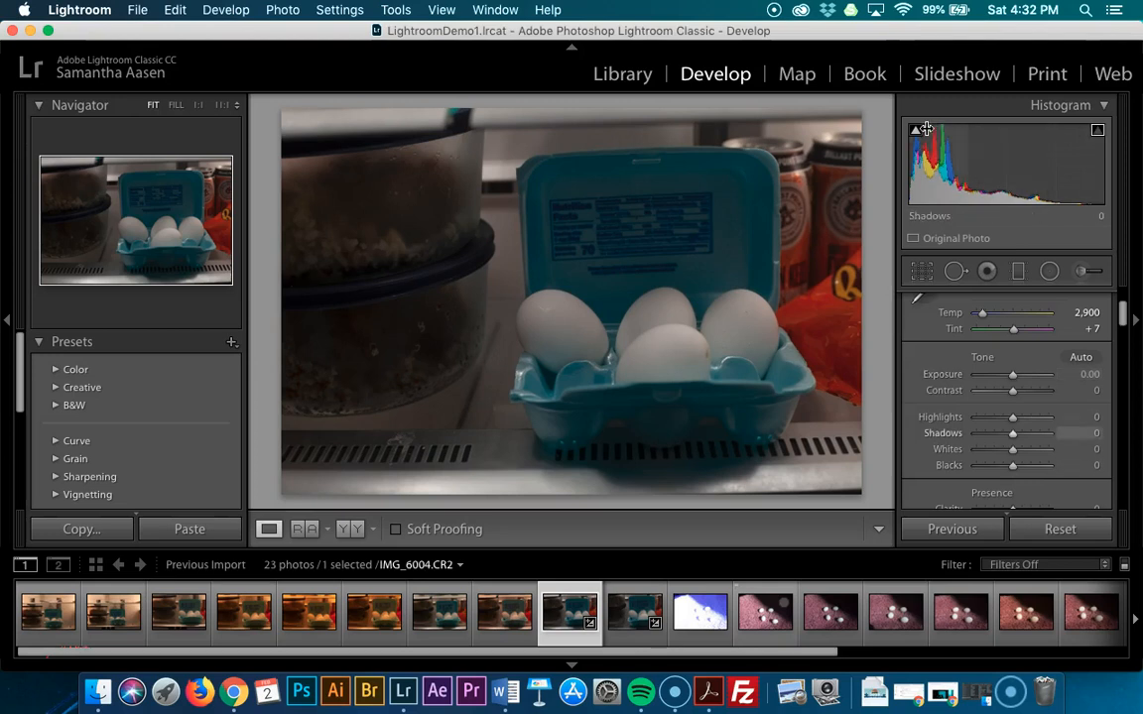
# Adjust the tones of IMG_6004.CR2 through its histogram: Blacks +23, Highlights +100, Whites +19, Exposure +0.40 and Shadows -51
pyautogui.moveTo(930, 159); pyautogui.dragTo(879, 167)
pyautogui.moveTo(772, 164); pyautogui.dragTo(885, 146)
pyautogui.moveTo(1053, 174); pyautogui.dragTo(1138, 159)
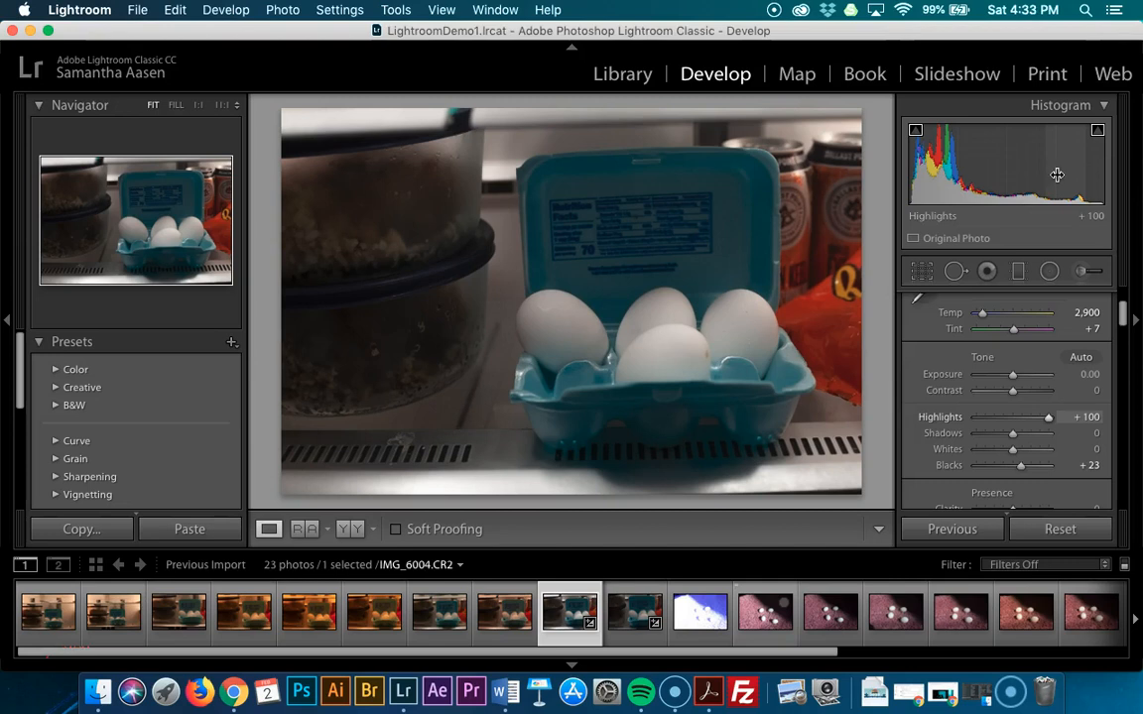
pyautogui.moveTo(1081, 175)
pyautogui.mouseDown()
pyautogui.moveTo(1139, 170)
pyautogui.moveTo(1102, 165)
pyautogui.mouseUp()
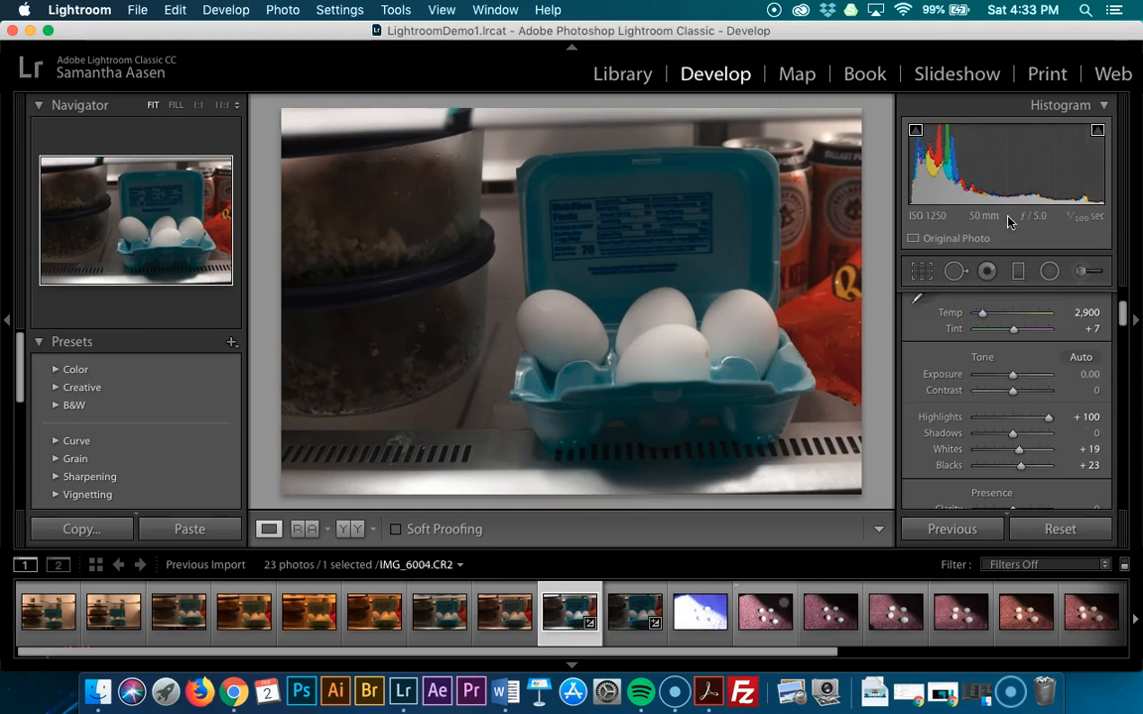
pyautogui.moveTo(1012, 188); pyautogui.dragTo(1023, 187)
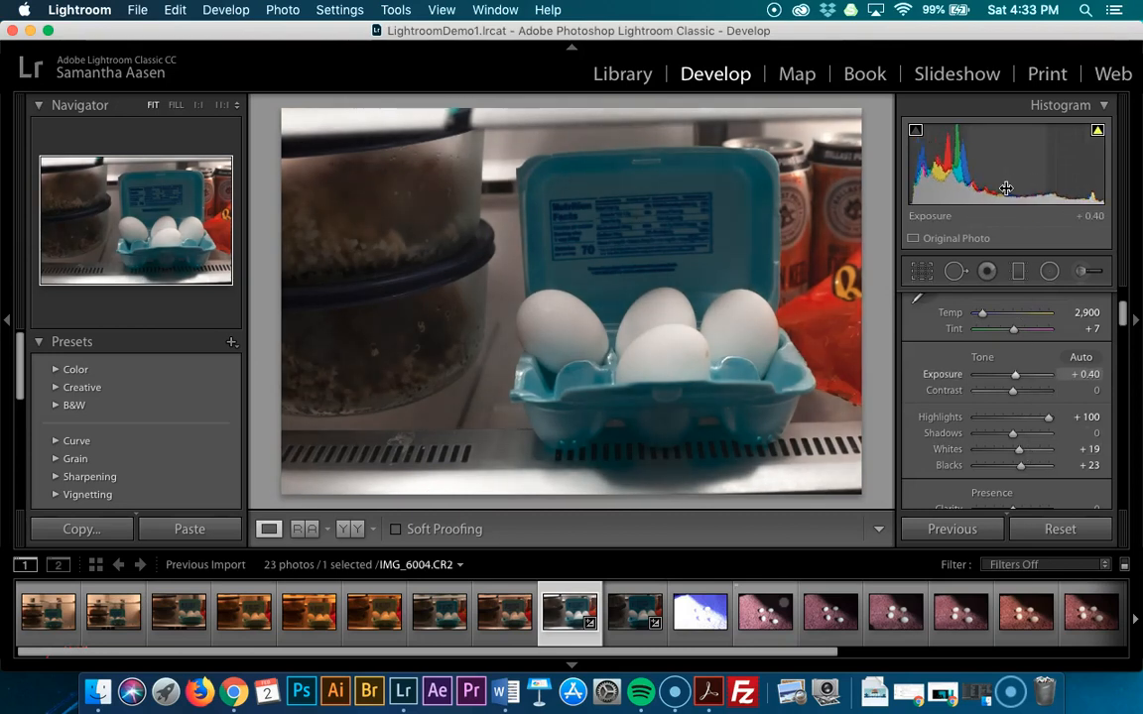
pyautogui.moveTo(957, 179); pyautogui.dragTo(921, 178)
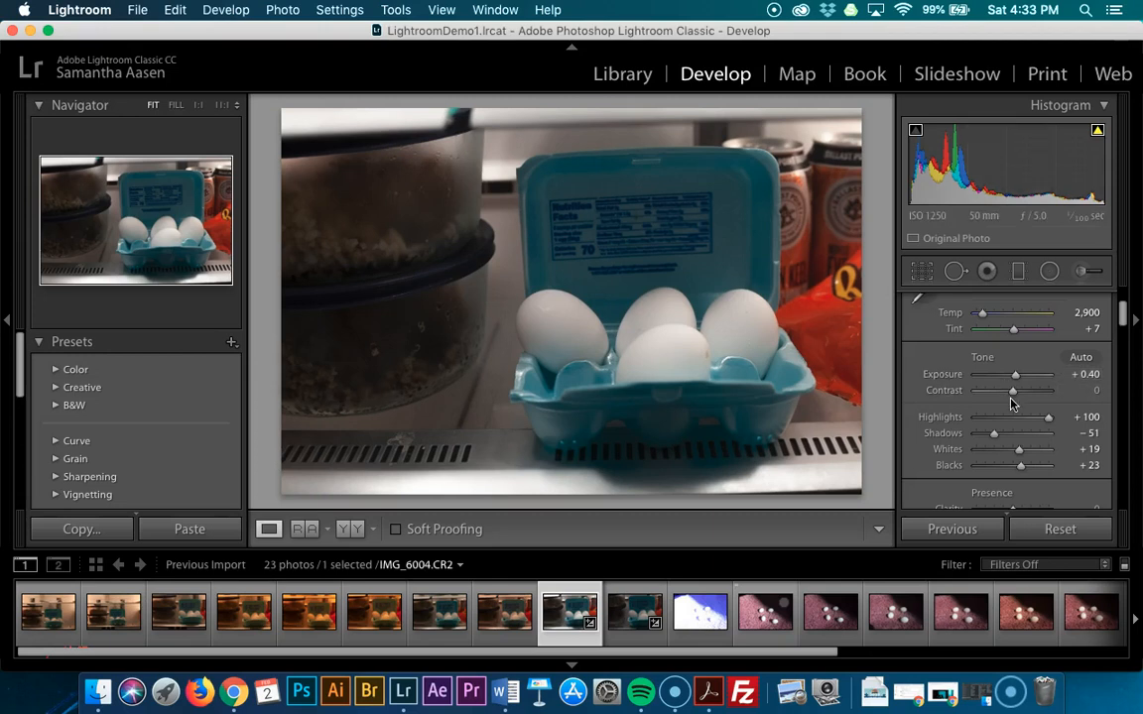
pyautogui.scroll(-3, 1012, 402)
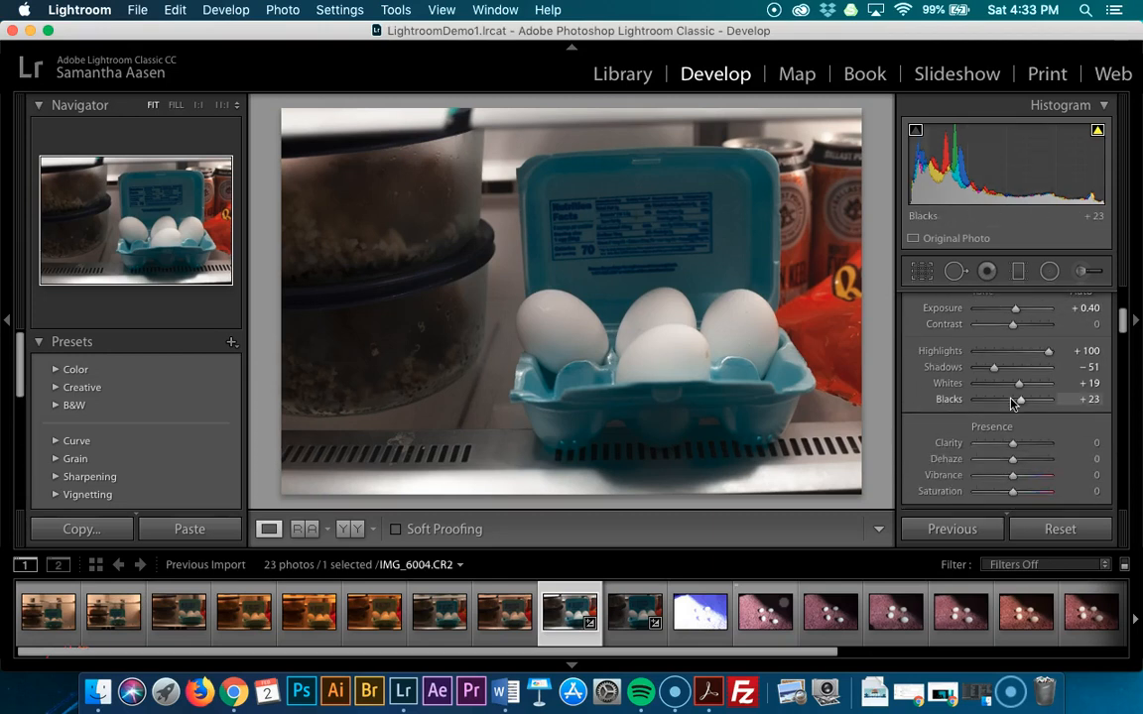
pyautogui.scroll(5, 1012, 402)
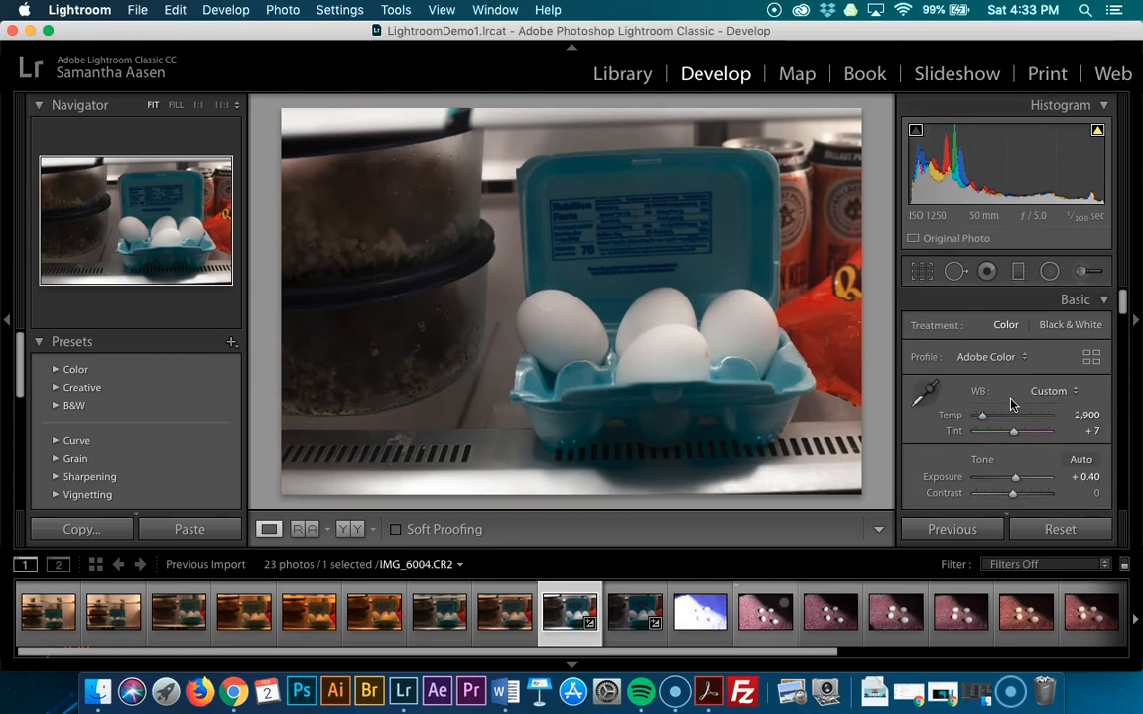
pyautogui.scroll(-5, 1012, 402)
pyautogui.scroll(3, 1012, 402)
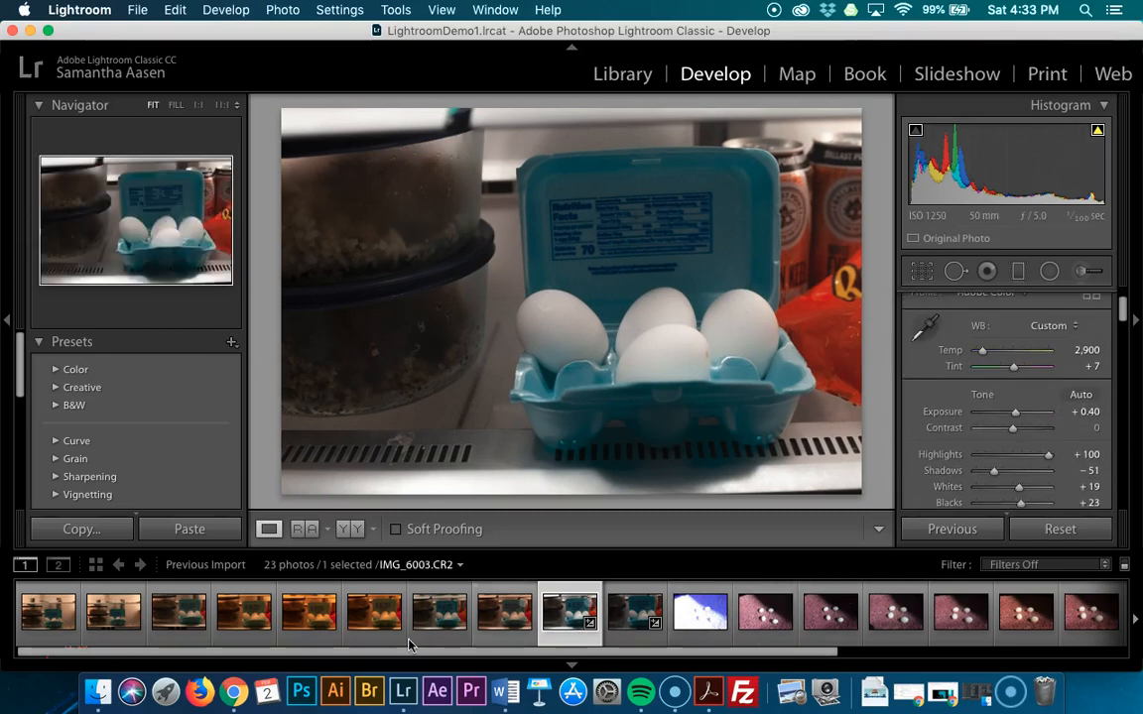
# Open the orange-tinted photo IMG_6001.CR2 and try the Auto, Daylight and Cloudy white balance presets on it
pyautogui.click(359, 629)
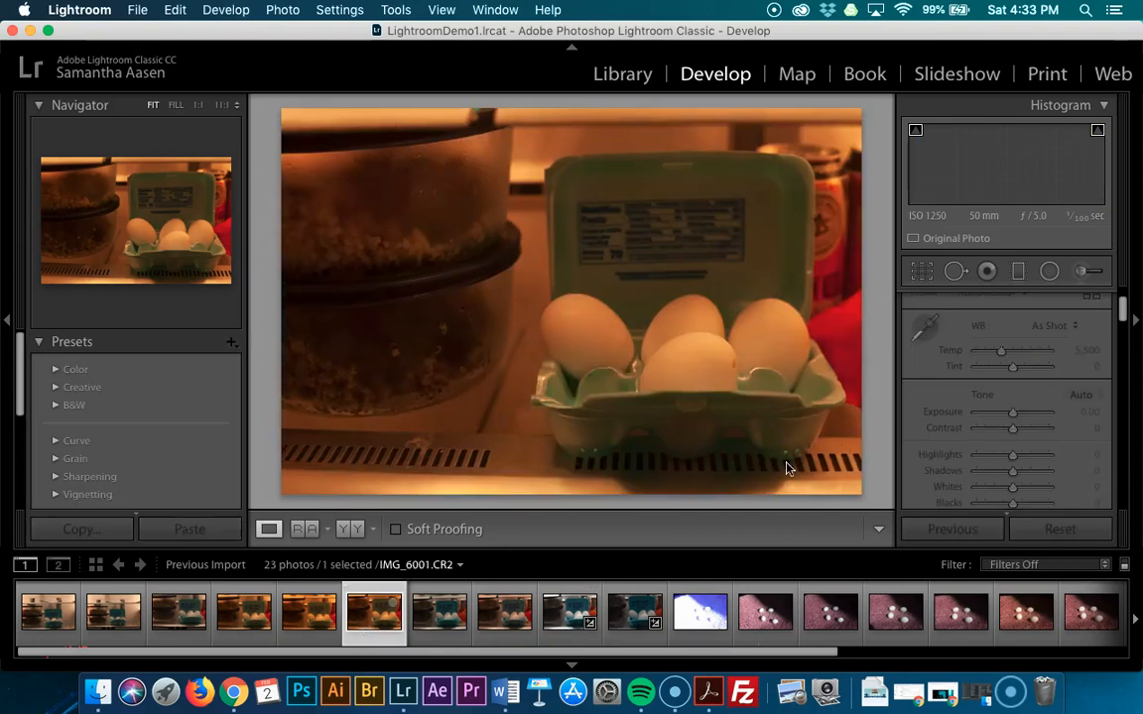
pyautogui.click(1061, 326)
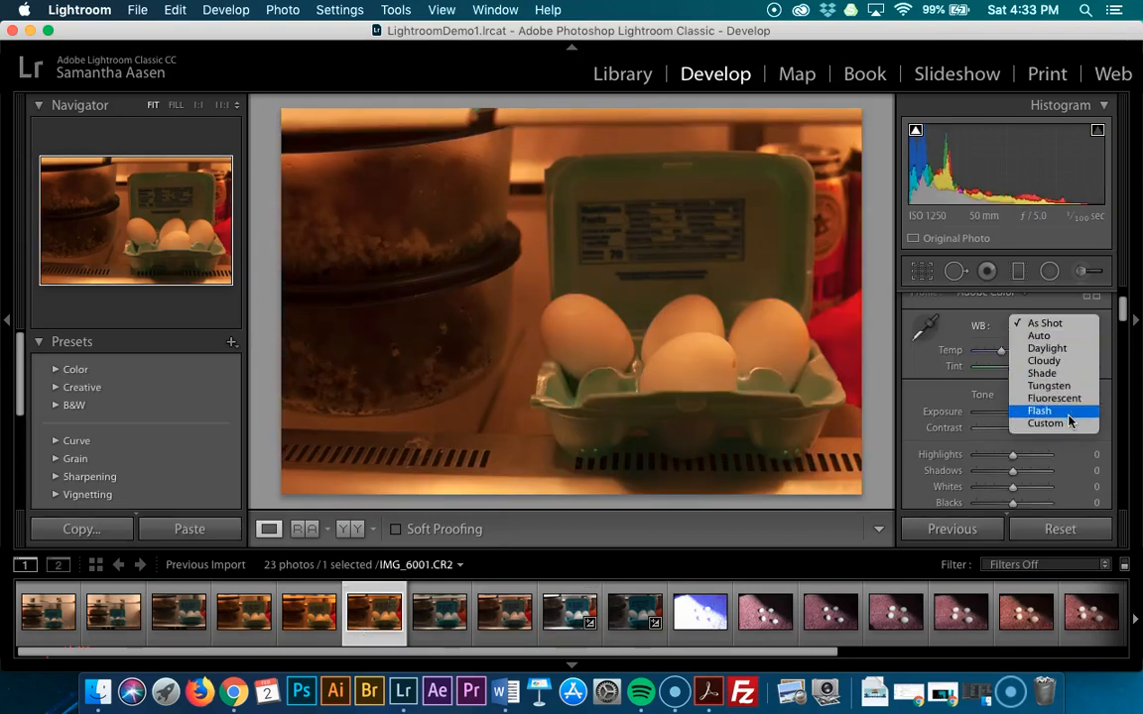
pyautogui.click(1067, 339)
pyautogui.click(1067, 328)
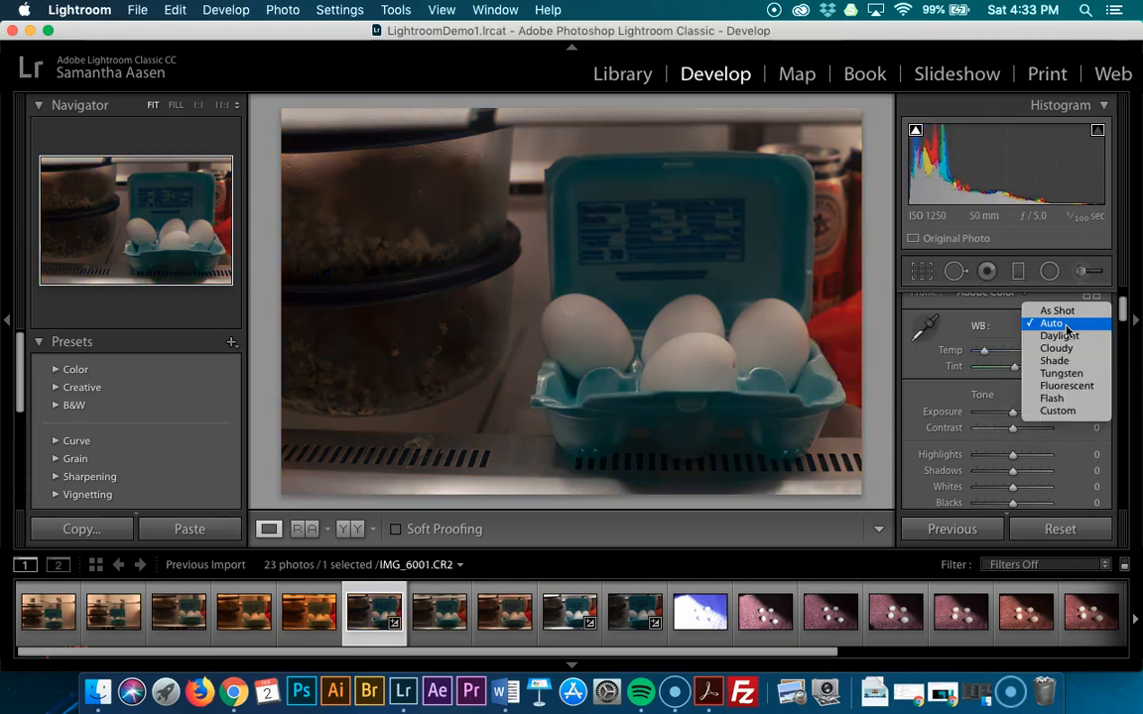
pyautogui.click(1067, 337)
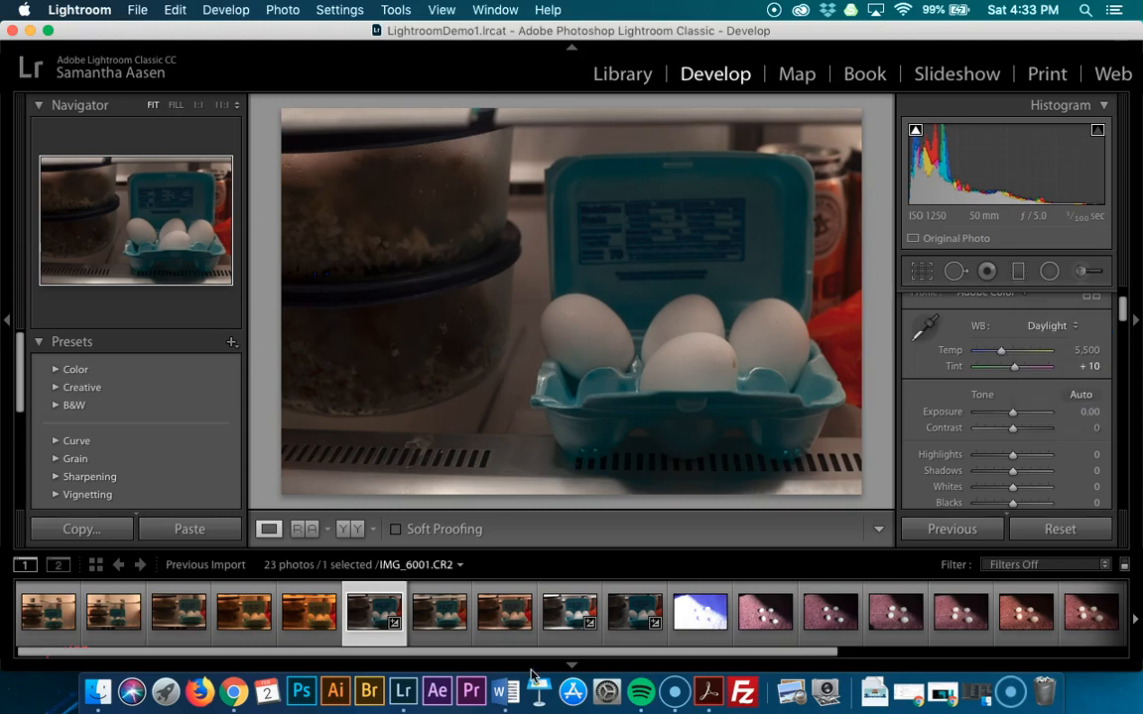
pyautogui.click(1064, 335)
pyautogui.click(1061, 337)
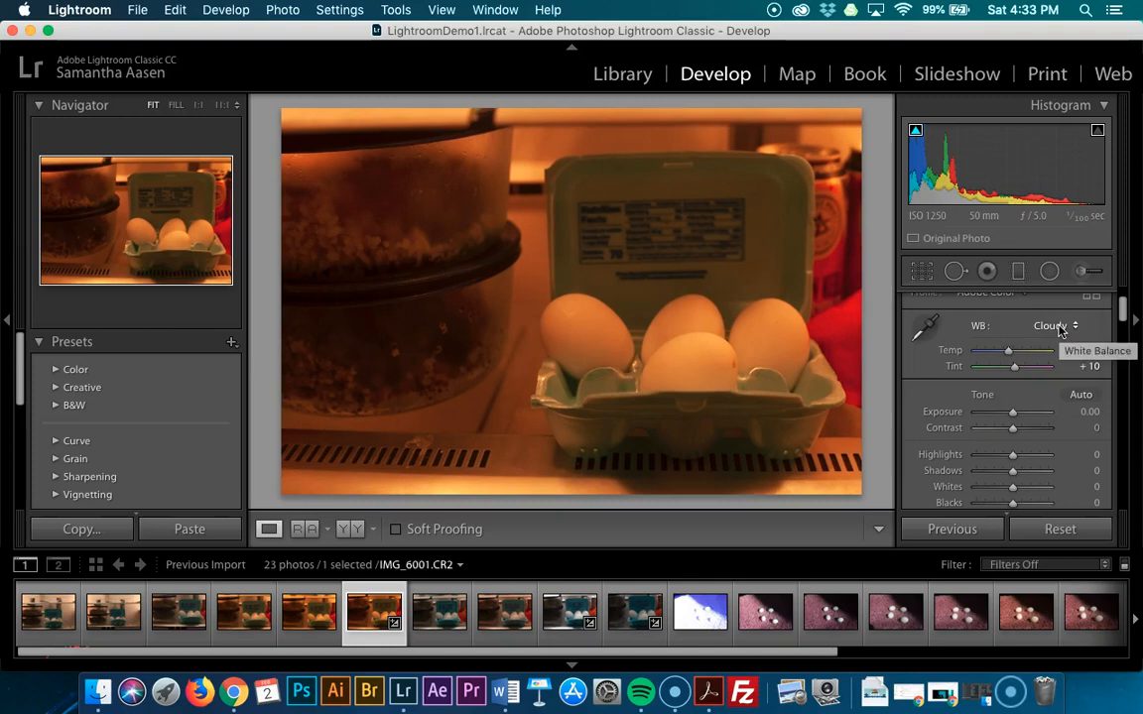
# Try the Shade, Fluorescent, Tungsten, Flash and Custom white balance options on IMG_6001.CR2
pyautogui.click(1059, 330)
pyautogui.click(1057, 335)
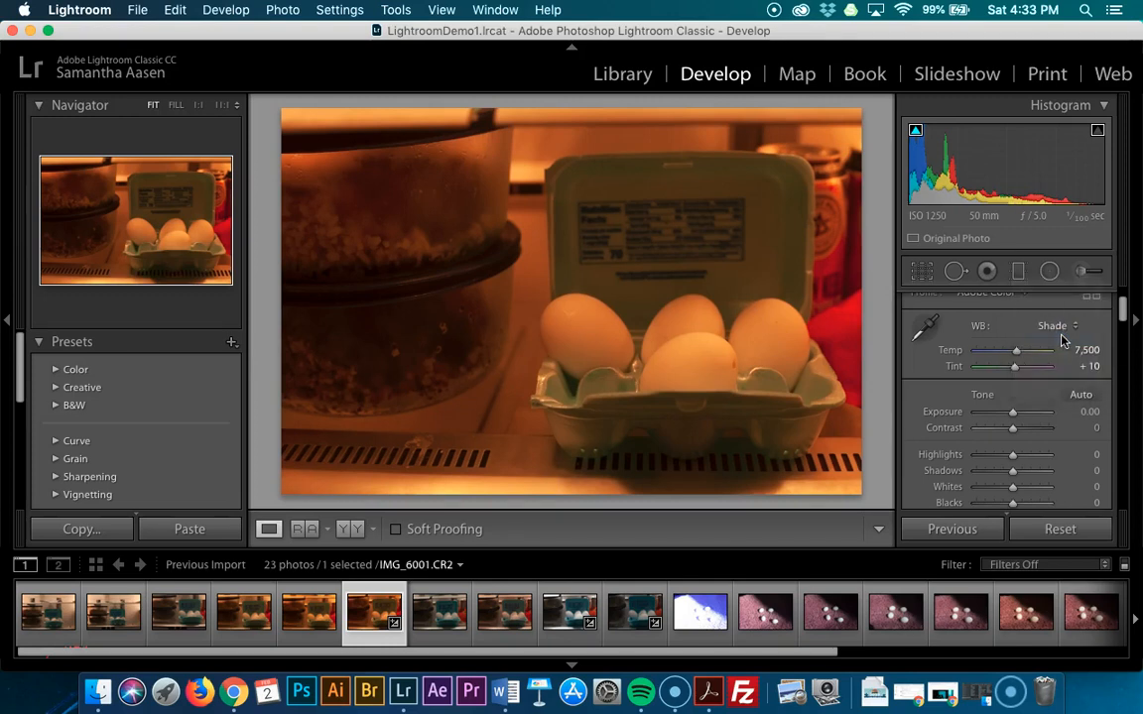
pyautogui.click(1057, 336)
pyautogui.click(1059, 348)
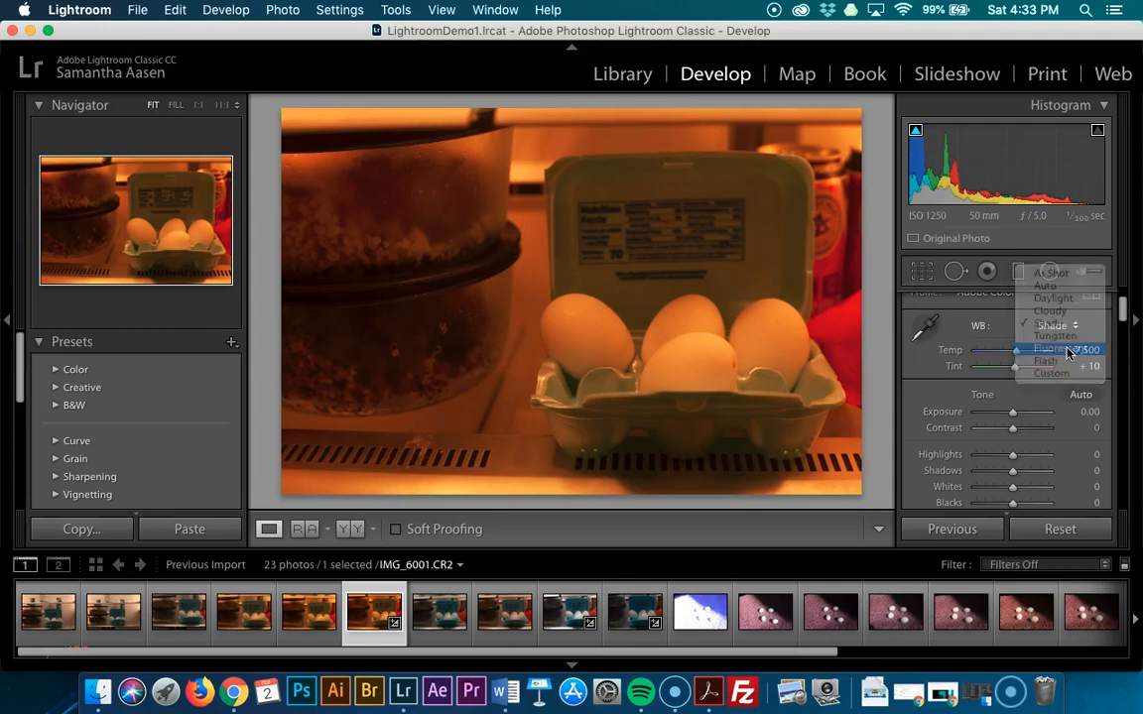
pyautogui.click(1058, 329)
pyautogui.click(1055, 310)
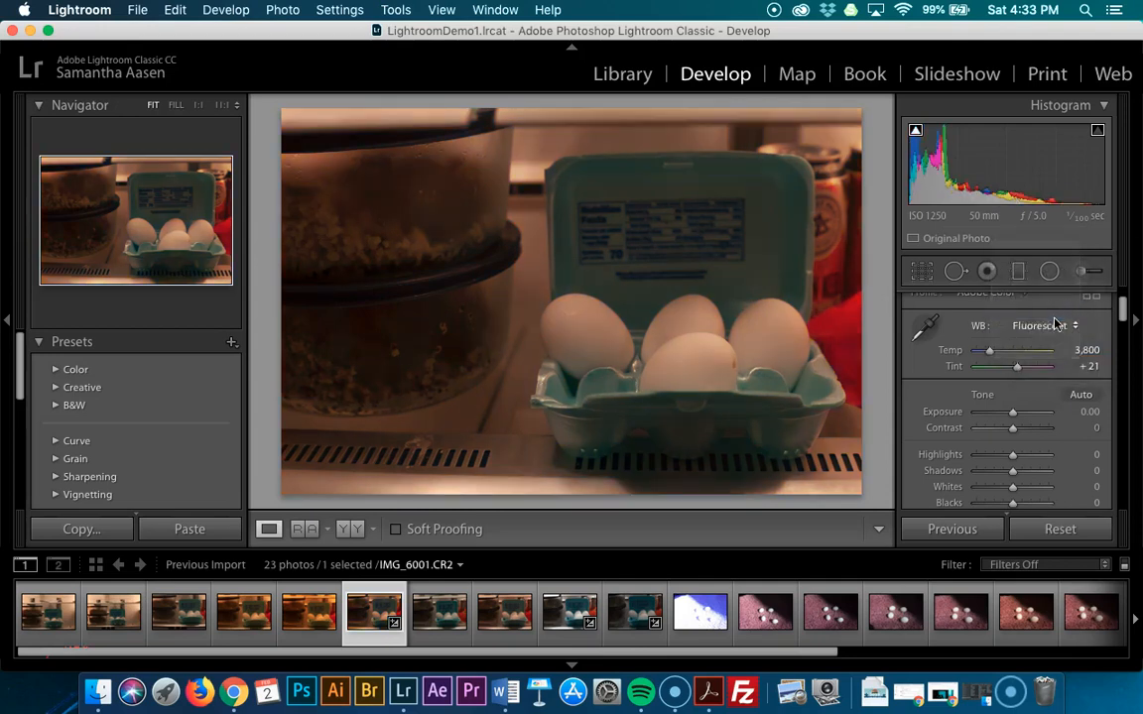
pyautogui.click(1061, 329)
pyautogui.click(1058, 348)
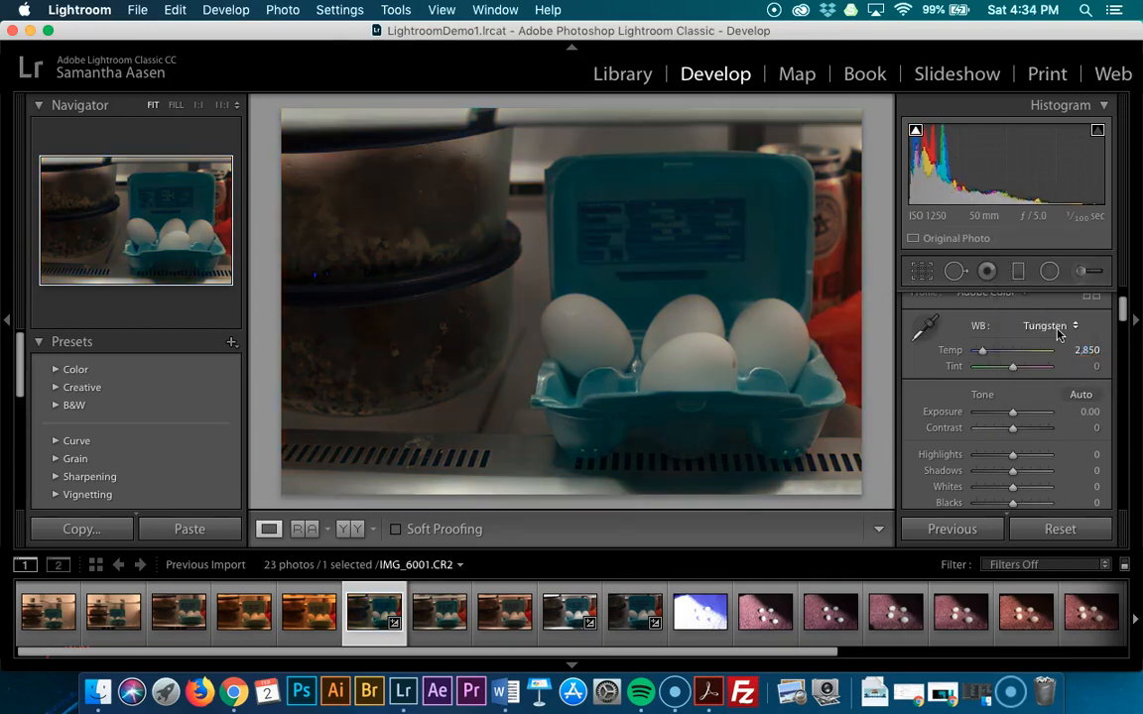
pyautogui.click(1058, 329)
pyautogui.click(1058, 337)
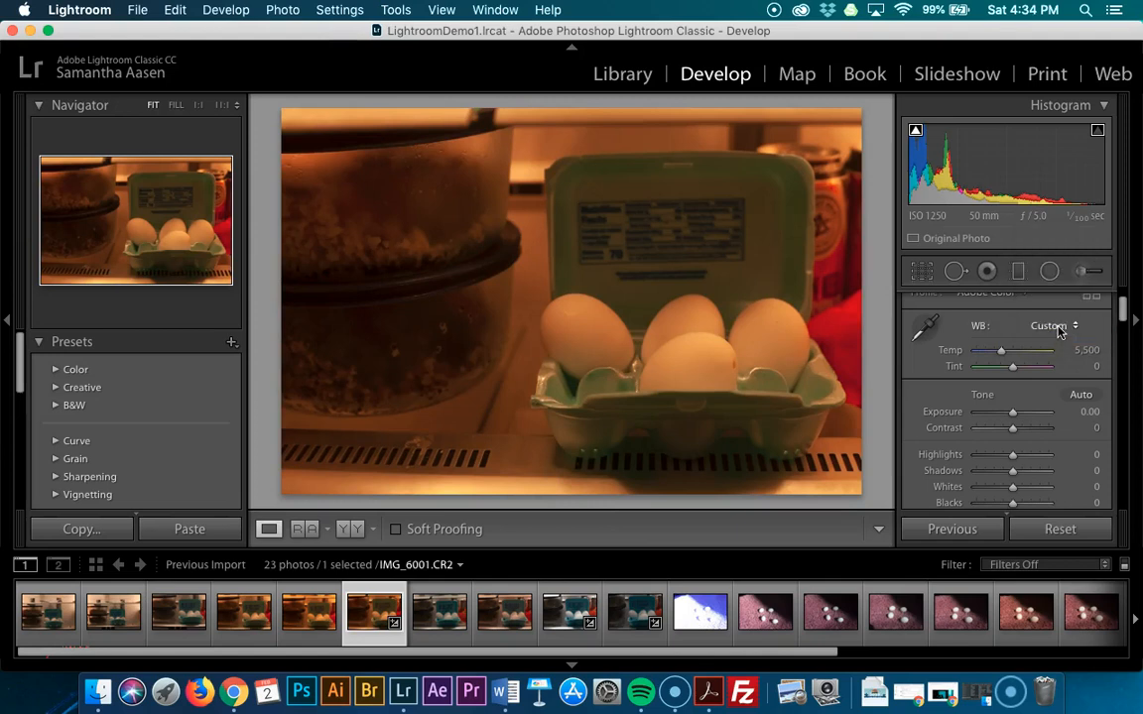
# Restore the white balance of IMG_6001.CR2 to As Shot and look over its Basic adjustments
pyautogui.click(1053, 327)
pyautogui.click(1053, 227)
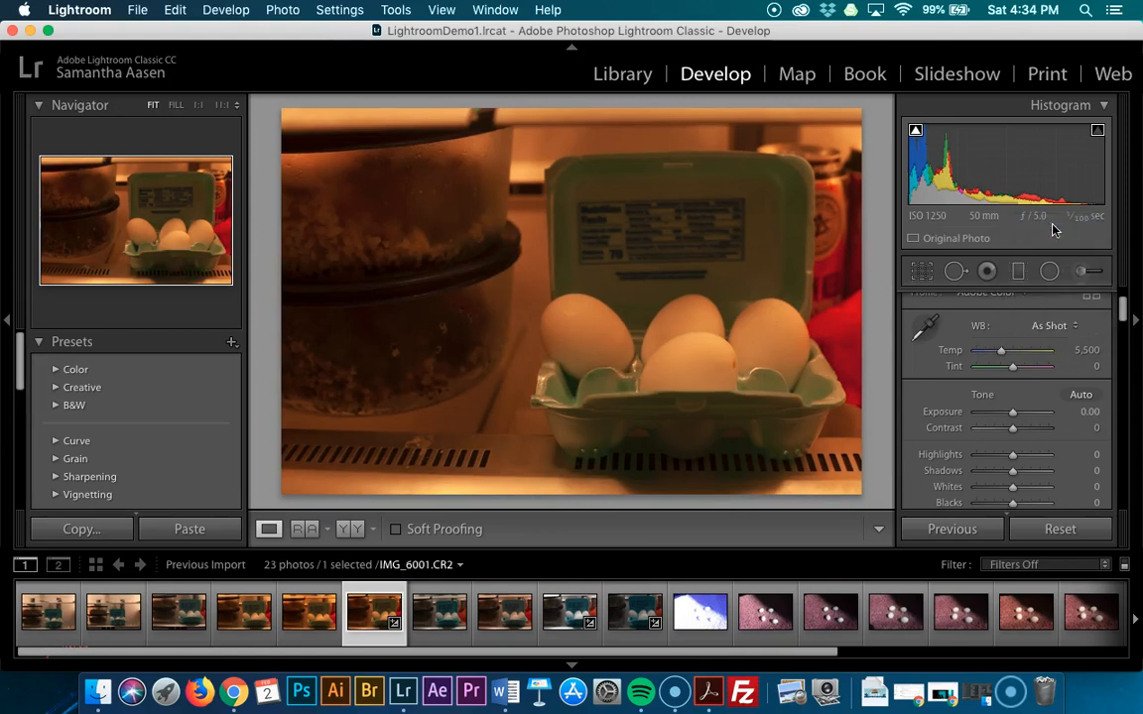
pyautogui.scroll(-5, 1022, 402)
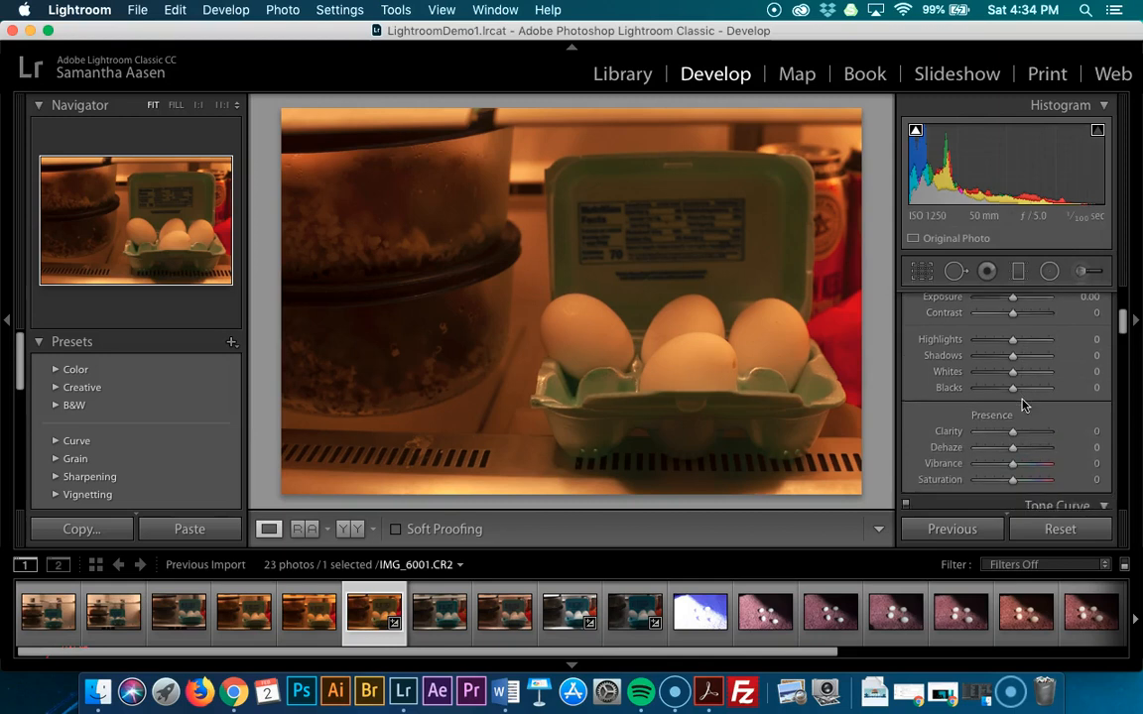
pyautogui.scroll(8, 918, 303)
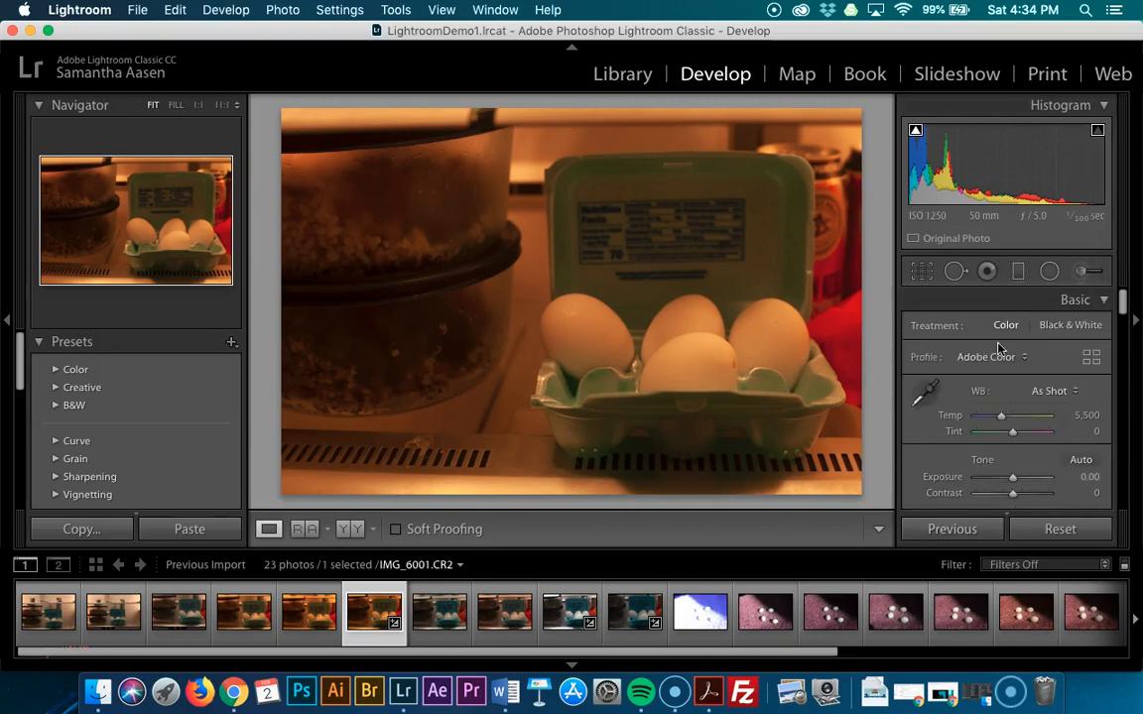
# Neutralize the white balance of IMG_6001.CR2 by sampling an egg, and set Exposure to +0.96 and Shadows to -74 through the histogram
pyautogui.click(923, 392)
pyautogui.click(759, 349)
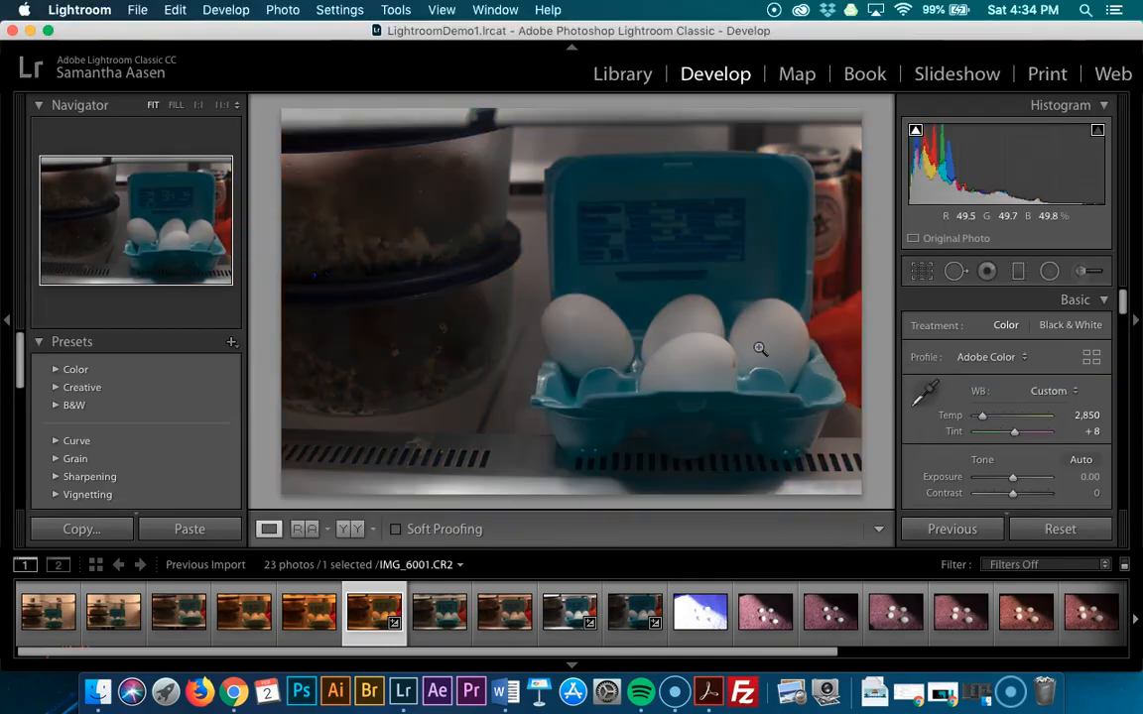
pyautogui.scroll(-1, 937, 433)
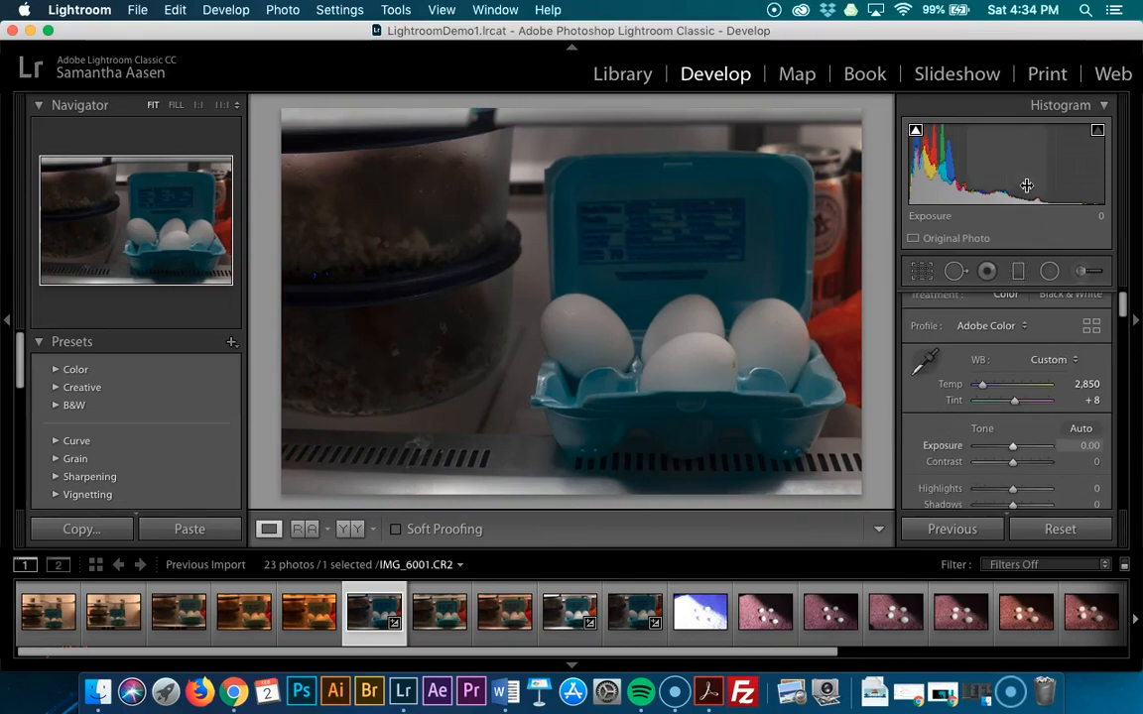
pyautogui.moveTo(1010, 181); pyautogui.dragTo(1054, 178)
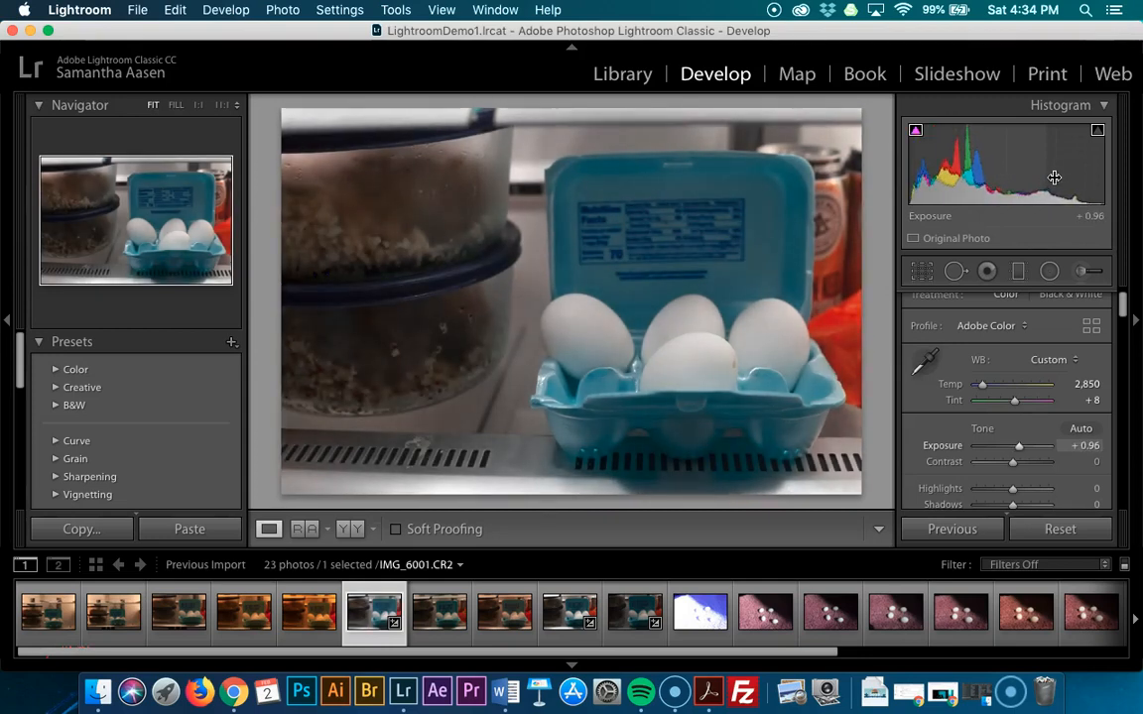
pyautogui.moveTo(950, 179); pyautogui.dragTo(845, 161)
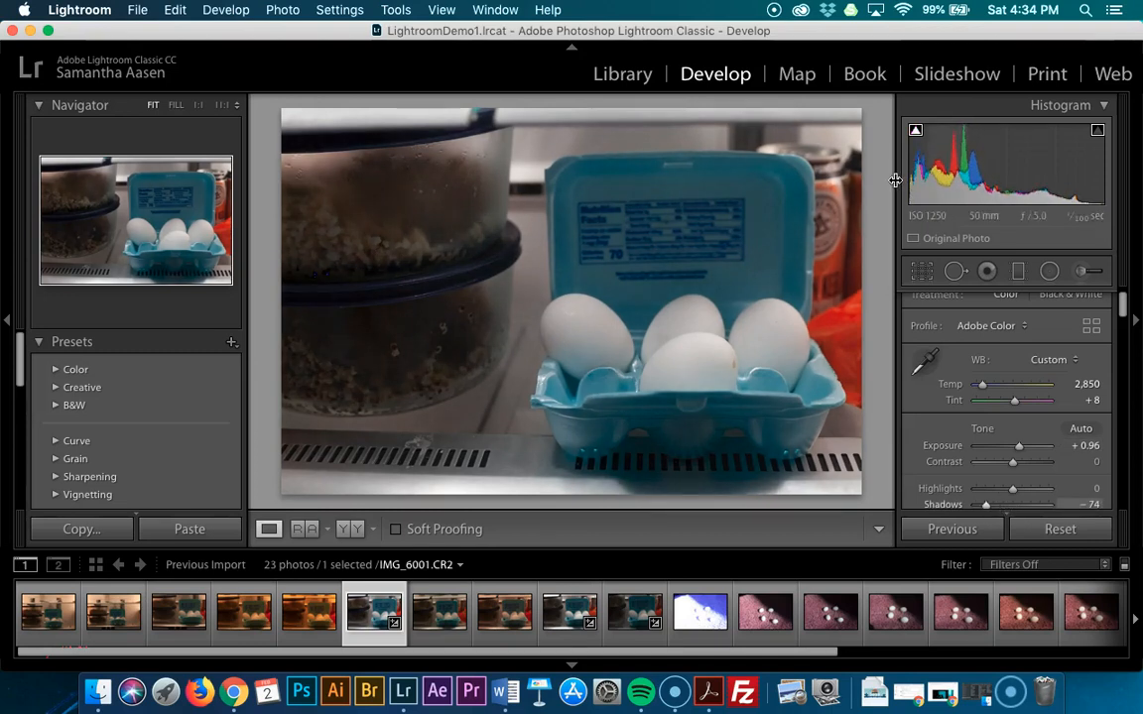
# Try the Clarity extremes of +100 and -100 on IMG_6001.CR2, and settle on a Clarity of +11
pyautogui.scroll(-5, 1022, 397)
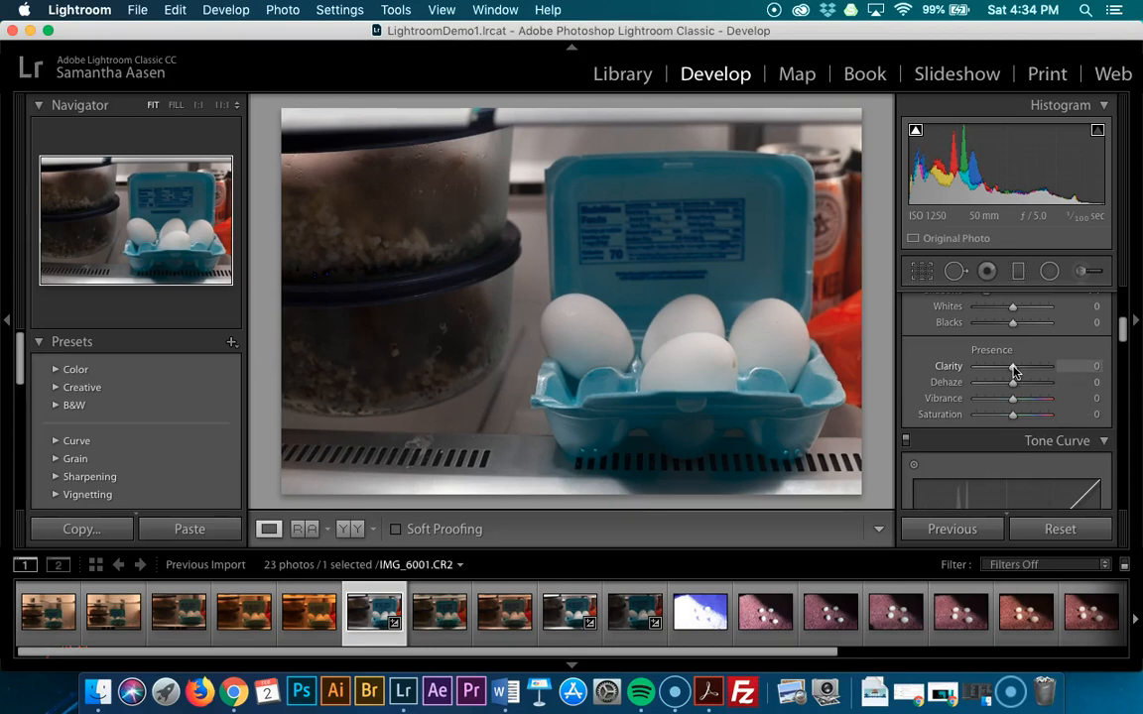
pyautogui.moveTo(1019, 369); pyautogui.dragTo(1083, 368)
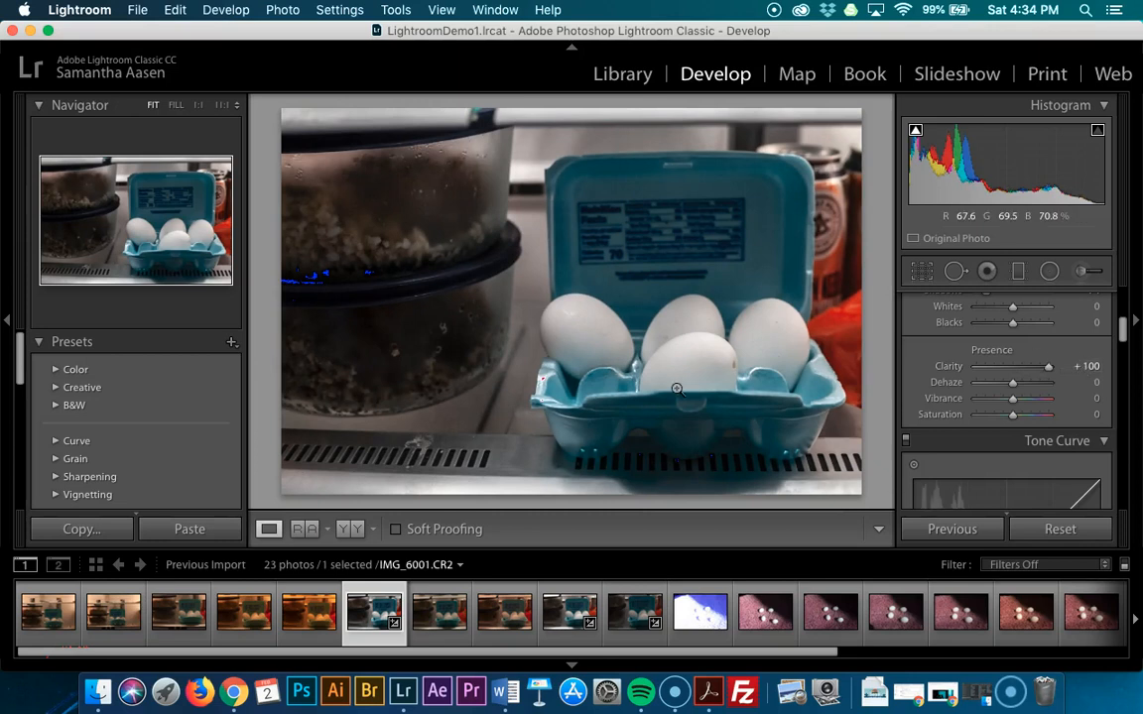
pyautogui.click(645, 399)
pyautogui.click(813, 411)
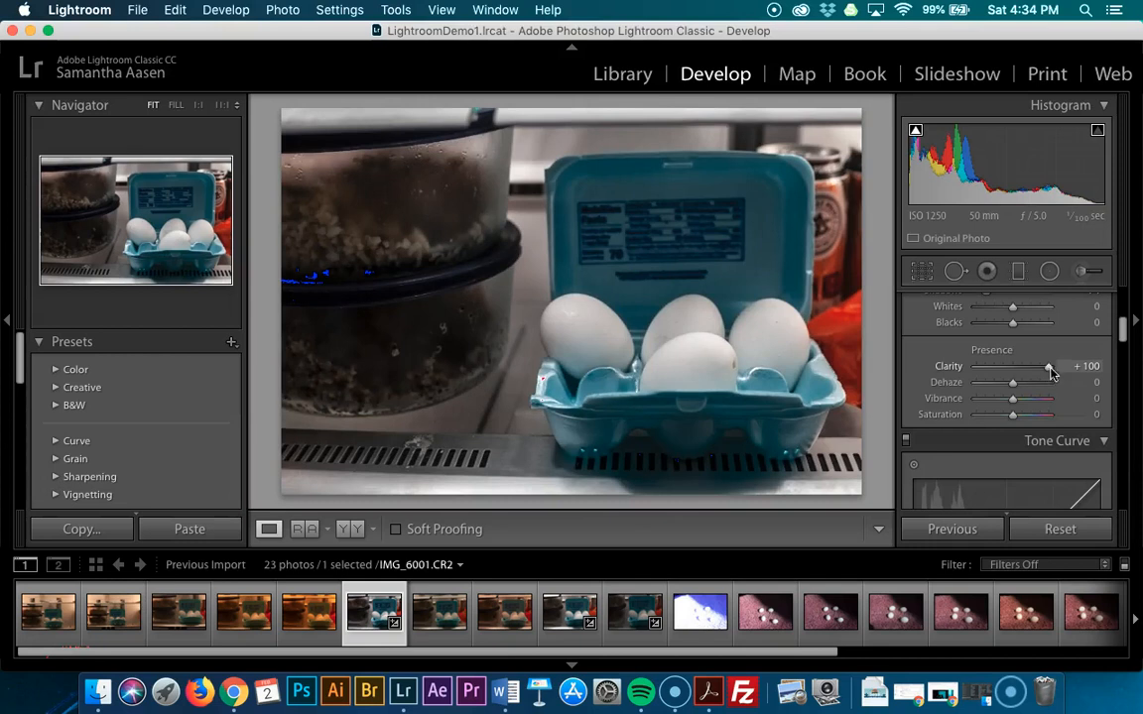
pyautogui.moveTo(1049, 370); pyautogui.dragTo(924, 376)
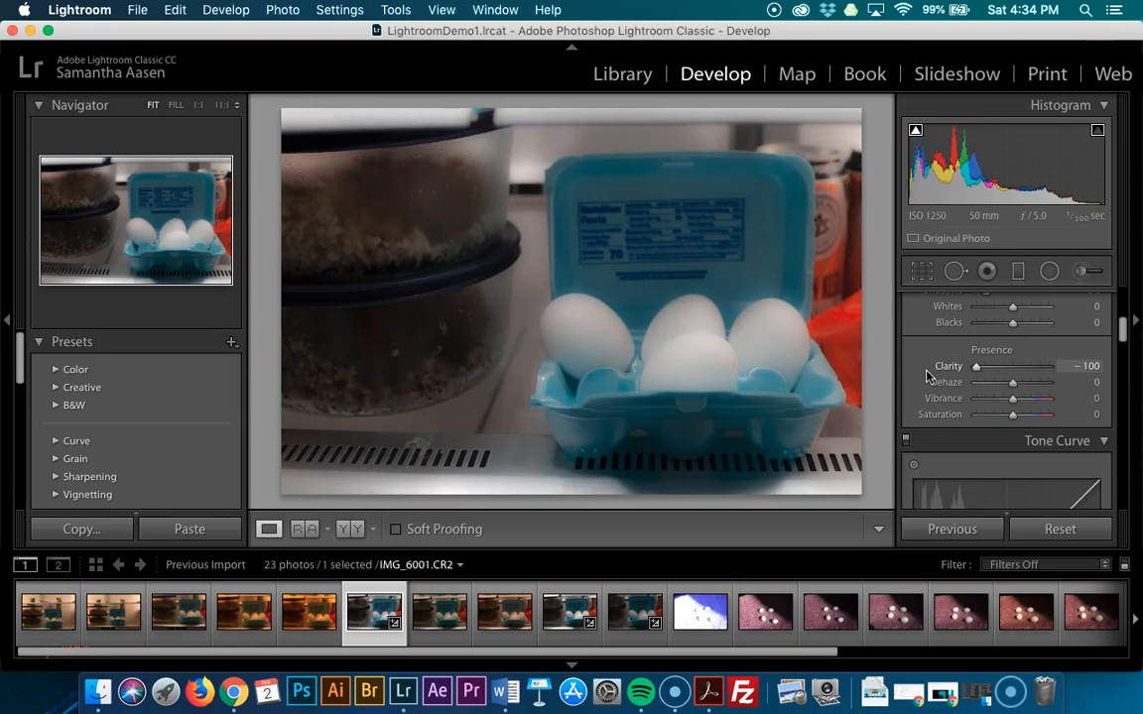
pyautogui.moveTo(927, 375); pyautogui.dragTo(1082, 373)
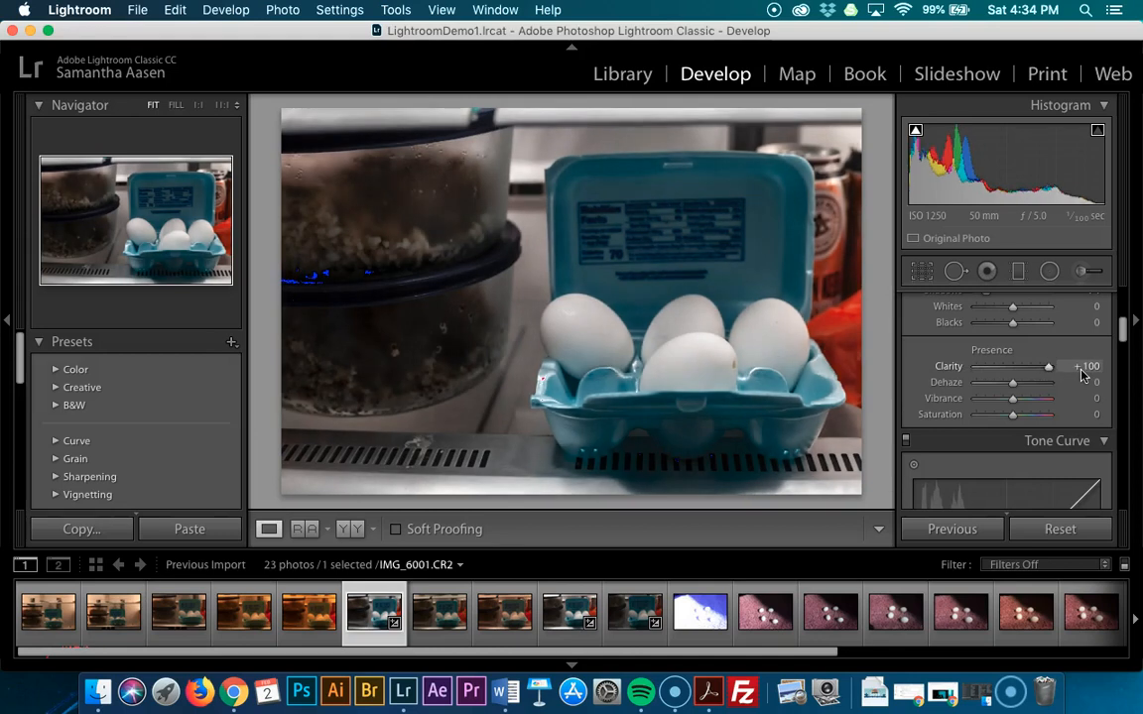
pyautogui.moveTo(1076, 373); pyautogui.dragTo(1017, 372)
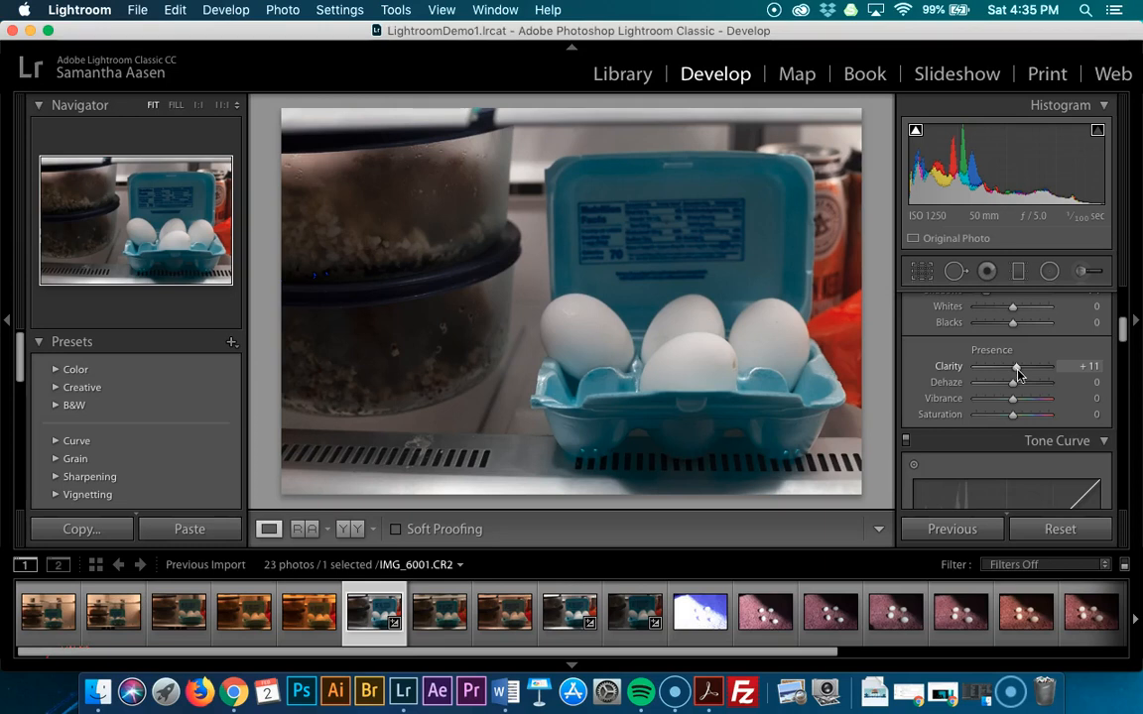
# Try slight Dehaze and Vibrance adjustments on IMG_6001.CR2, and reset both to 0
pyautogui.moveTo(1013, 383)
pyautogui.mouseDown()
pyautogui.moveTo(1048, 382)
pyautogui.moveTo(957, 397)
pyautogui.moveTo(1021, 393)
pyautogui.mouseUp()
pyautogui.click(1093, 383)
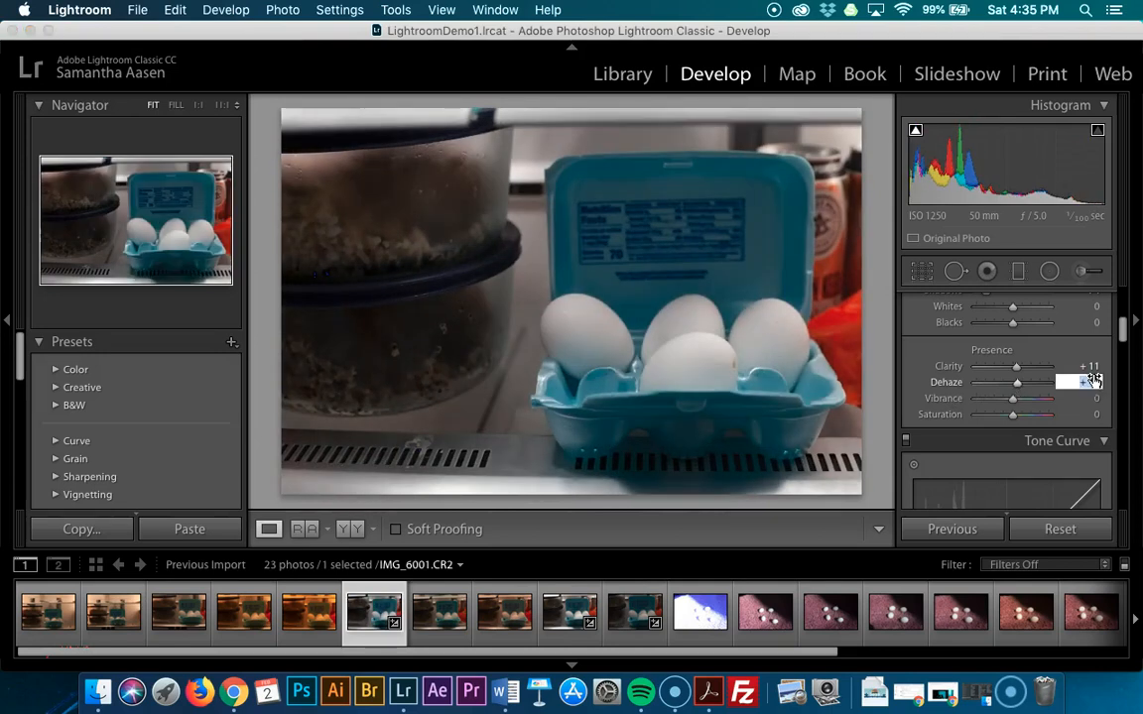
pyautogui.write('0')
pyautogui.moveTo(1014, 400)
pyautogui.mouseDown()
pyautogui.moveTo(1051, 399)
pyautogui.moveTo(957, 398)
pyautogui.moveTo(1084, 396)
pyautogui.moveTo(921, 398)
pyautogui.moveTo(911, 411)
pyautogui.moveTo(928, 400)
pyautogui.moveTo(1048, 400)
pyautogui.moveTo(1010, 398)
pyautogui.mouseUp()
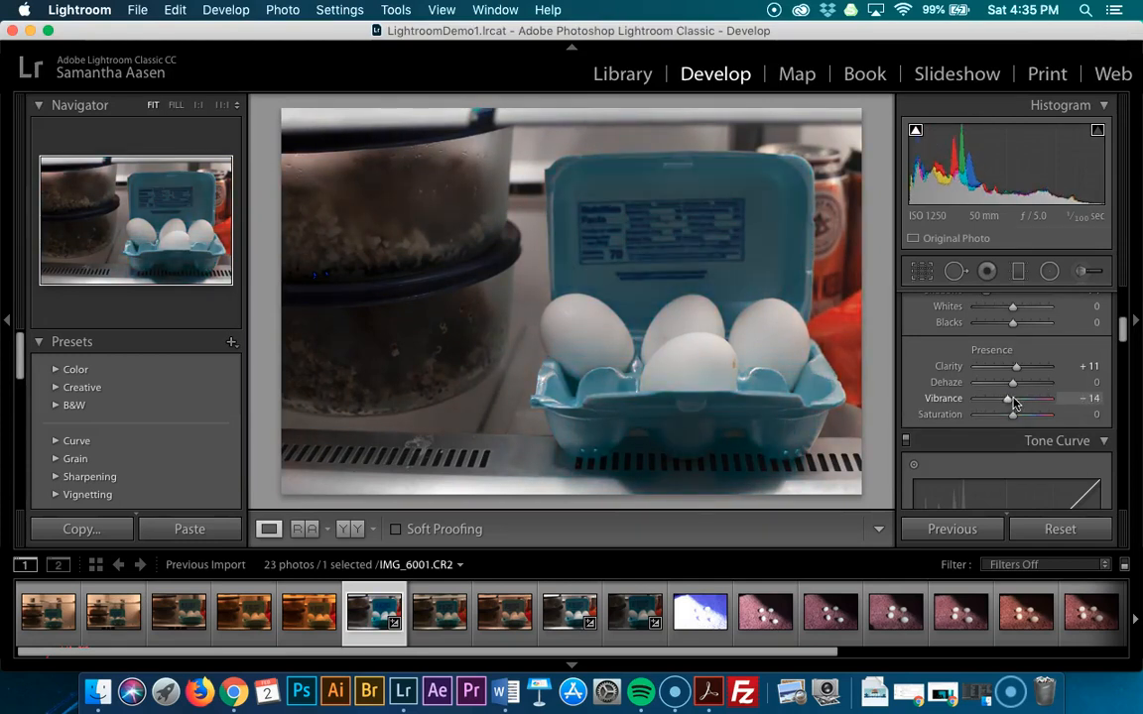
pyautogui.click(1092, 398)
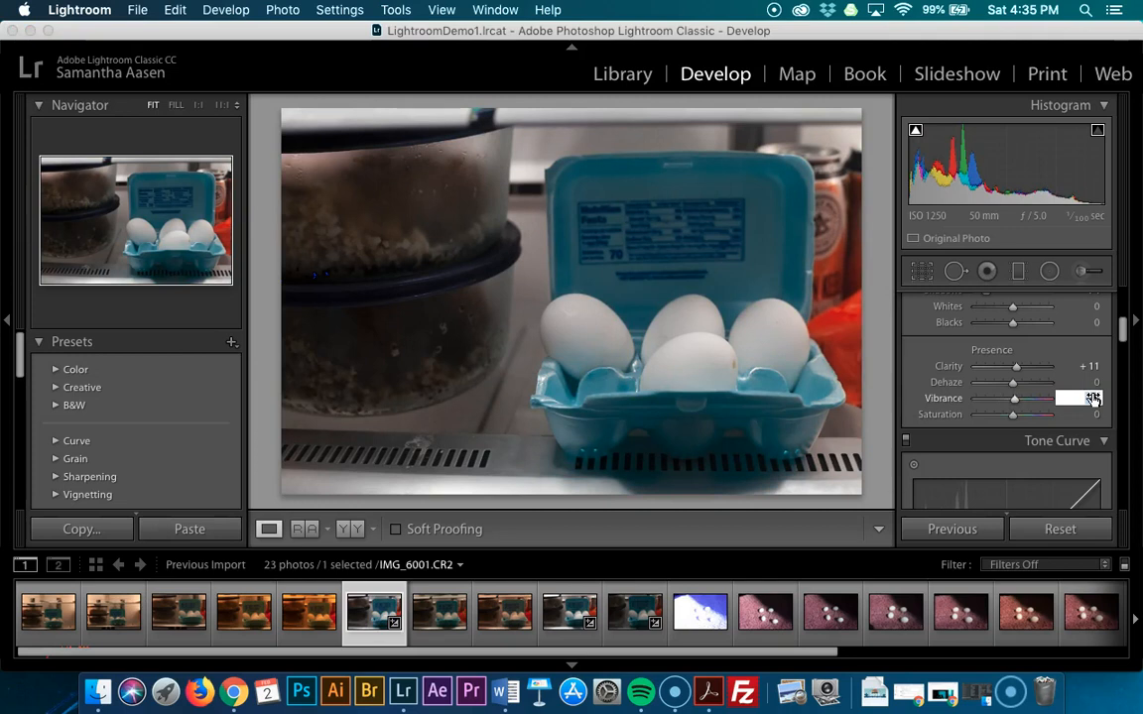
pyautogui.write('0')
# Set the Saturation of IMG_6001.CR2 to +5 among the Presence adjustments
pyautogui.click(1066, 437)
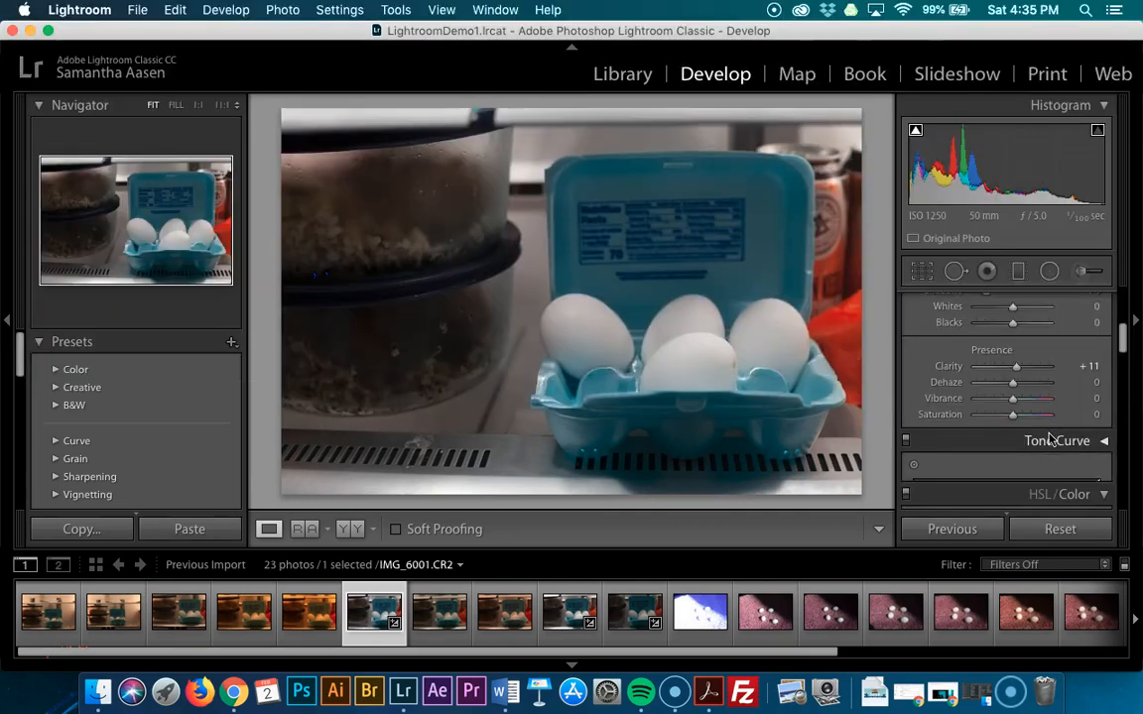
pyautogui.click(1014, 440)
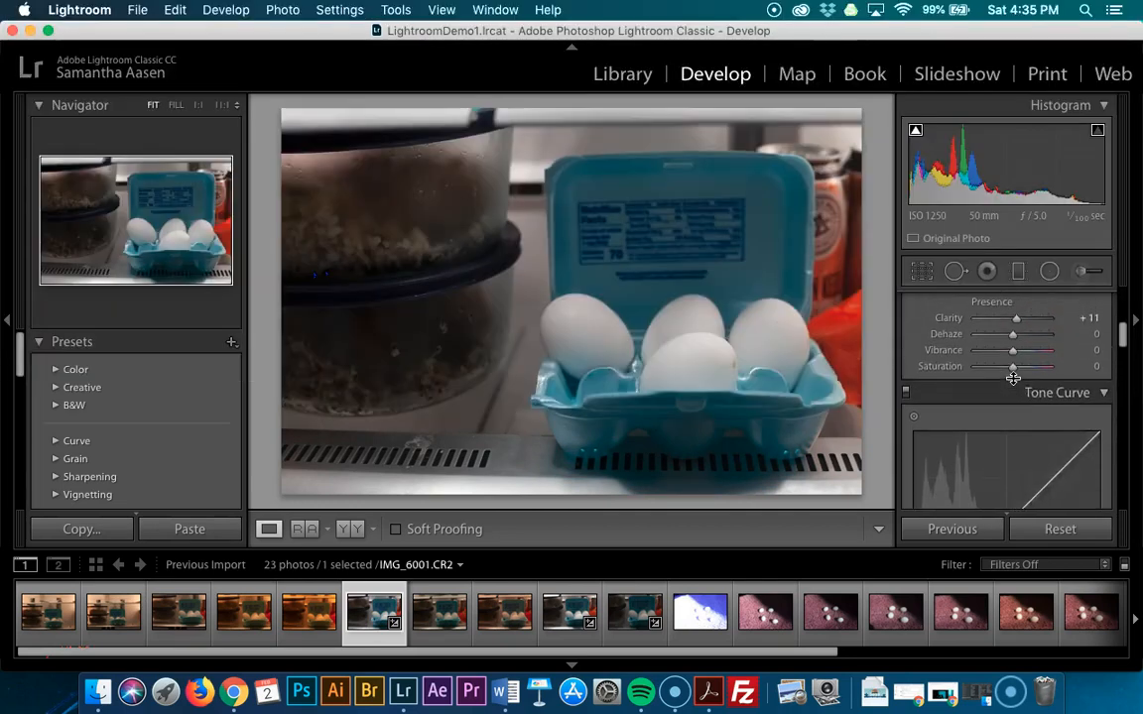
pyautogui.moveTo(1012, 421); pyautogui.dragTo(1014, 428)
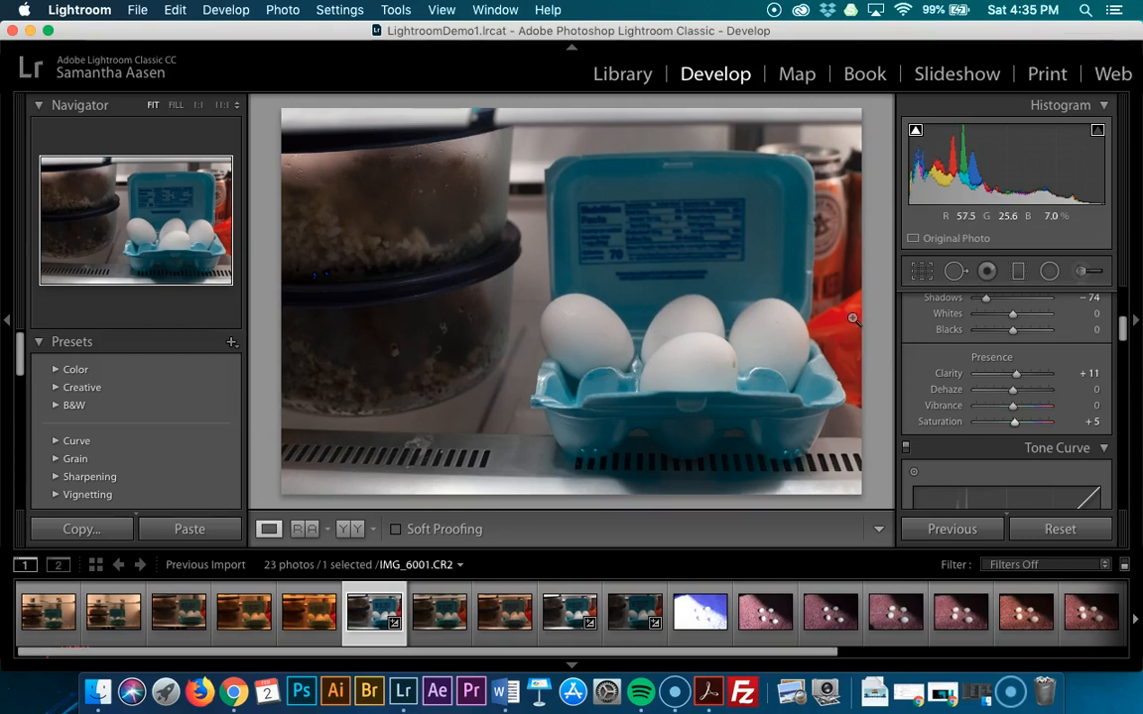
# Try pulling down the tone curve, restore it to a straight line, and keep the Point Curve at Linear
pyautogui.scroll(-5, 931, 374)
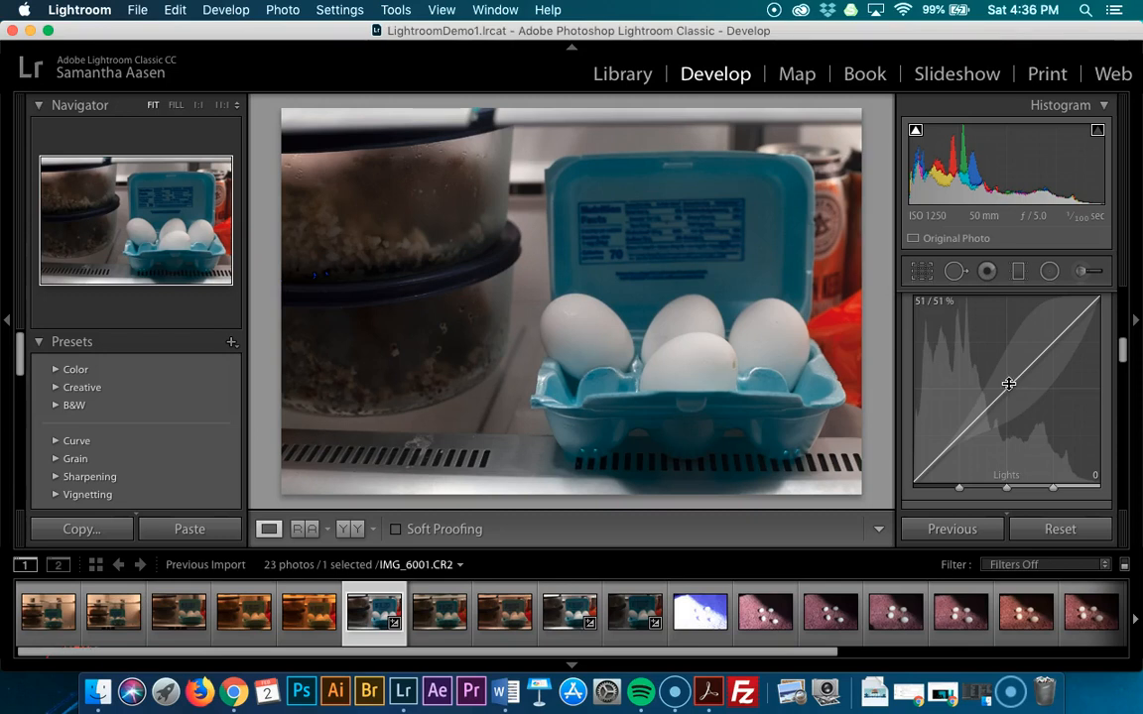
pyautogui.moveTo(1044, 355); pyautogui.dragTo(1053, 458)
pyautogui.moveTo(1058, 501); pyautogui.dragTo(692, 466)
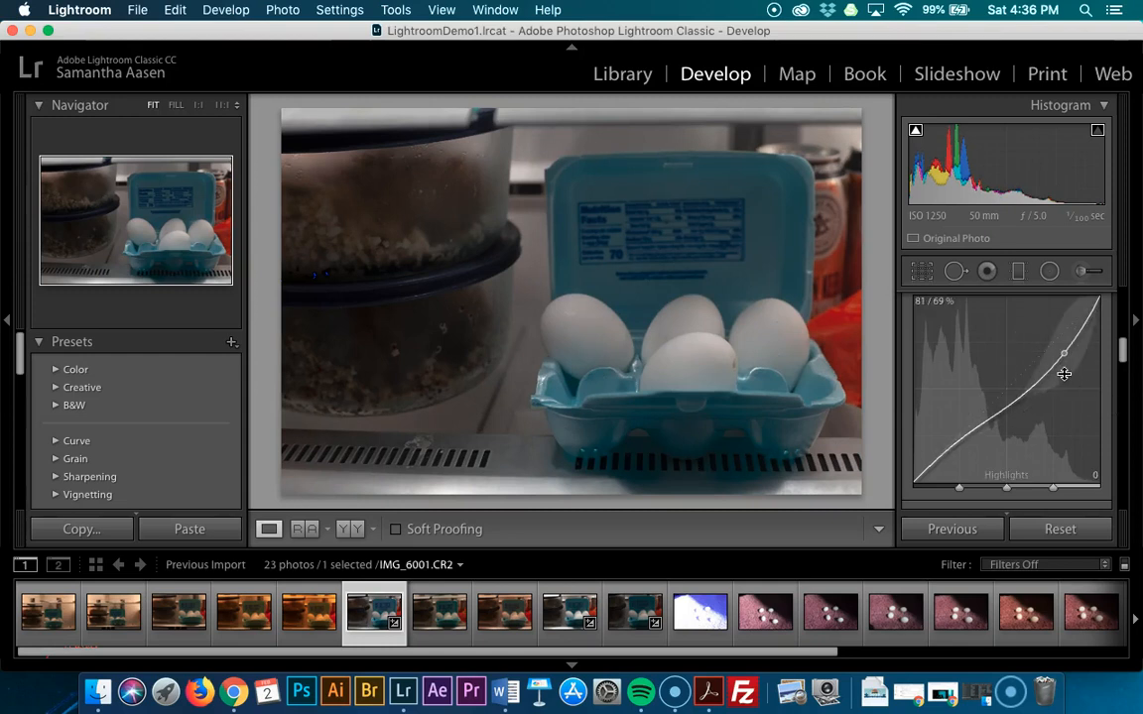
pyautogui.scroll(2, 1045, 377)
pyautogui.moveTo(1054, 415); pyautogui.dragTo(1037, 383)
pyautogui.scroll(-8, 1038, 384)
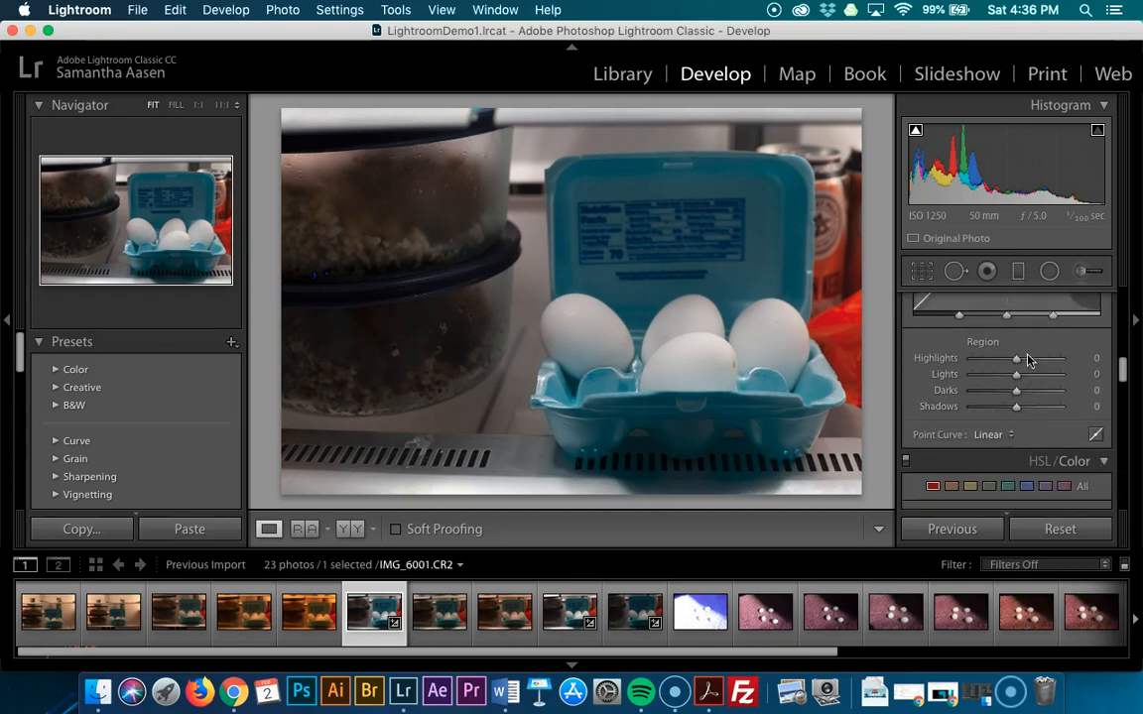
pyautogui.click(1002, 434)
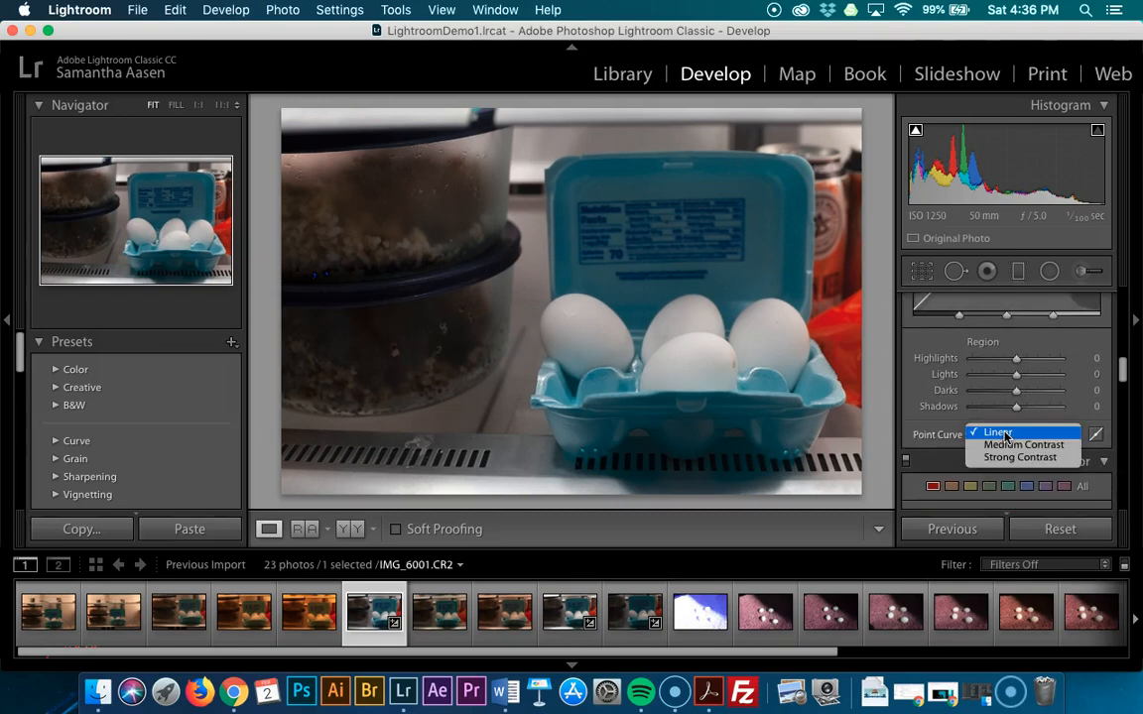
pyautogui.click(1000, 434)
# Look over the HSL/Color adjustments for the Red and Orange color ranges
pyautogui.scroll(-5, 922, 427)
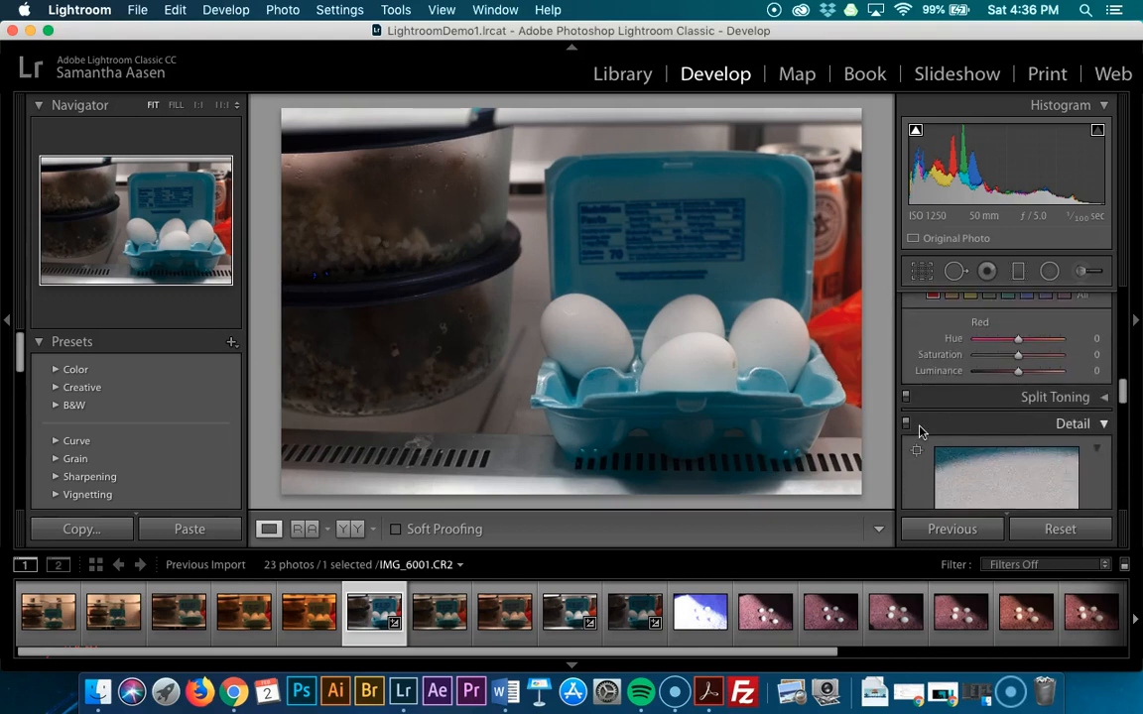
pyautogui.scroll(2, 1032, 377)
pyautogui.click(1105, 336)
pyautogui.click(1105, 337)
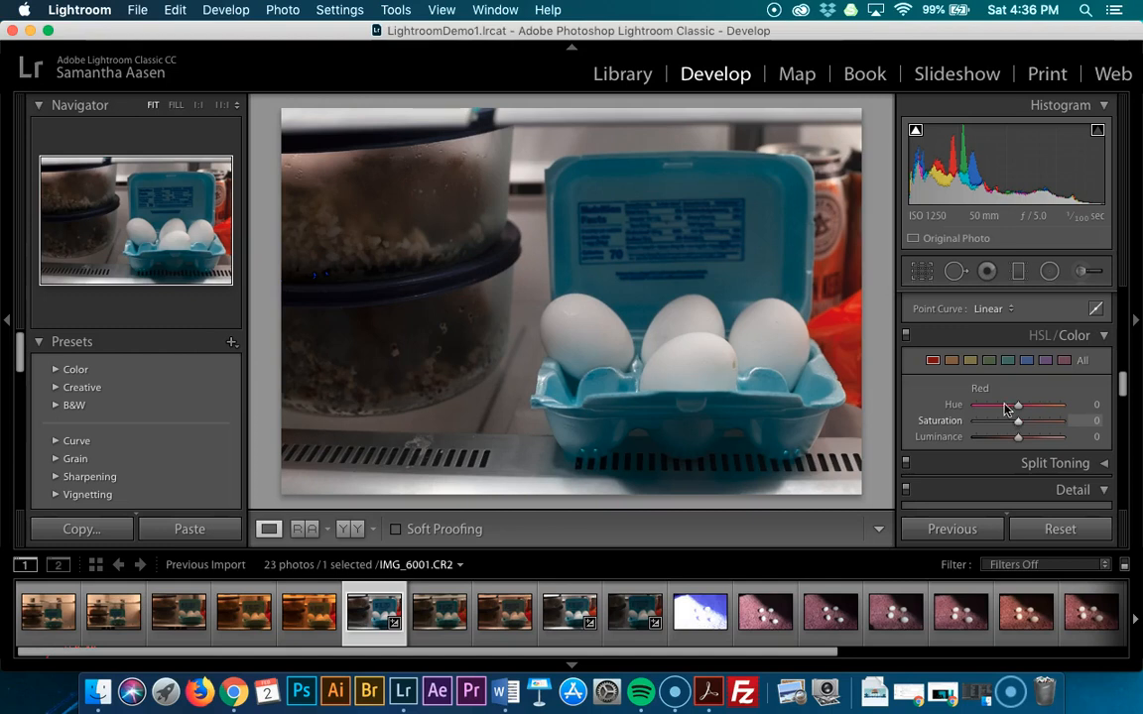
pyautogui.click(951, 361)
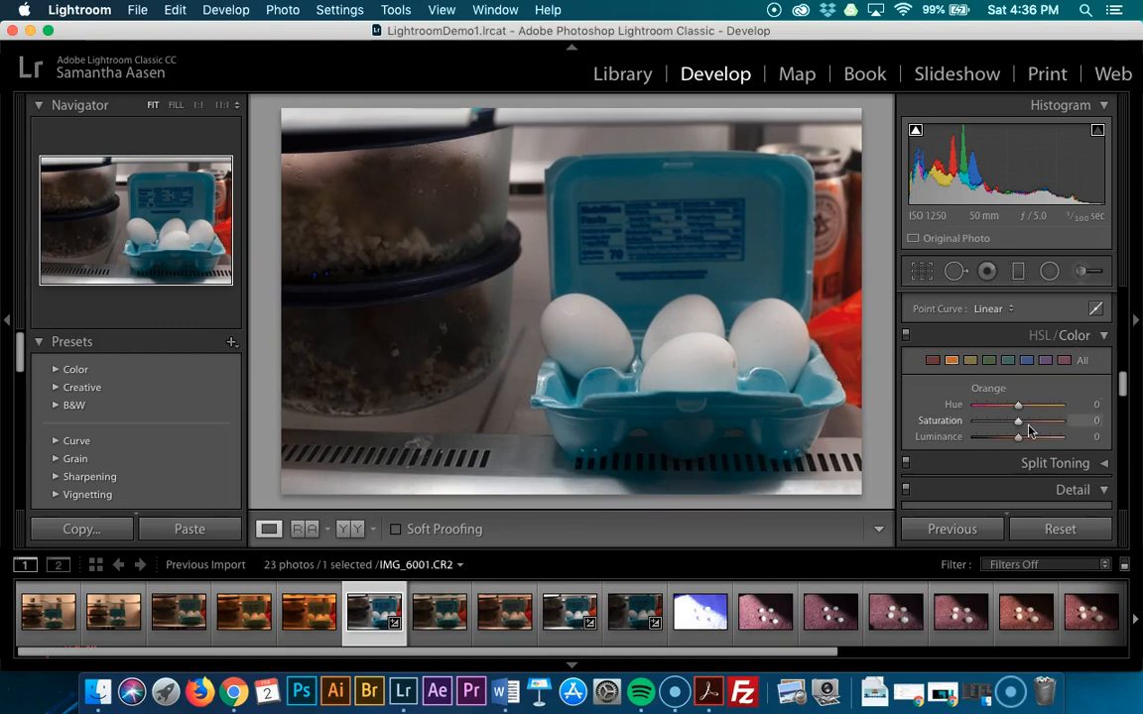
# Show the adjustments for all color ranges, and set Orange to Hue -12, Saturation -34 and Luminance -68
pyautogui.click(1082, 362)
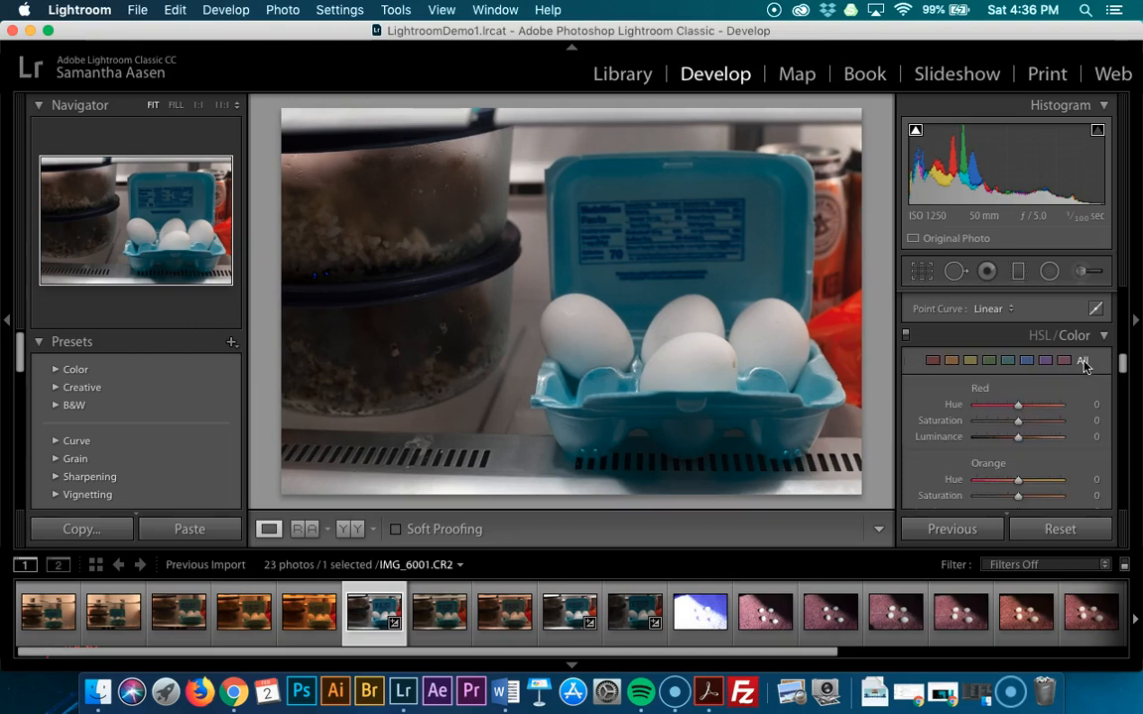
pyautogui.scroll(-12, 1084, 365)
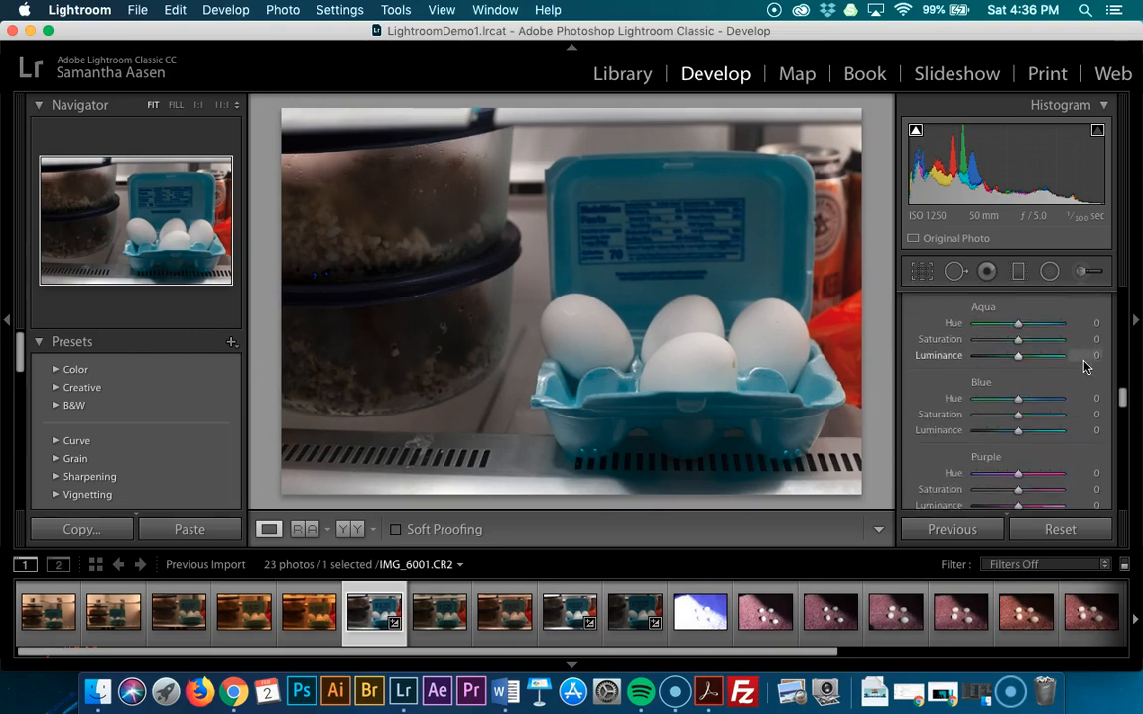
pyautogui.scroll(10, 1084, 365)
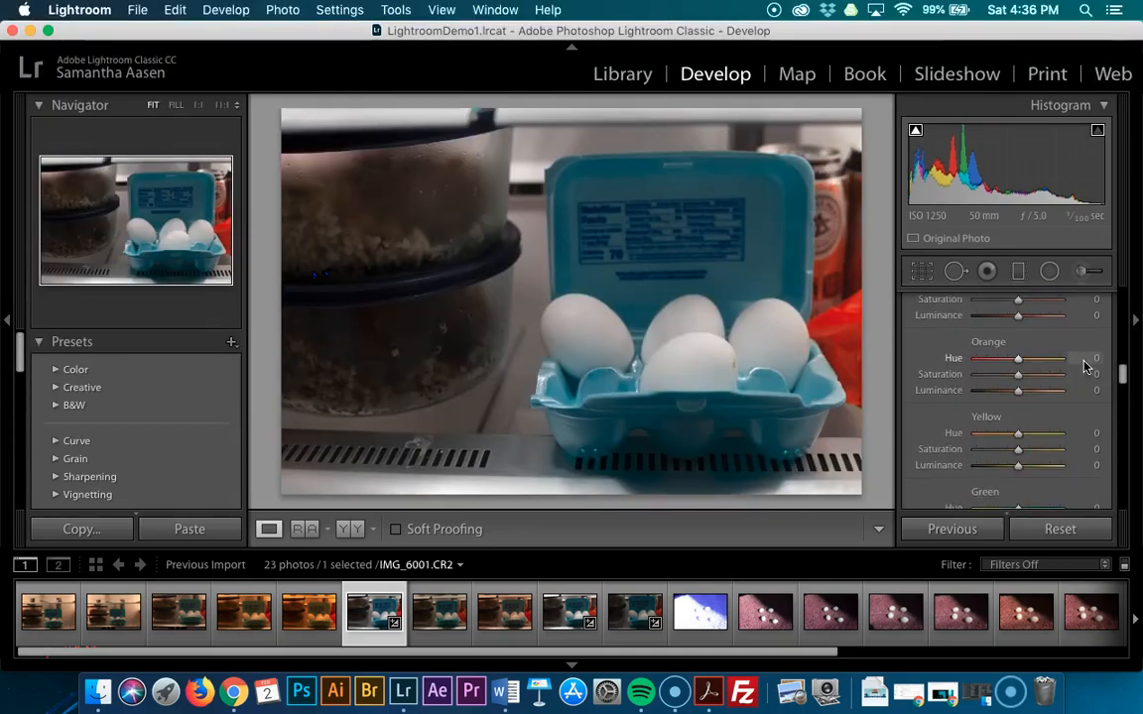
pyautogui.scroll(1, 1030, 344)
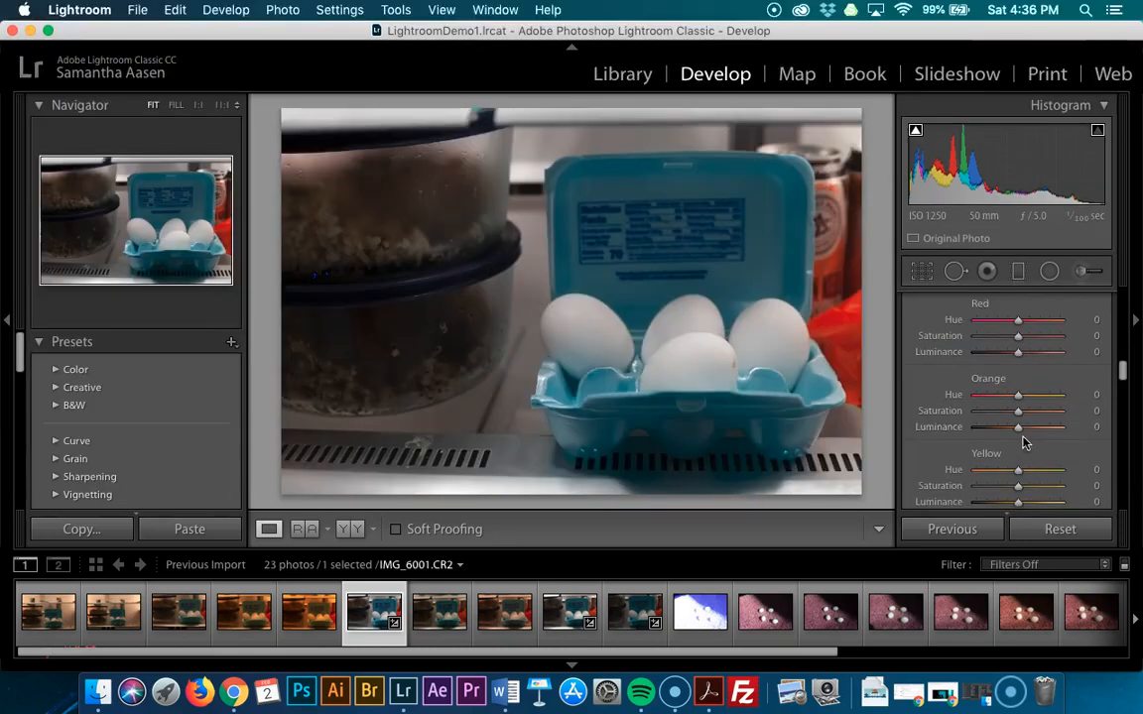
pyautogui.moveTo(1017, 412)
pyautogui.mouseDown()
pyautogui.moveTo(982, 415)
pyautogui.moveTo(1004, 418)
pyautogui.mouseUp()
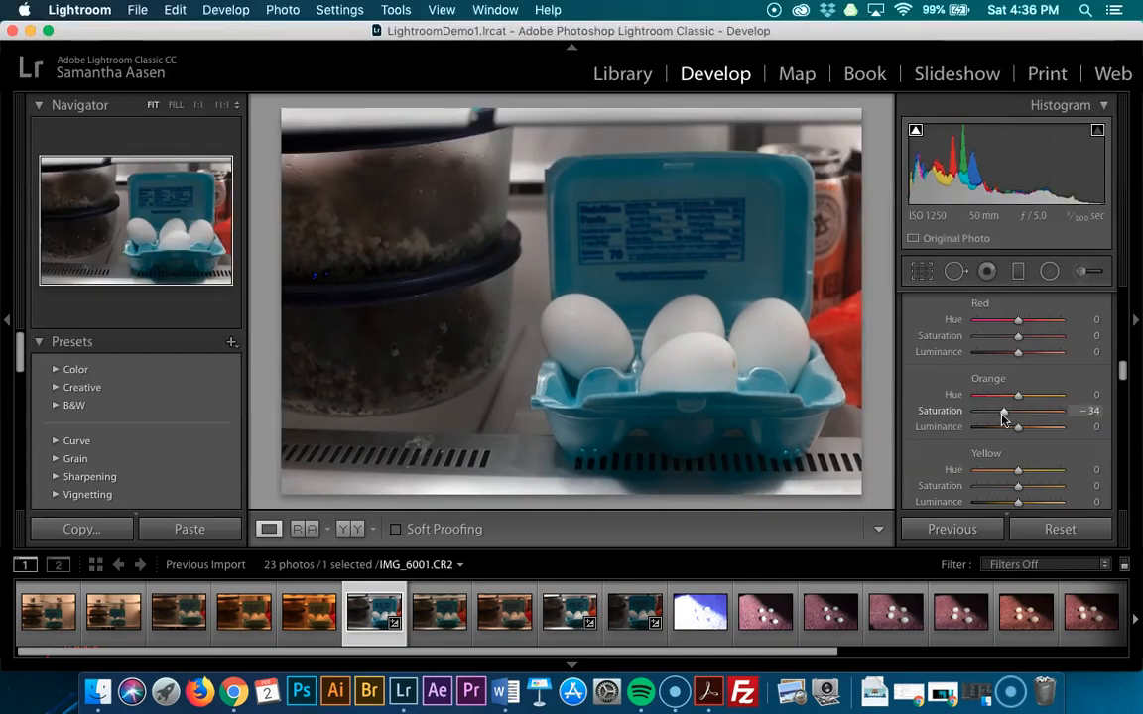
pyautogui.moveTo(1017, 395); pyautogui.dragTo(991, 437)
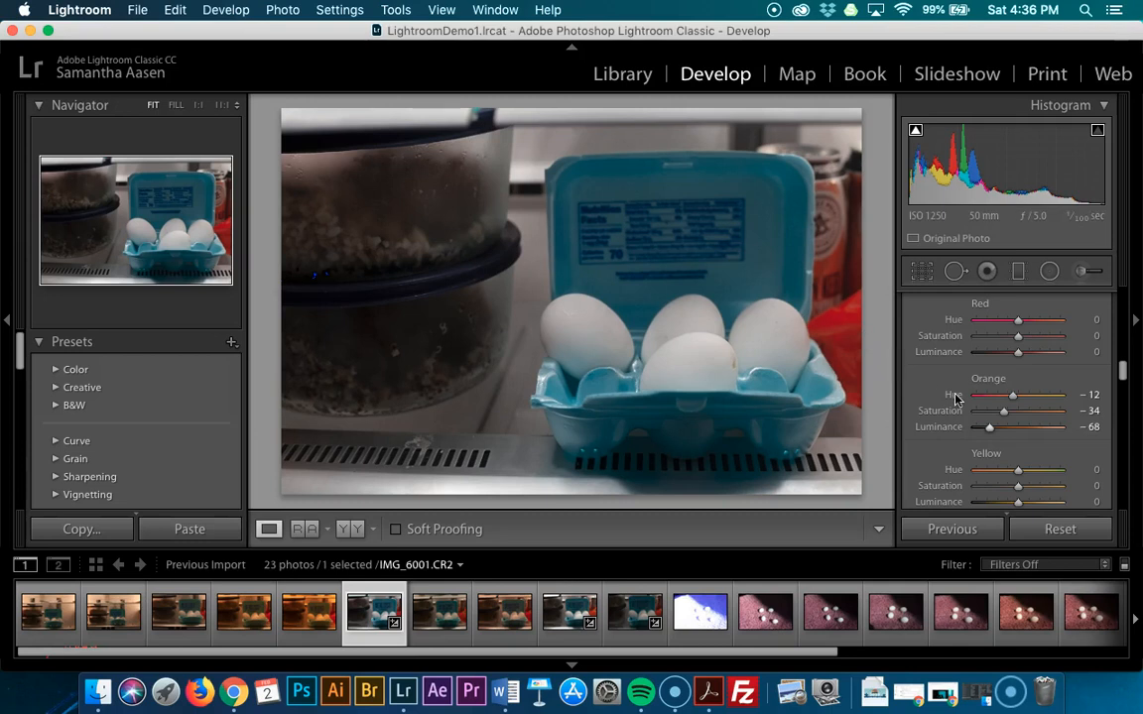
# Shift the egg carton's color by setting Blue to Hue -38, Saturation -46 and Luminance +32
pyautogui.scroll(-4, 955, 398)
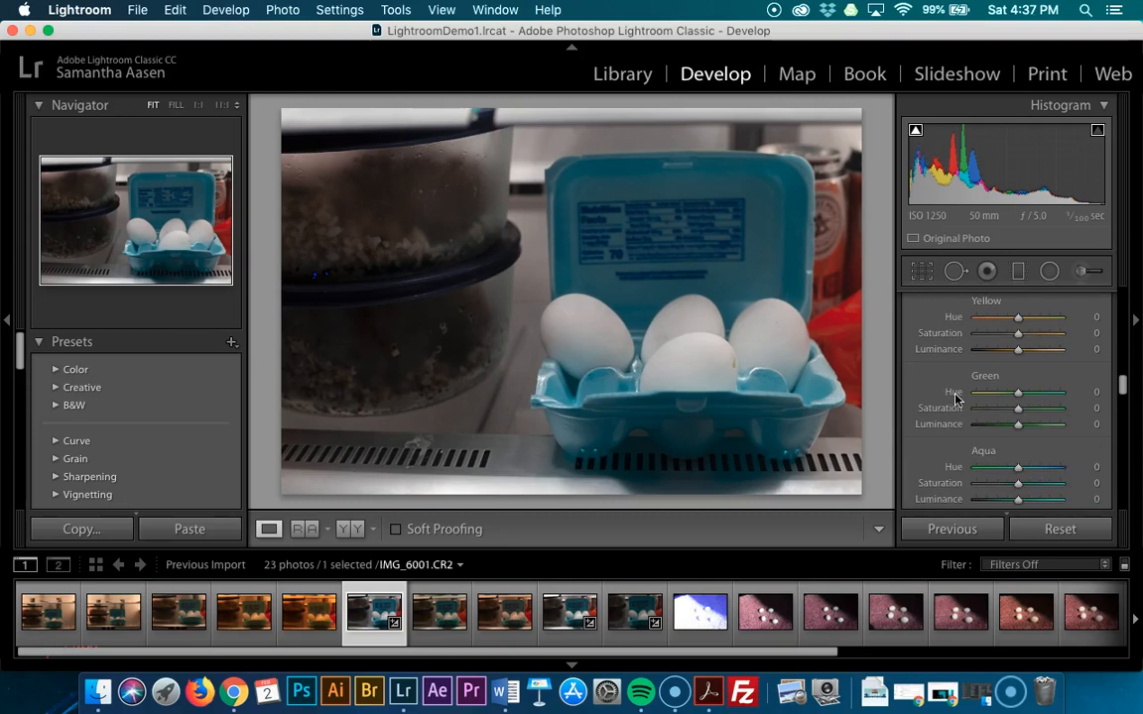
pyautogui.scroll(-2, 955, 398)
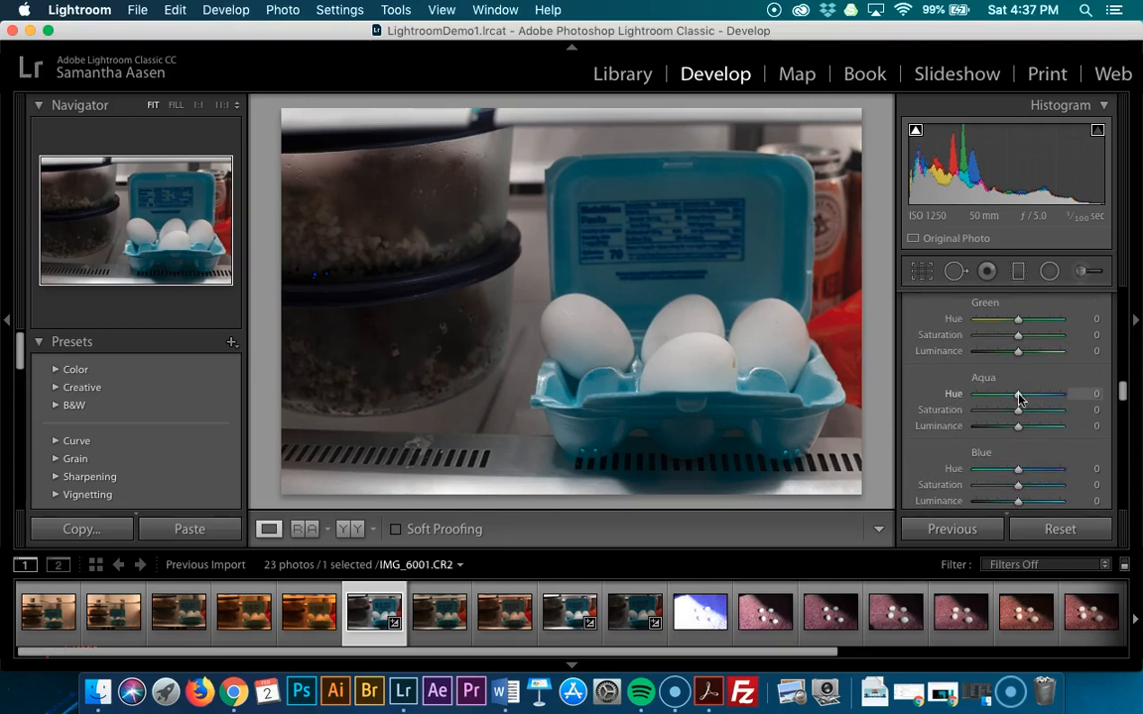
pyautogui.moveTo(1003, 469); pyautogui.dragTo(1005, 473)
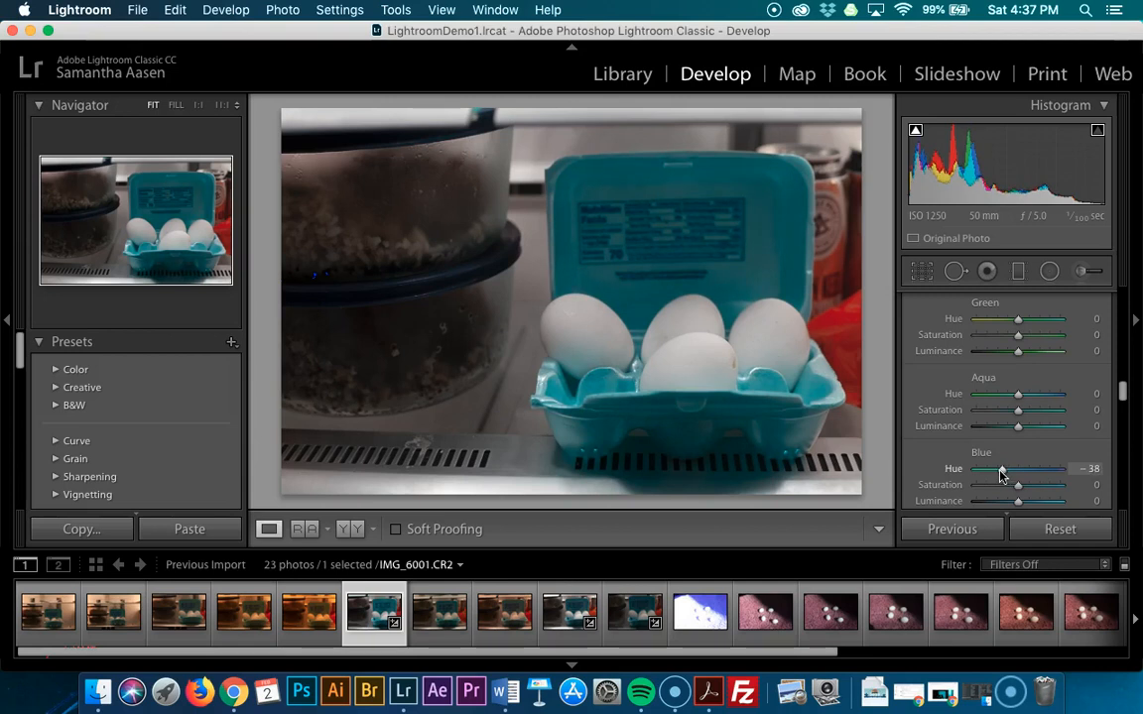
pyautogui.scroll(-1, 1000, 477)
pyautogui.moveTo(1017, 441)
pyautogui.mouseDown()
pyautogui.moveTo(1000, 441)
pyautogui.moveTo(1036, 453)
pyautogui.mouseUp()
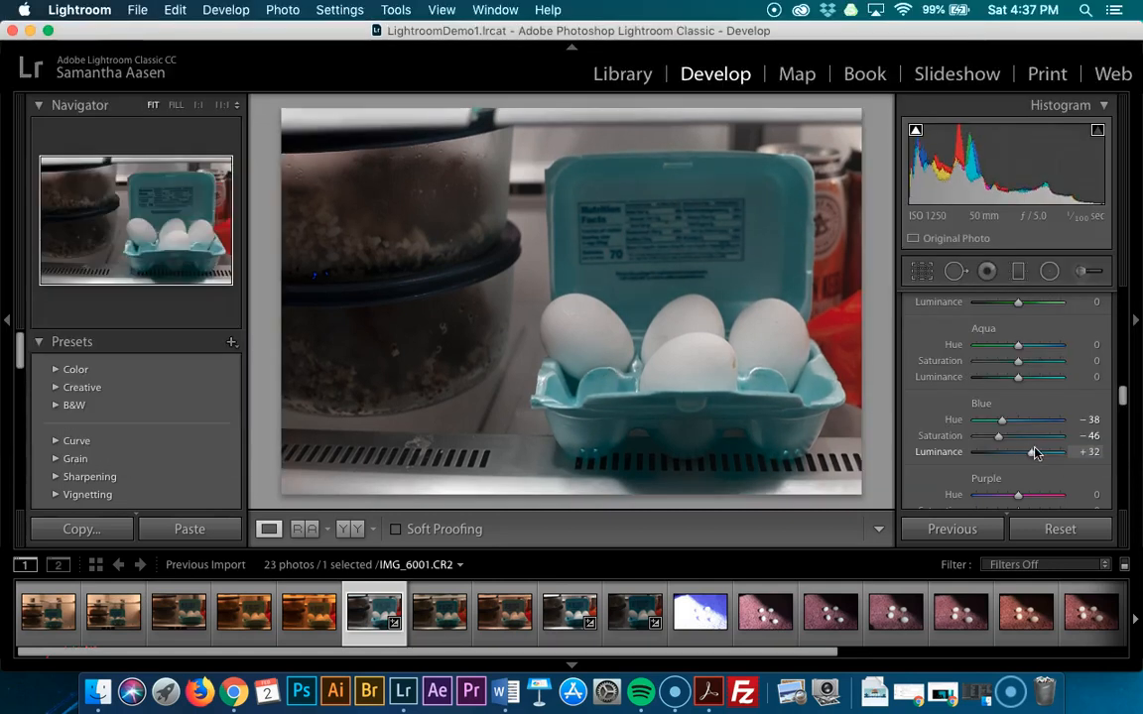
# Look over the remaining color ranges and the Sharpening and Noise Reduction settings in the Detail section
pyautogui.scroll(-6, 1035, 452)
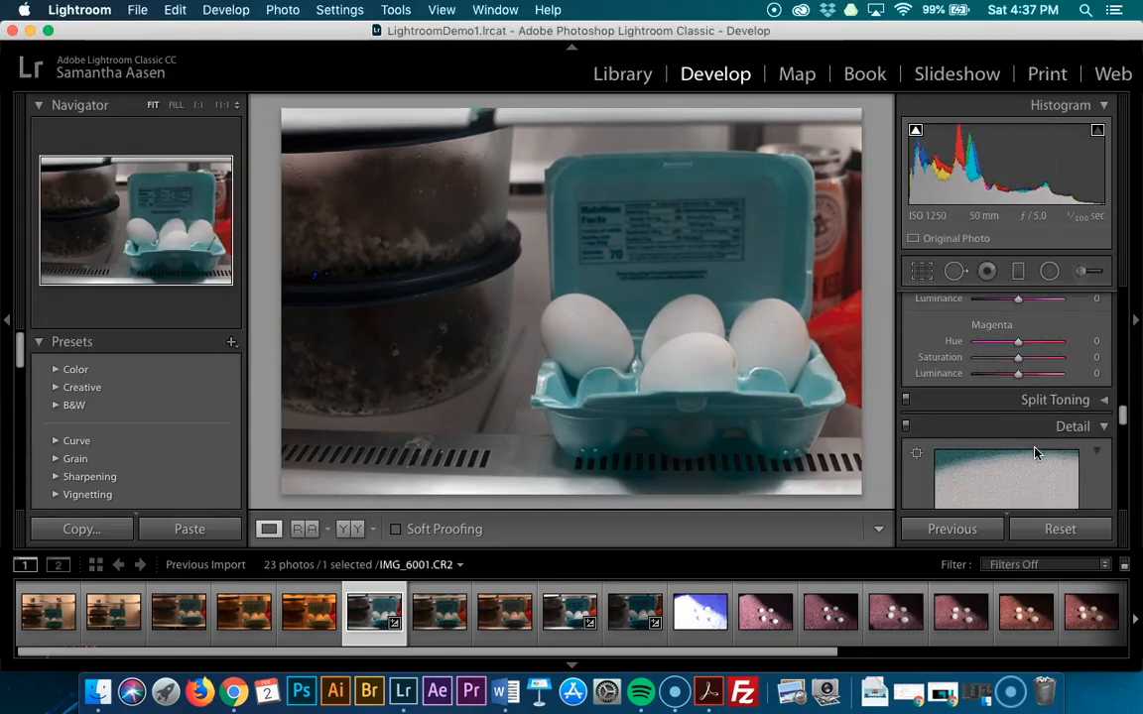
pyautogui.scroll(8, 1091, 369)
pyautogui.scroll(-3, 1089, 367)
pyautogui.scroll(-8, 1089, 367)
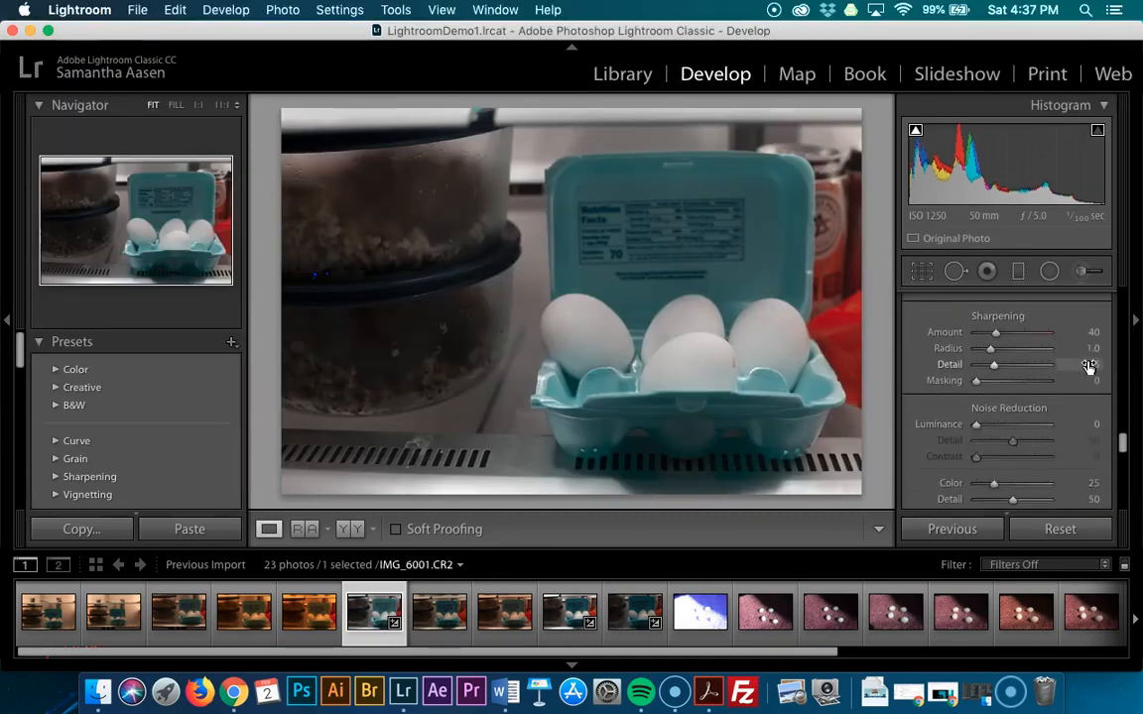
# Compare the before and after versions of the egg carton photo in side-by-side, split and stacked layouts, and return to the single-photo view
pyautogui.scroll(5, 1089, 368)
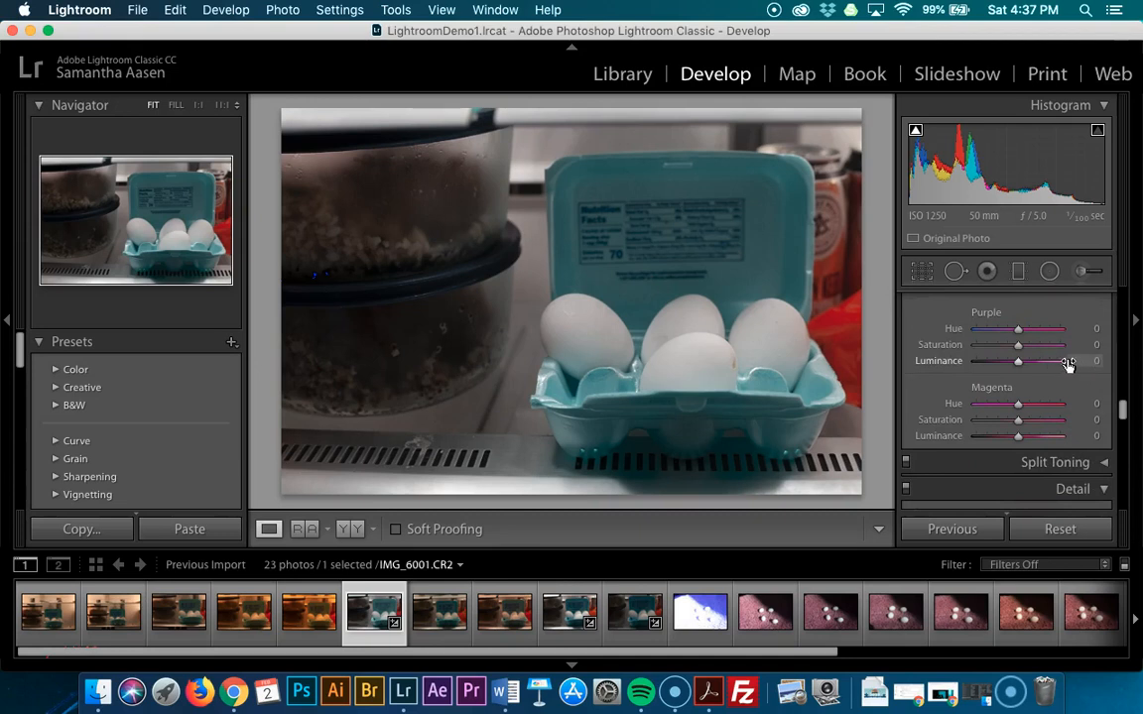
pyautogui.click(349, 530)
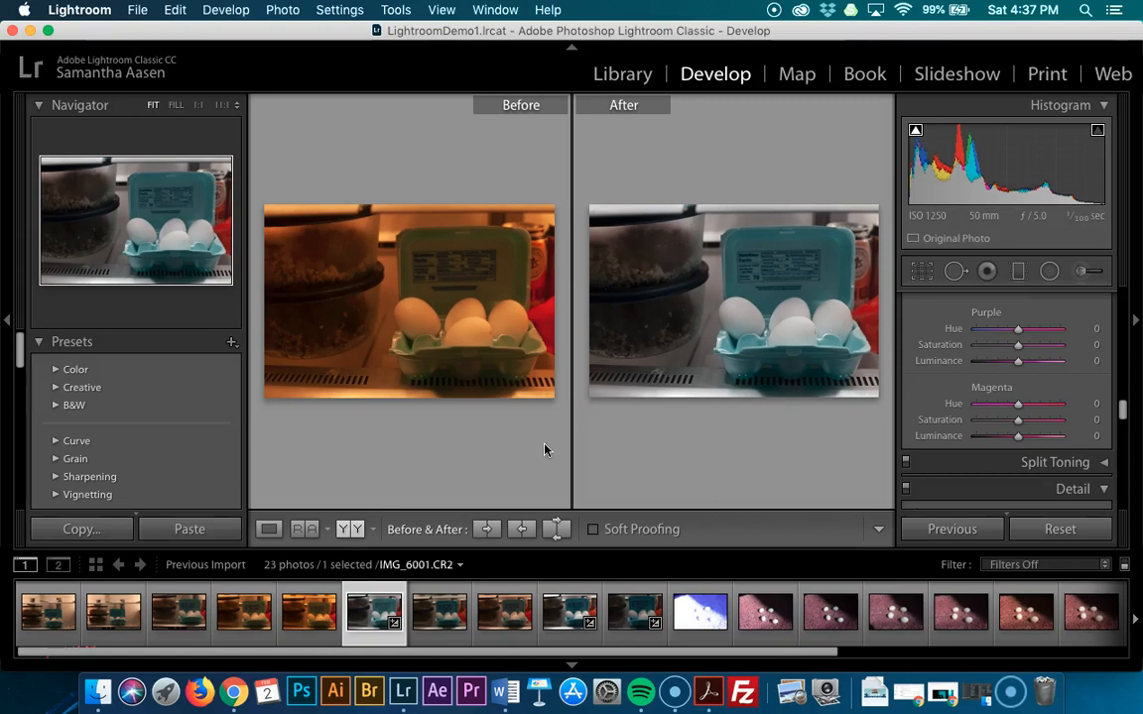
pyautogui.click(350, 528)
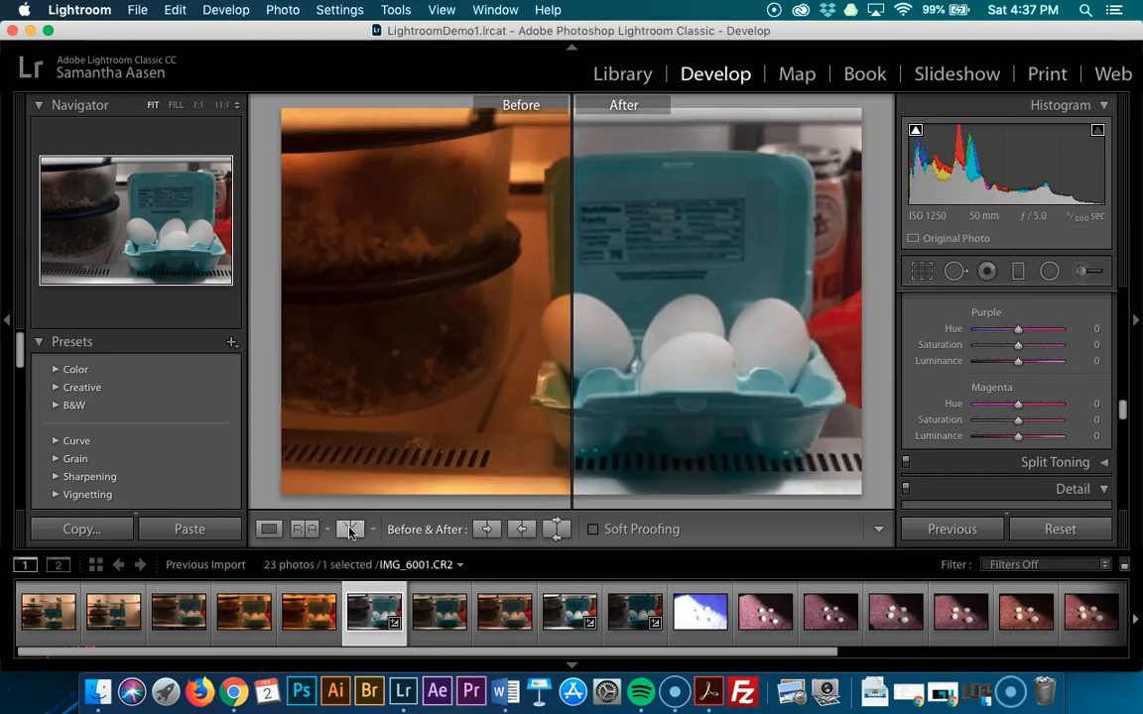
pyautogui.click(350, 529)
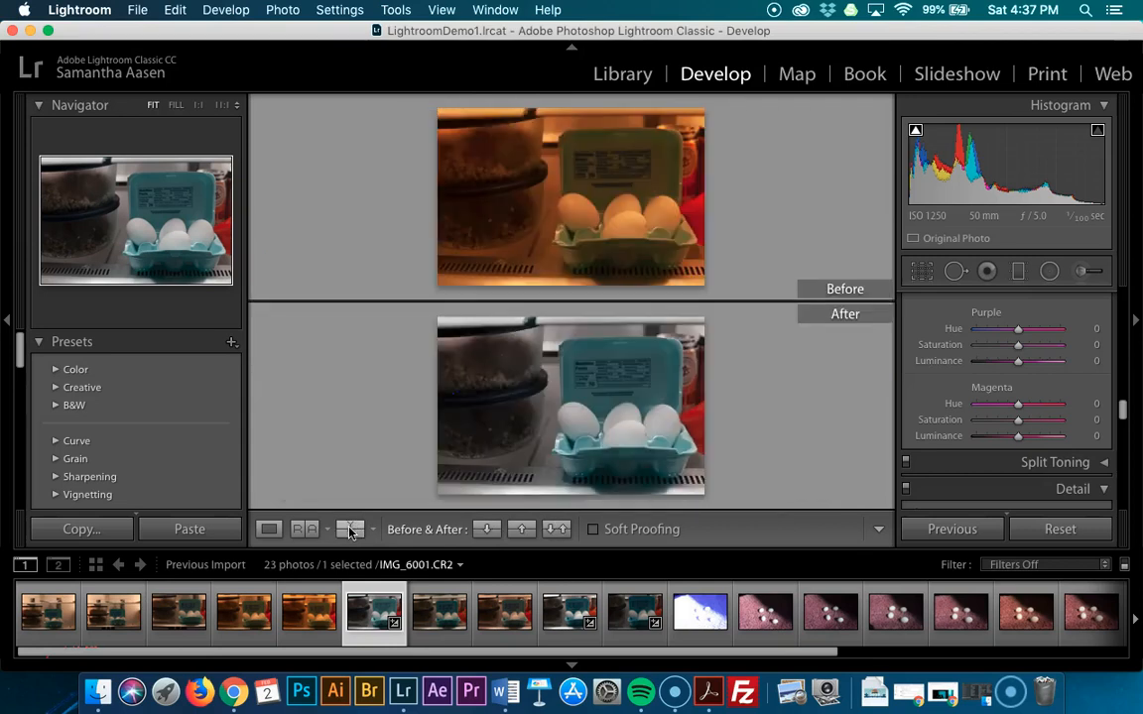
pyautogui.click(351, 528)
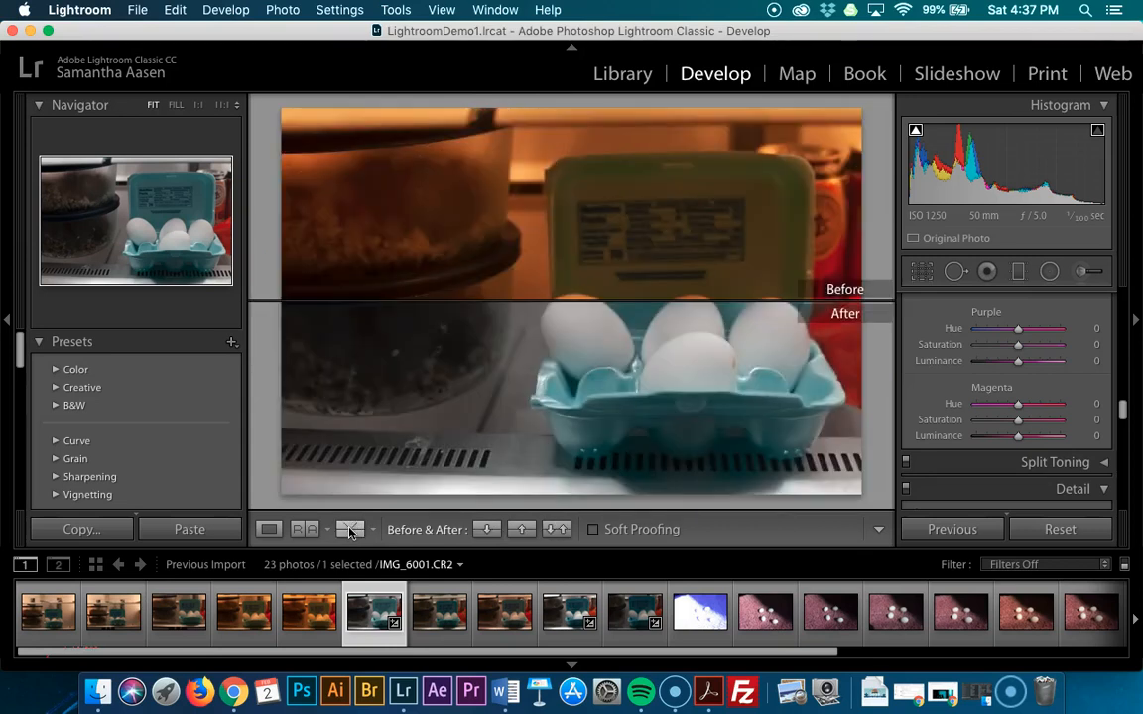
pyautogui.click(350, 530)
pyautogui.click(350, 529)
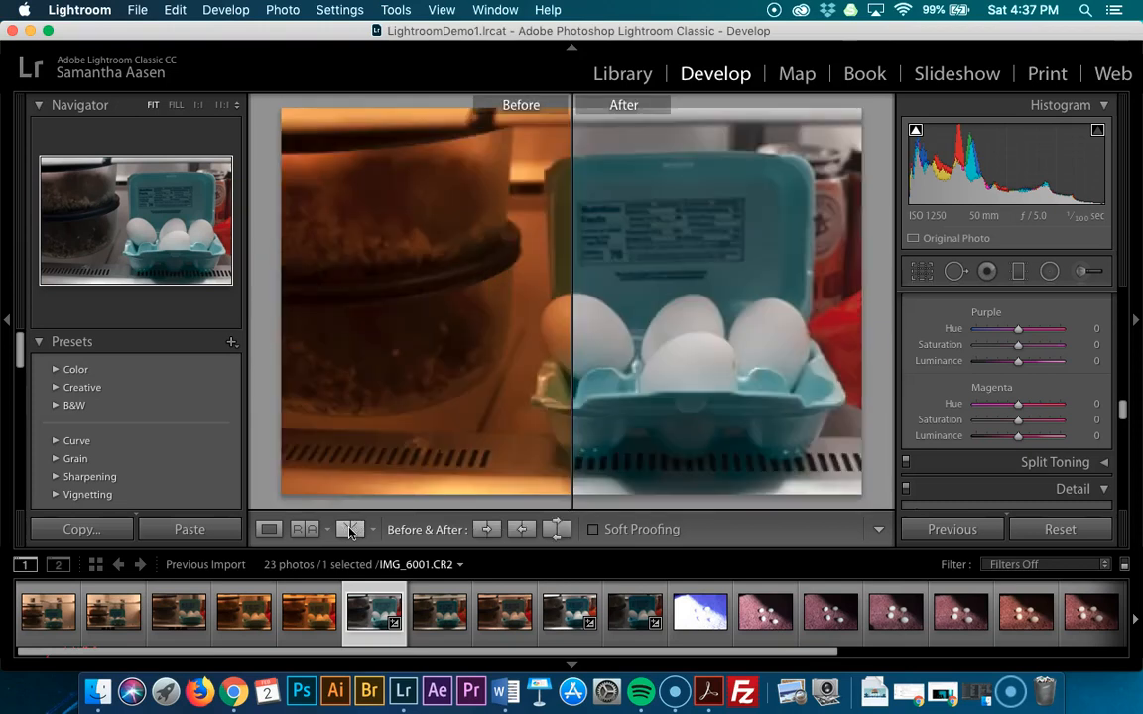
pyautogui.click(350, 530)
pyautogui.click(350, 529)
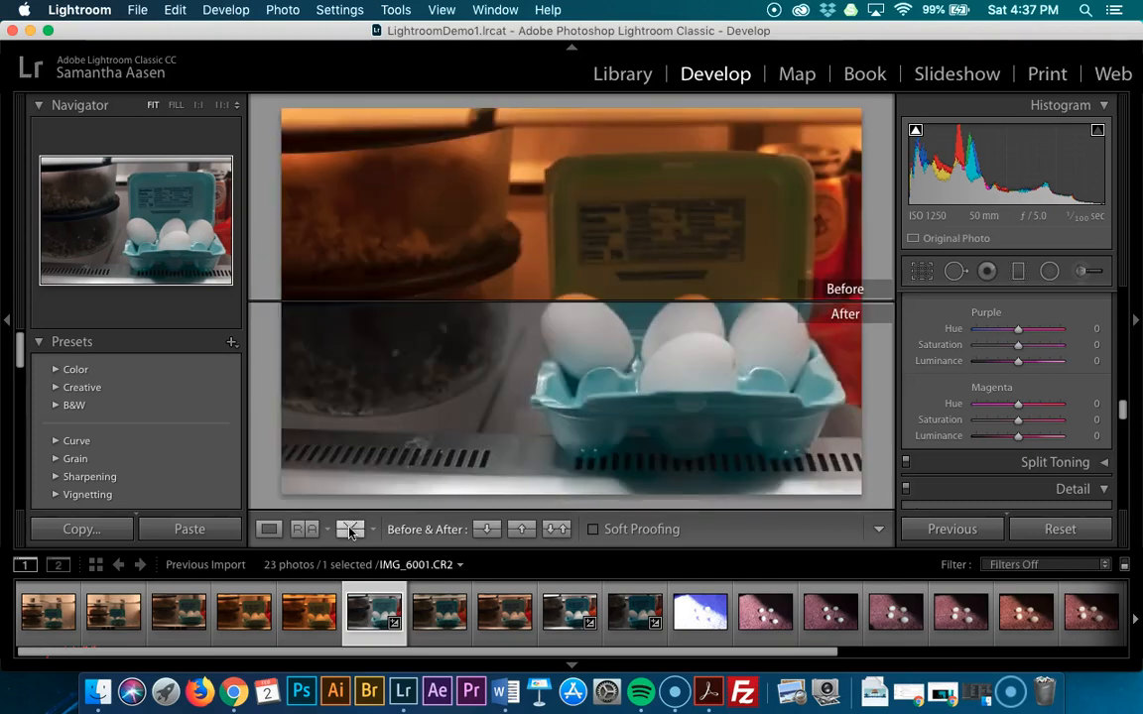
pyautogui.click(351, 530)
pyautogui.click(351, 530)
pyautogui.click(351, 530)
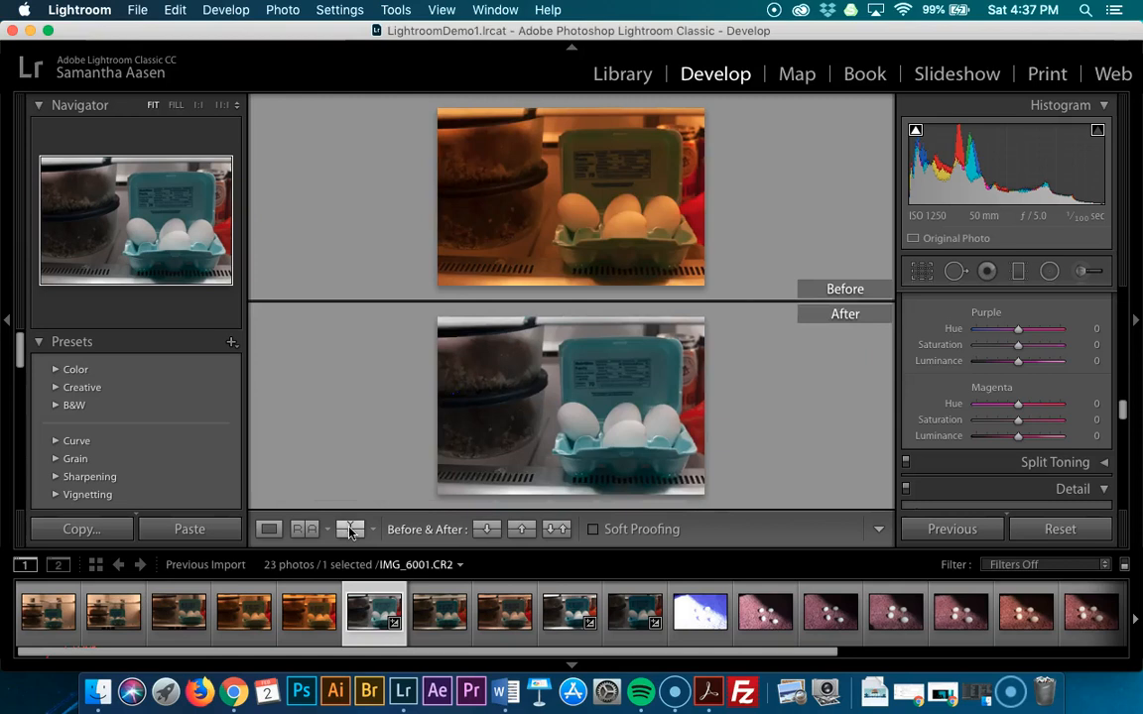
pyautogui.click(350, 530)
pyautogui.click(273, 530)
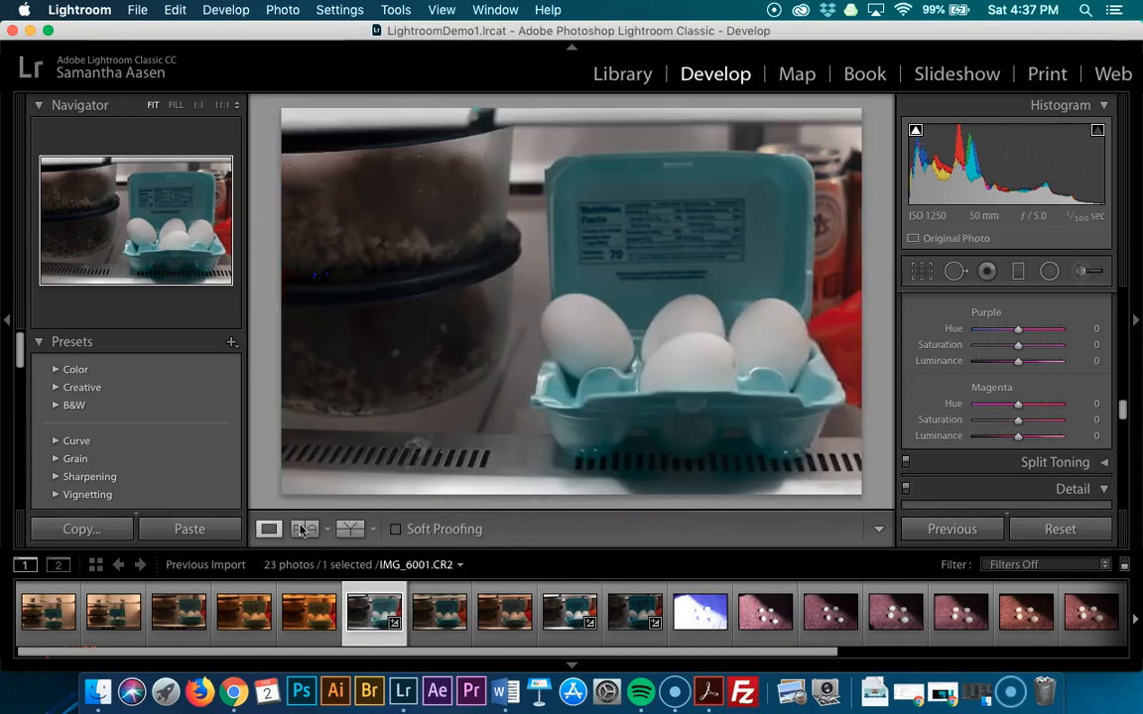
# Open IMG_6011.CR2, the photo of four eggs on the carpet, and display its Basic adjustments
pyautogui.scroll(-6, 590, 620)
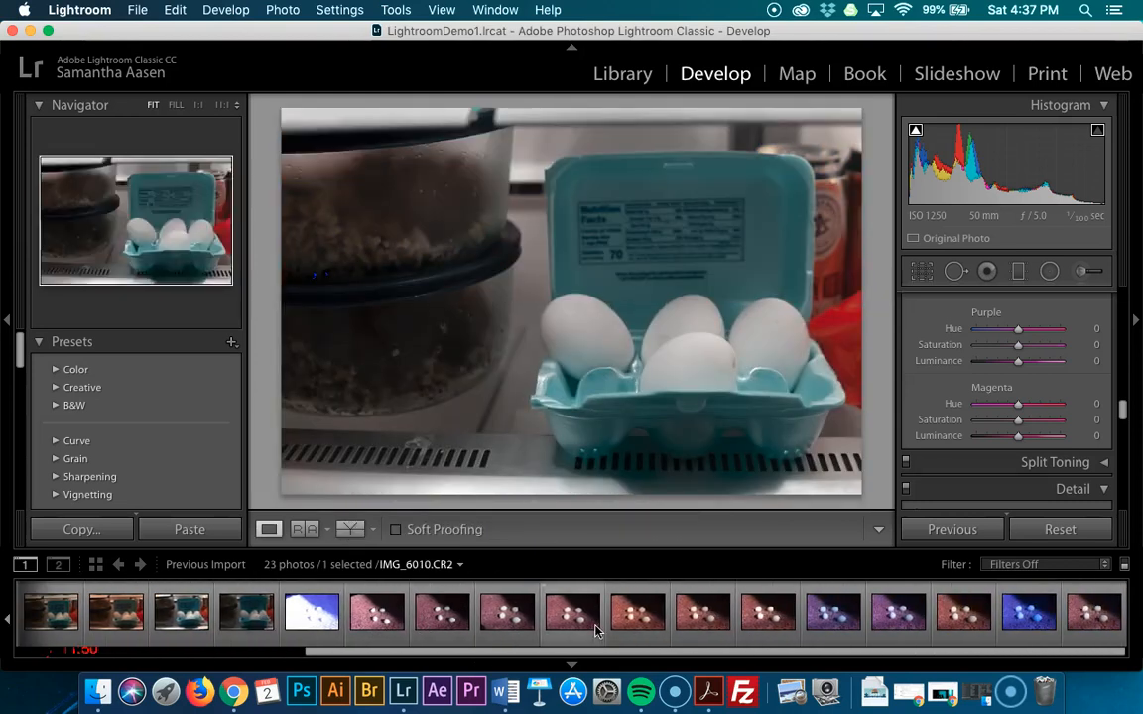
pyautogui.click(622, 625)
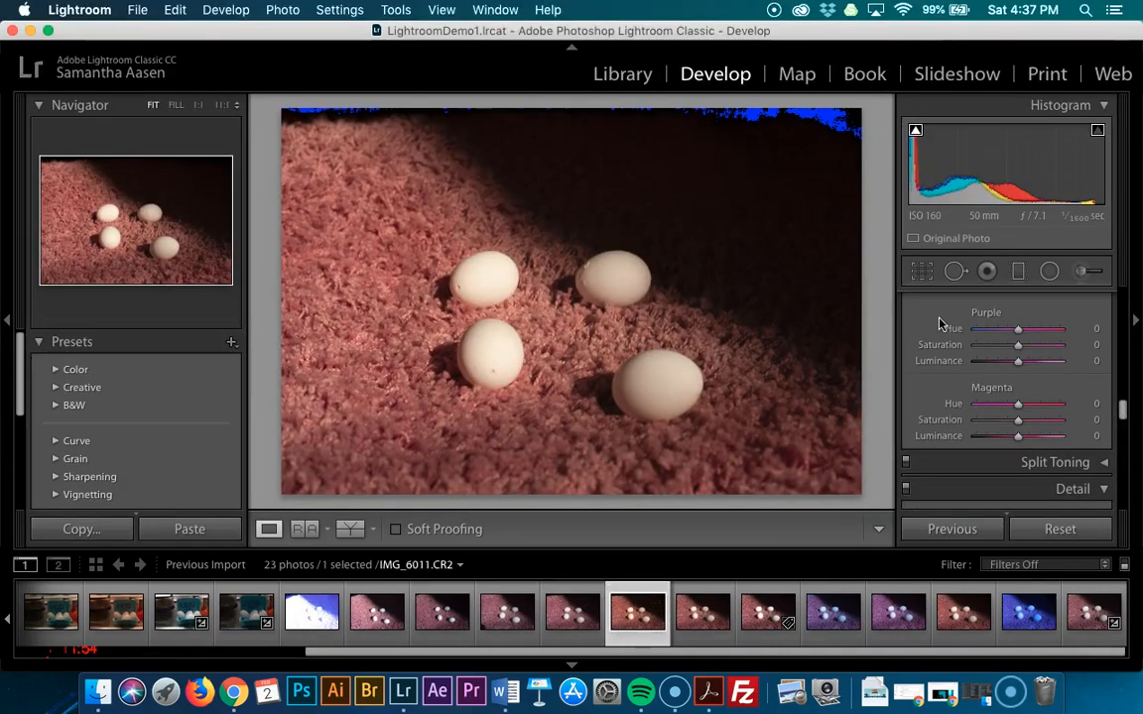
pyautogui.scroll(10, 997, 410)
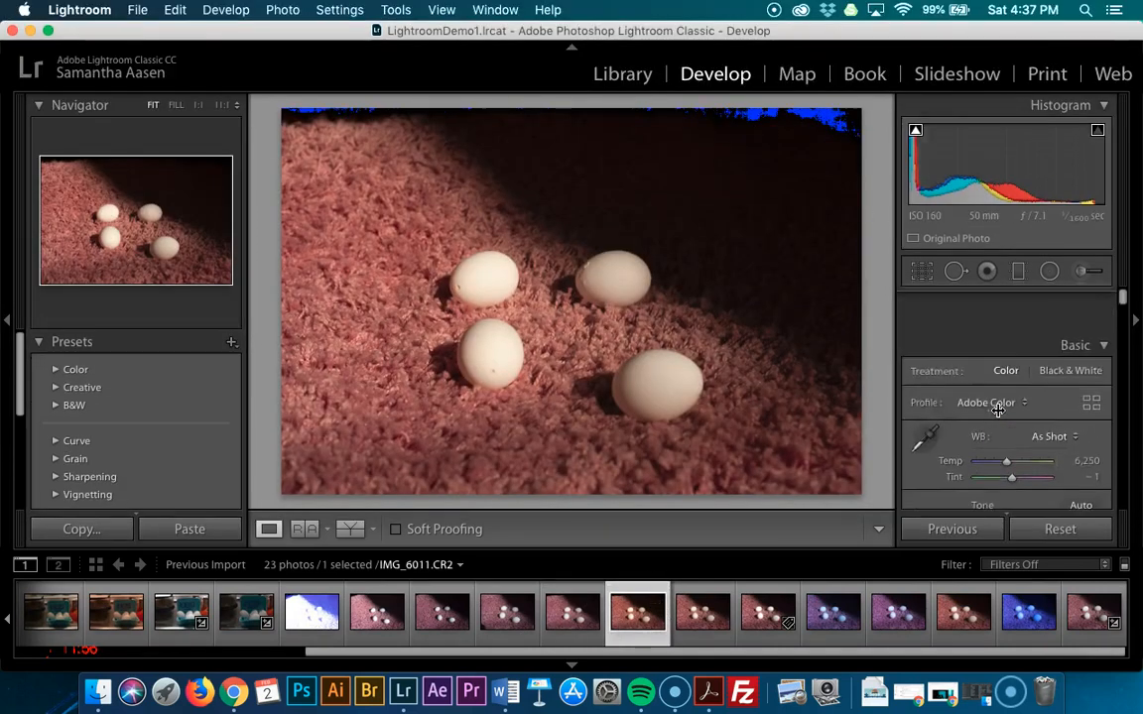
pyautogui.scroll(-2, 997, 436)
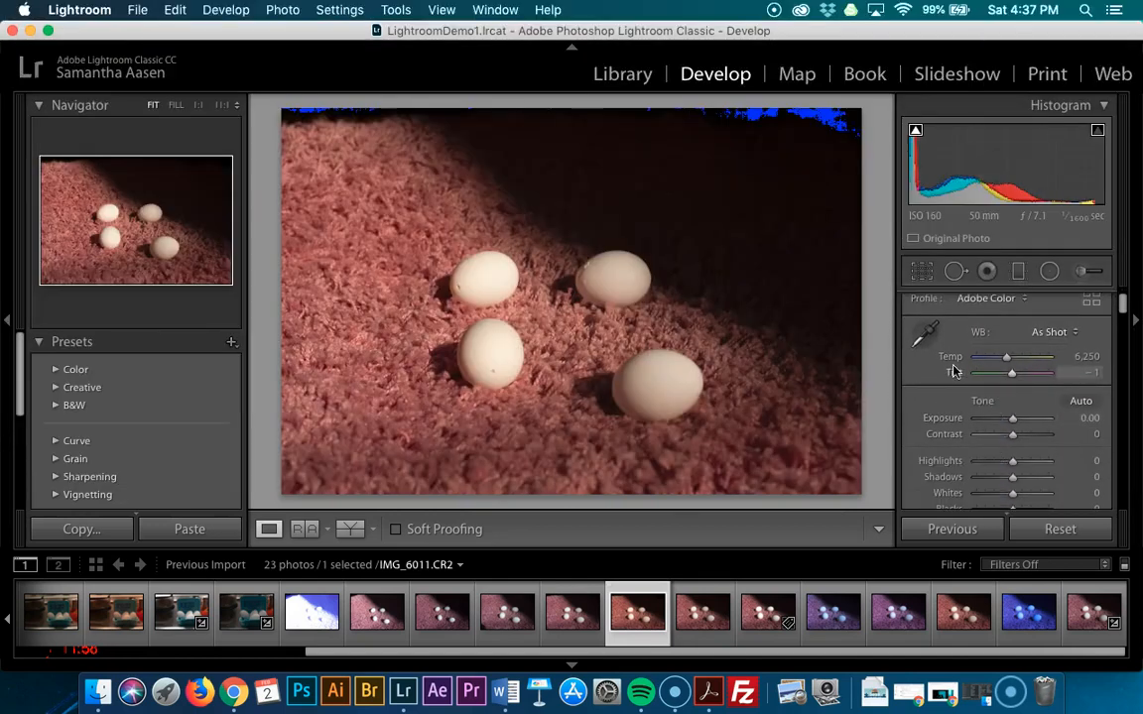
# Cool the white balance to a Temp of 5,453 and raise the Exposure to +0.30
pyautogui.click(925, 335)
pyautogui.click(927, 334)
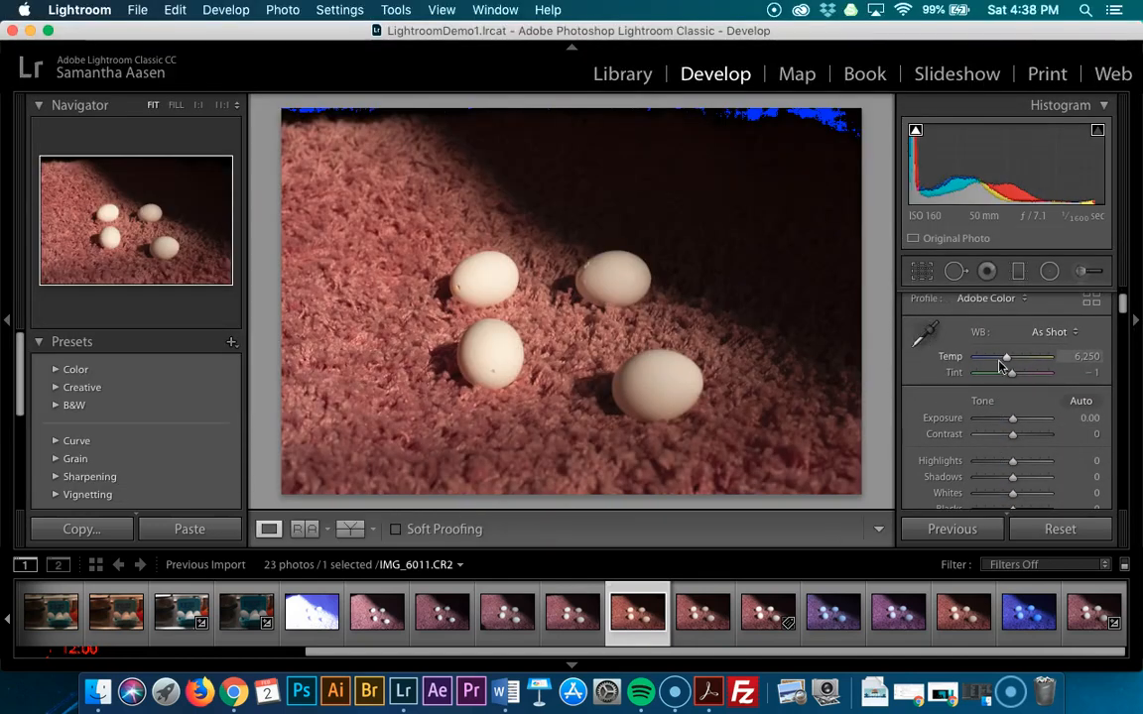
pyautogui.moveTo(1004, 358); pyautogui.dragTo(999, 359)
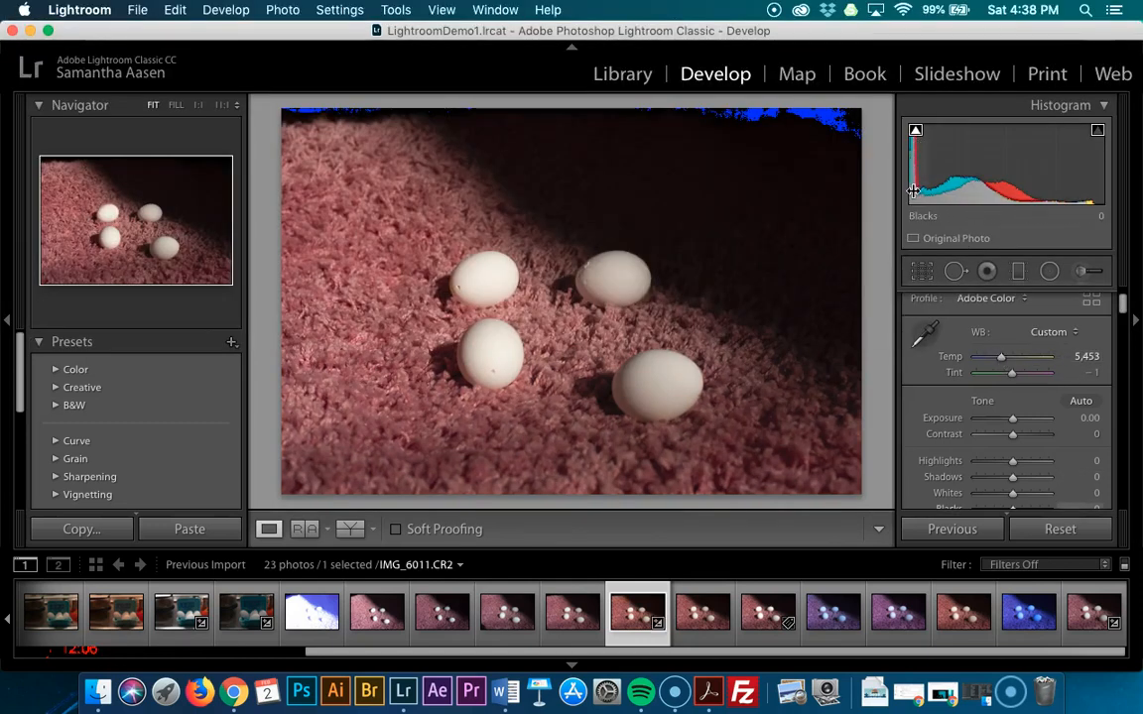
pyautogui.moveTo(972, 184); pyautogui.dragTo(984, 185)
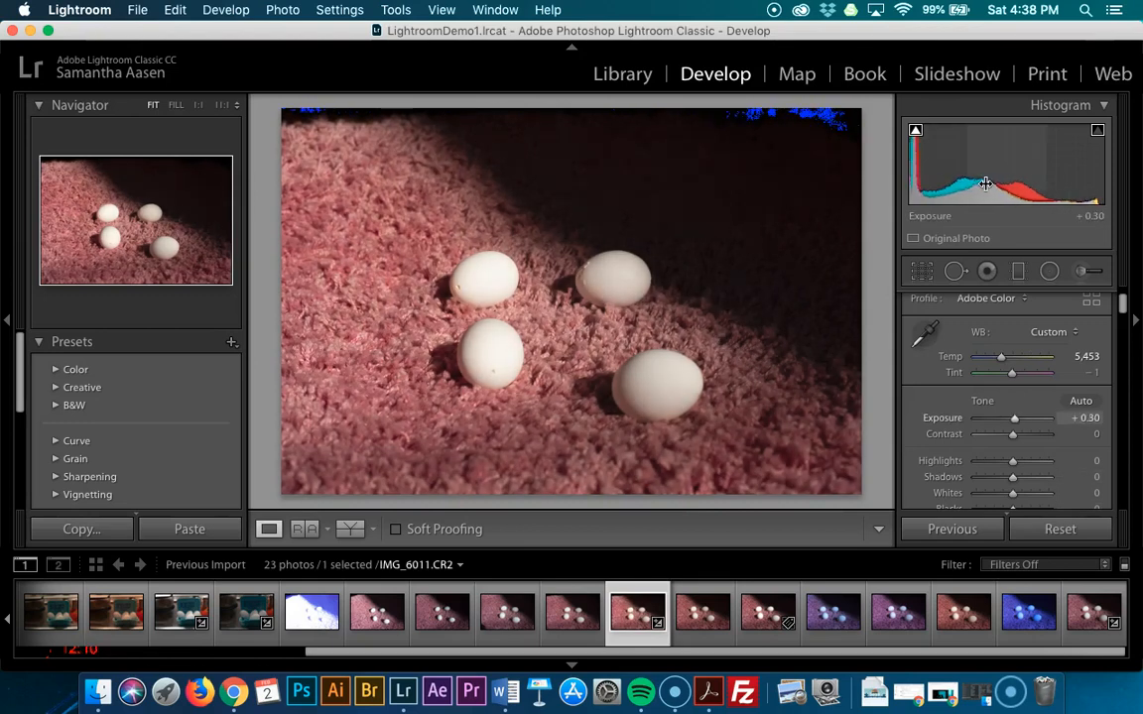
# Set the photo's Shadows to +77 and Highlights to +27
pyautogui.scroll(-1, 970, 366)
pyautogui.scroll(-1, 969, 366)
pyautogui.moveTo(1012, 397); pyautogui.dragTo(1038, 401)
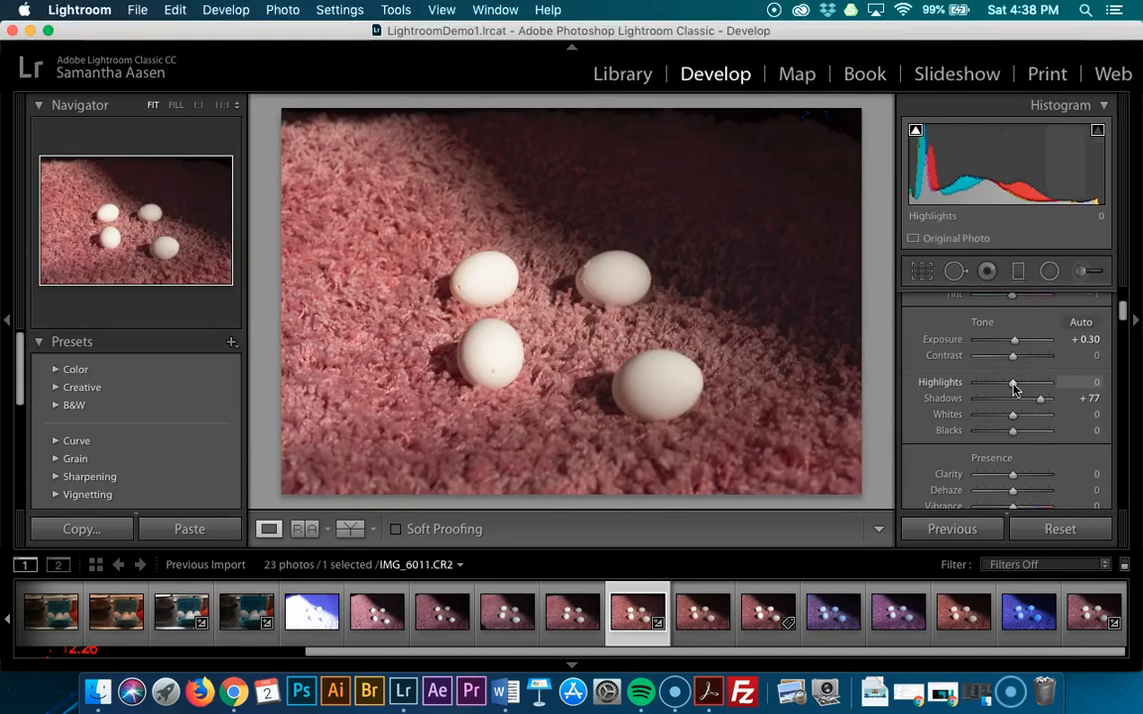
pyautogui.moveTo(1013, 381); pyautogui.dragTo(1024, 387)
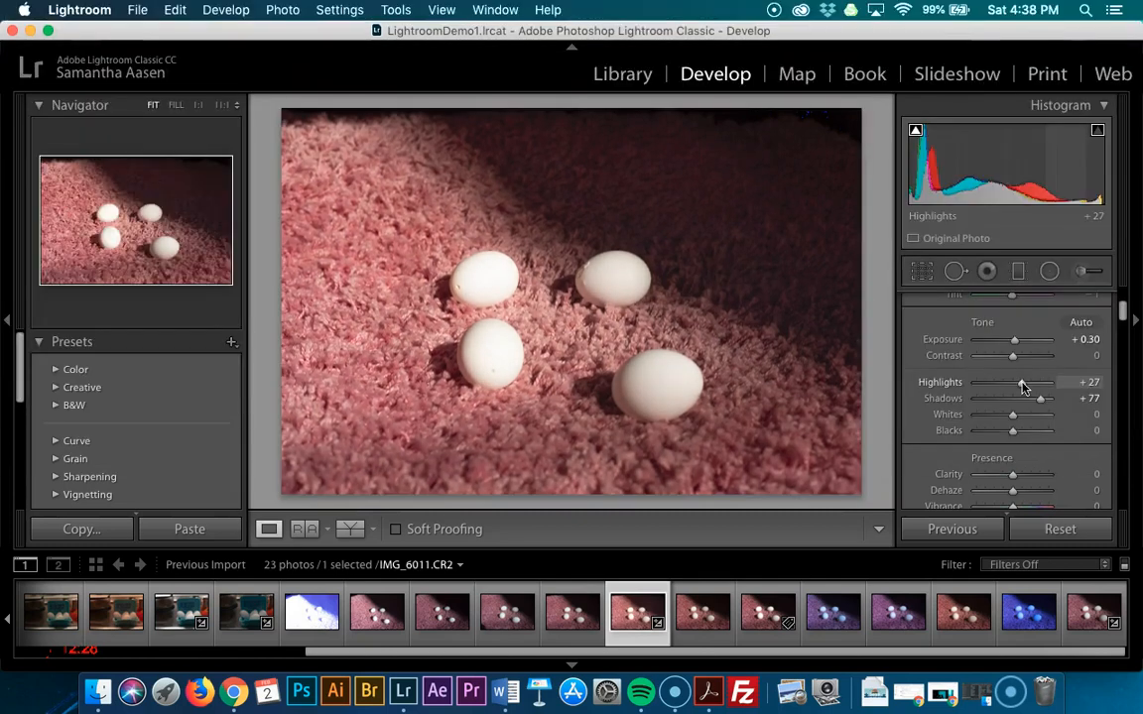
# Look over the options of the Spot Removal, Red Eye Correction, Graduated Filter, Adjustment Brush and Crop & Straighten tools
pyautogui.scroll(-6, 942, 405)
pyautogui.scroll(-15, 942, 407)
pyautogui.scroll(14, 943, 407)
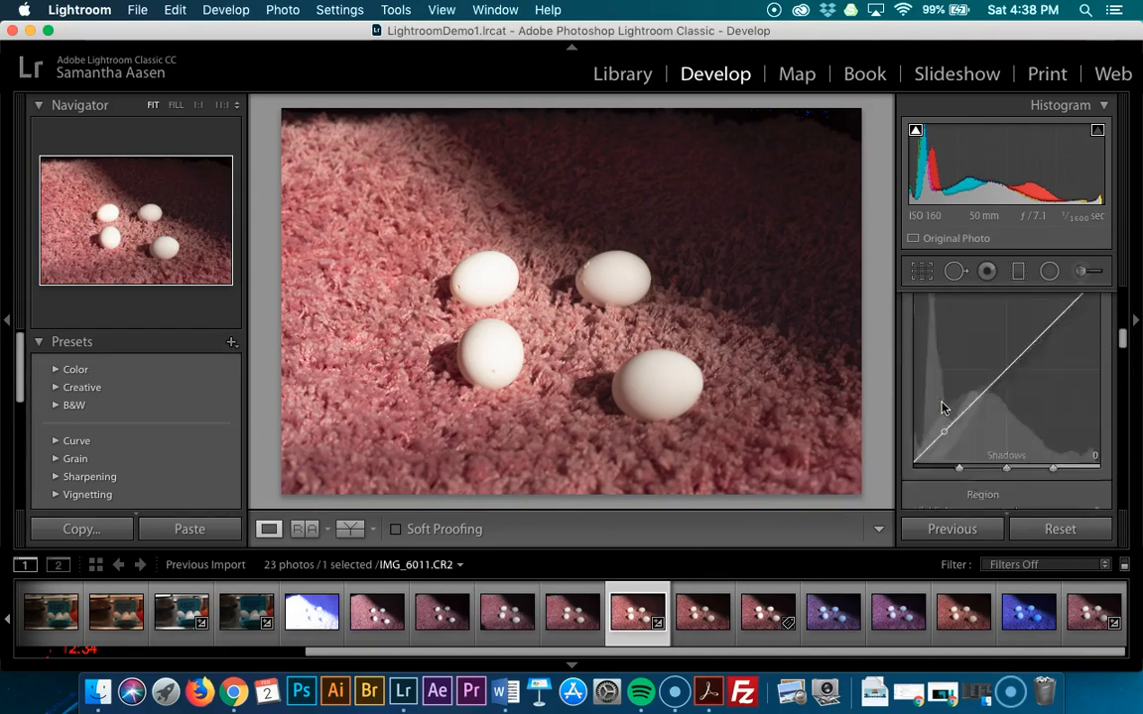
pyautogui.scroll(6, 942, 406)
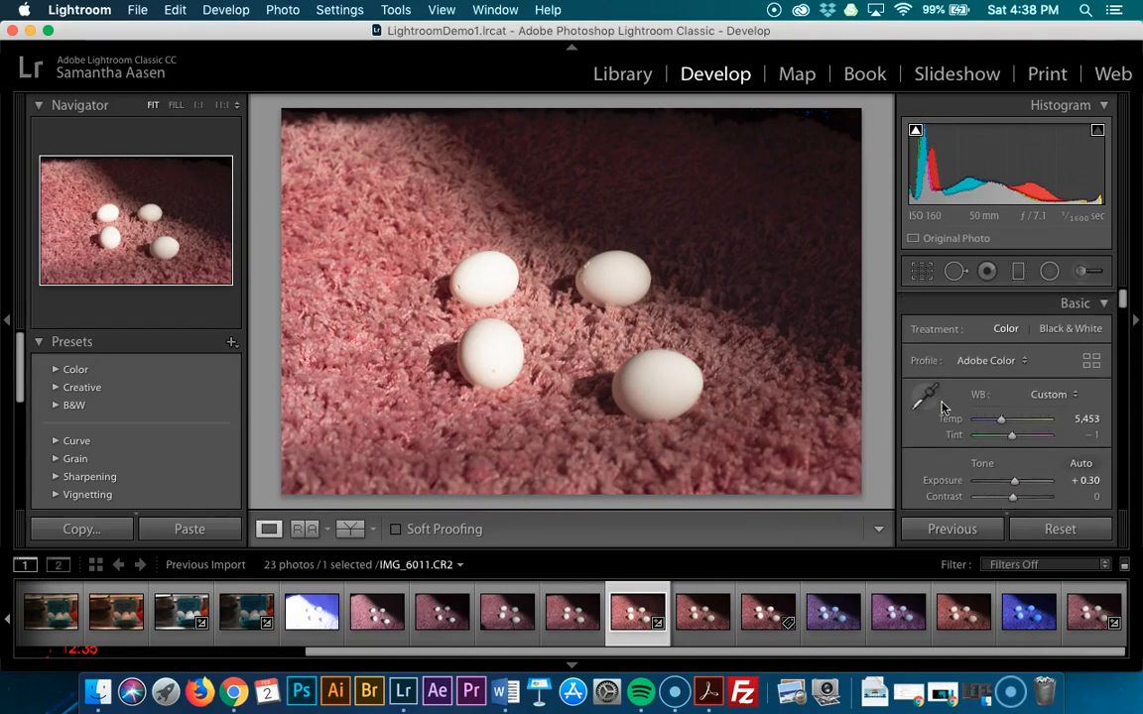
pyautogui.click(956, 274)
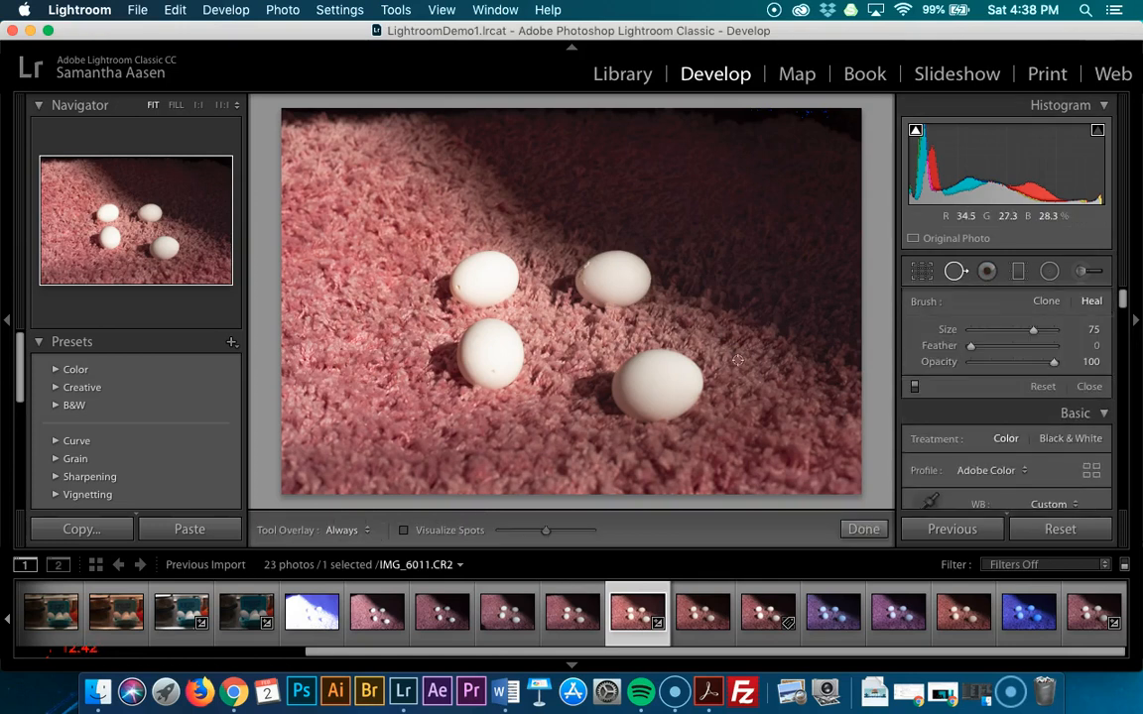
pyautogui.click(987, 274)
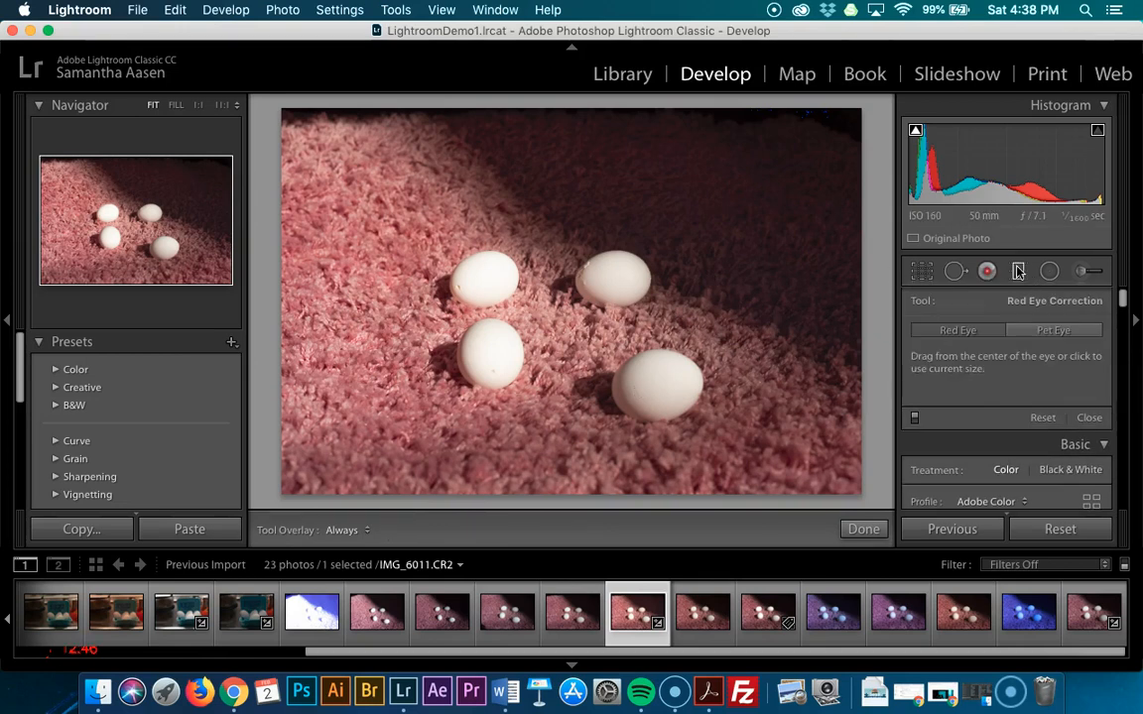
pyautogui.click(1019, 274)
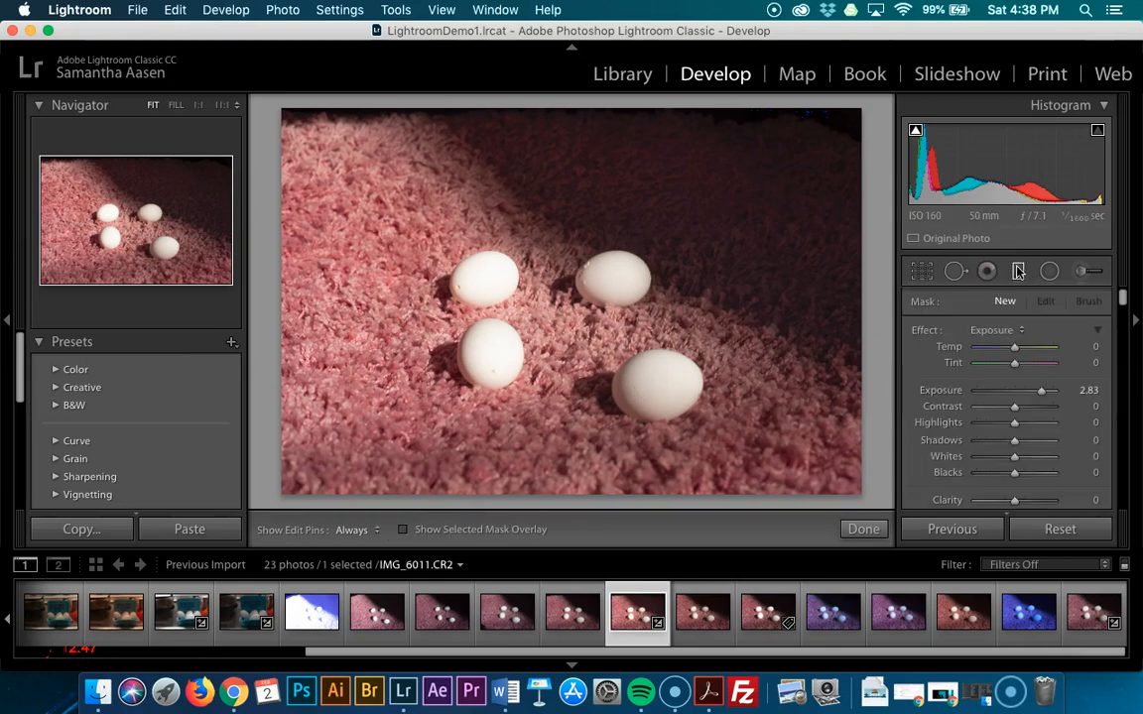
pyautogui.click(1090, 275)
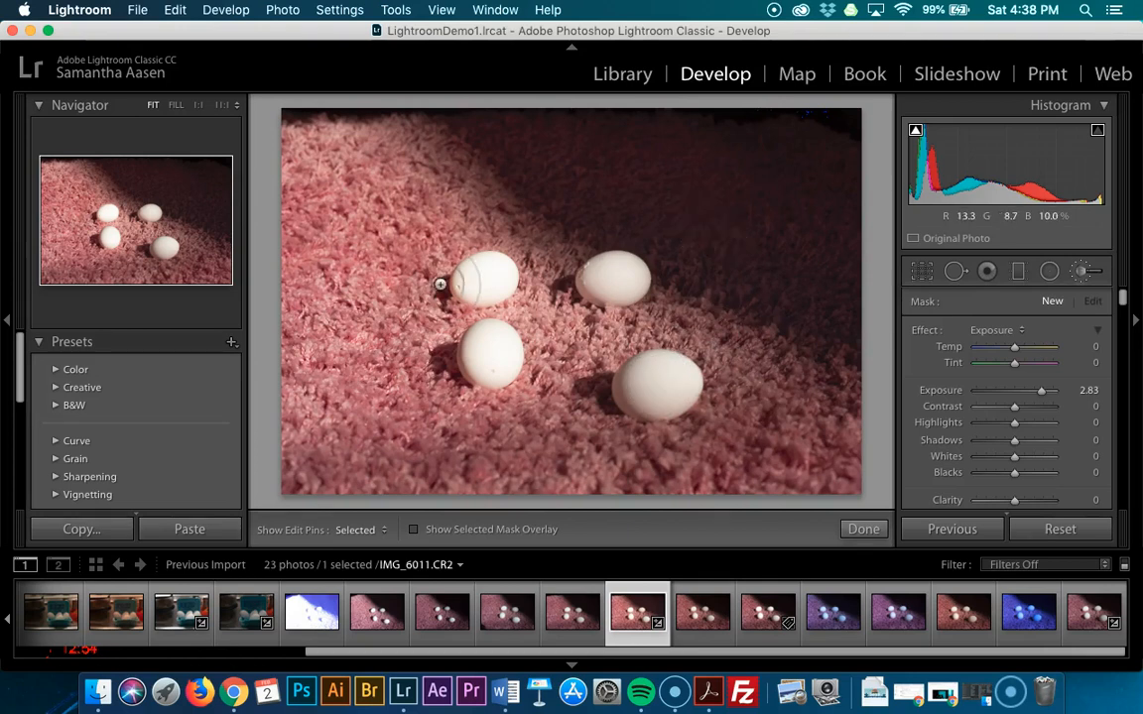
pyautogui.click(924, 275)
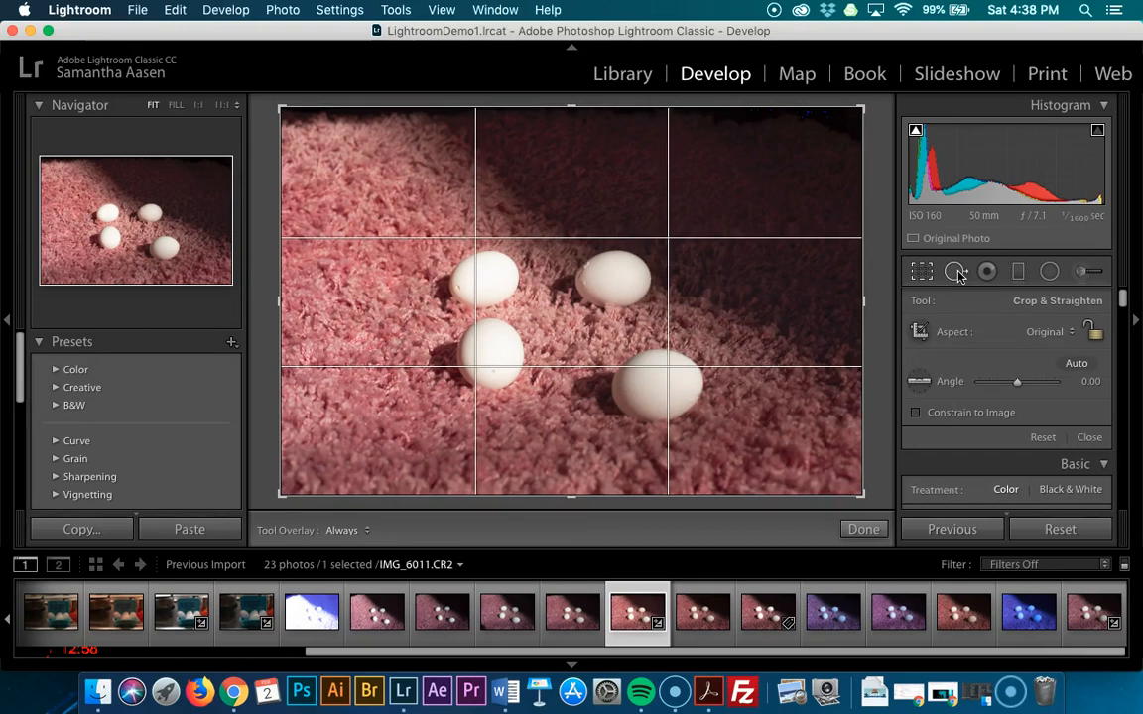
pyautogui.click(921, 275)
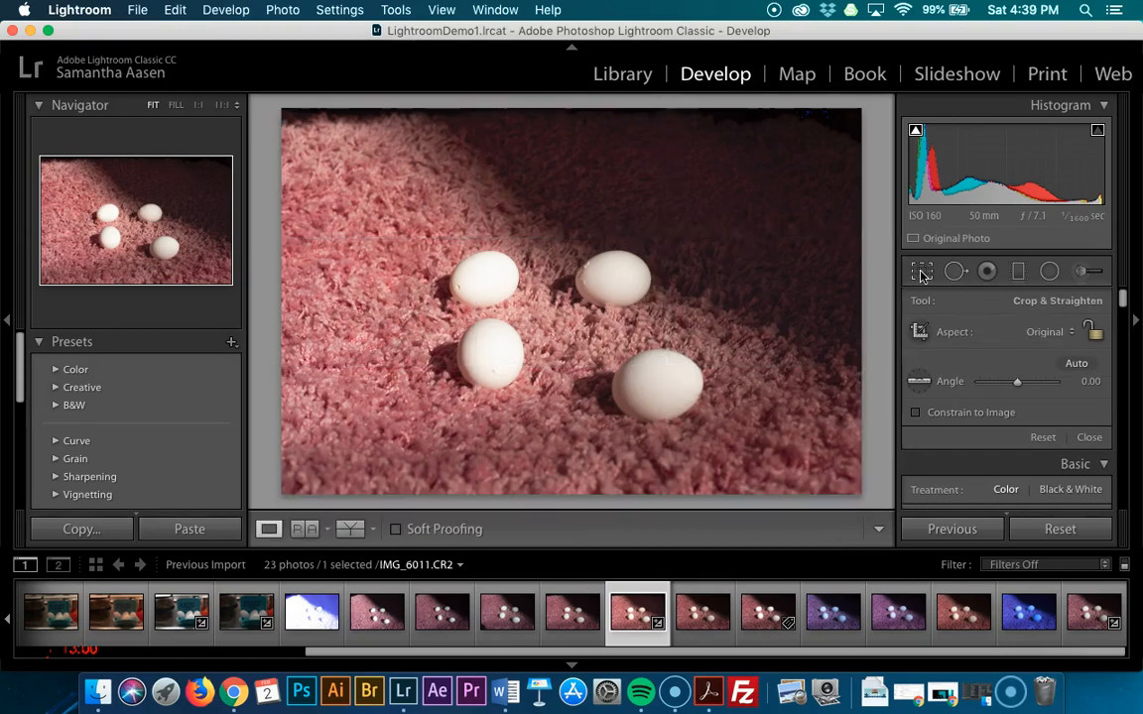
pyautogui.click(954, 274)
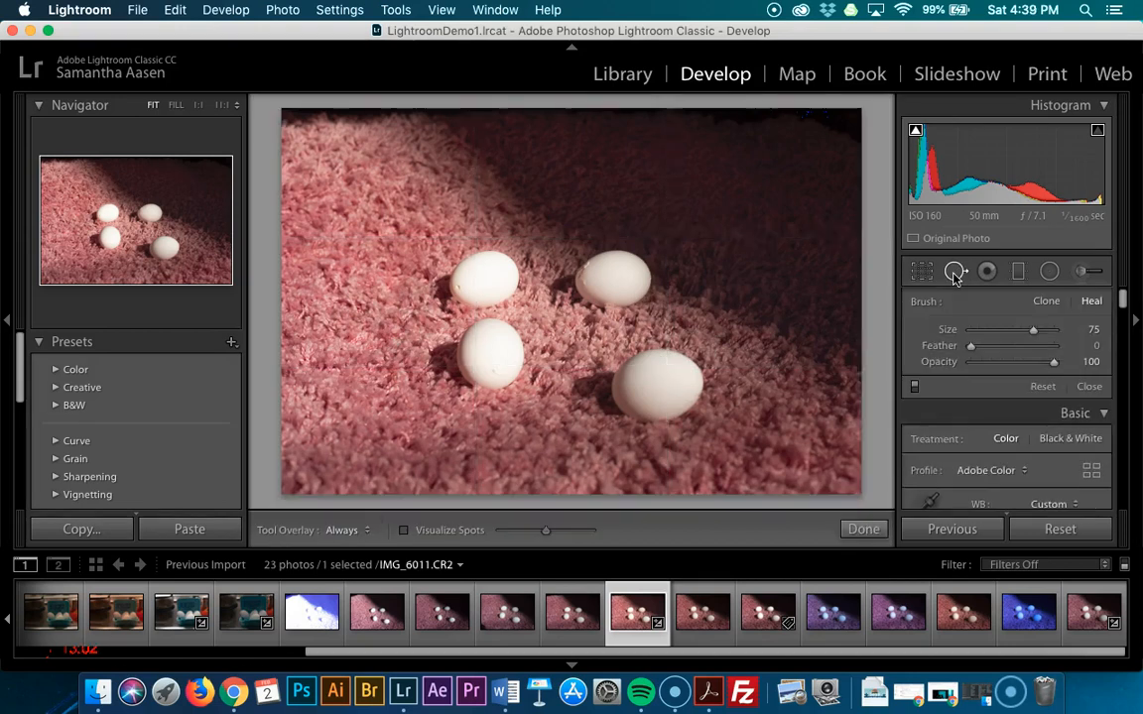
pyautogui.click(954, 274)
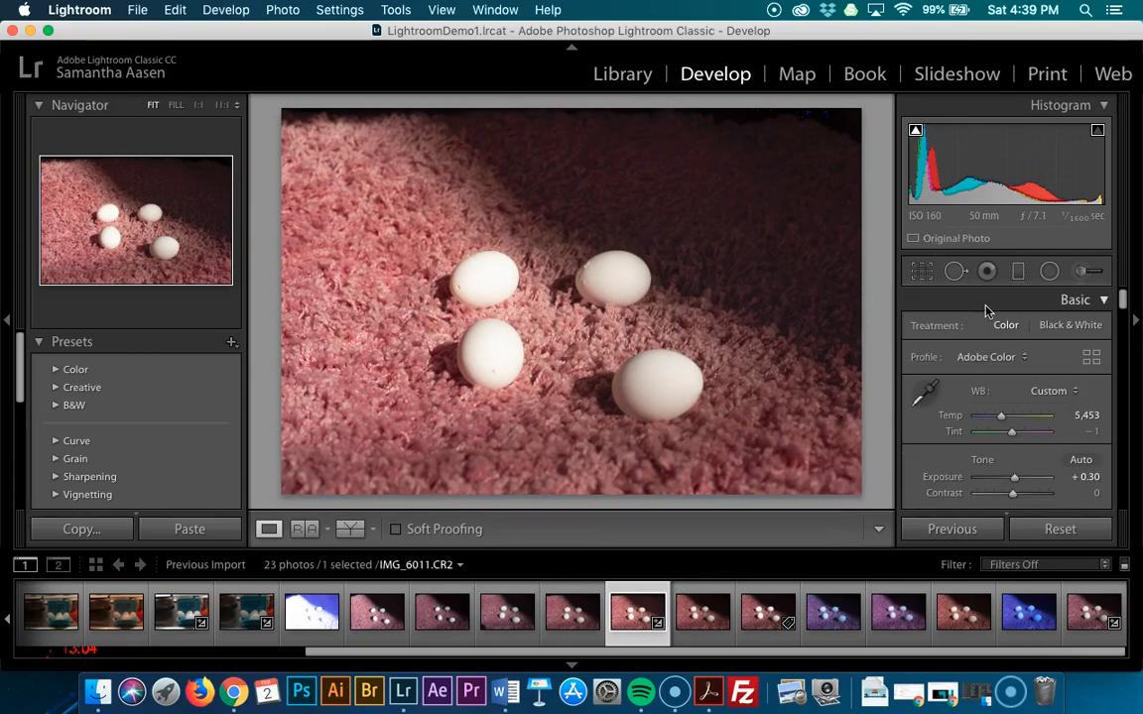
# Review the Basic settings and the individual color range adjustments for IMG_6011.CR2
pyautogui.scroll(-10, 1008, 375)
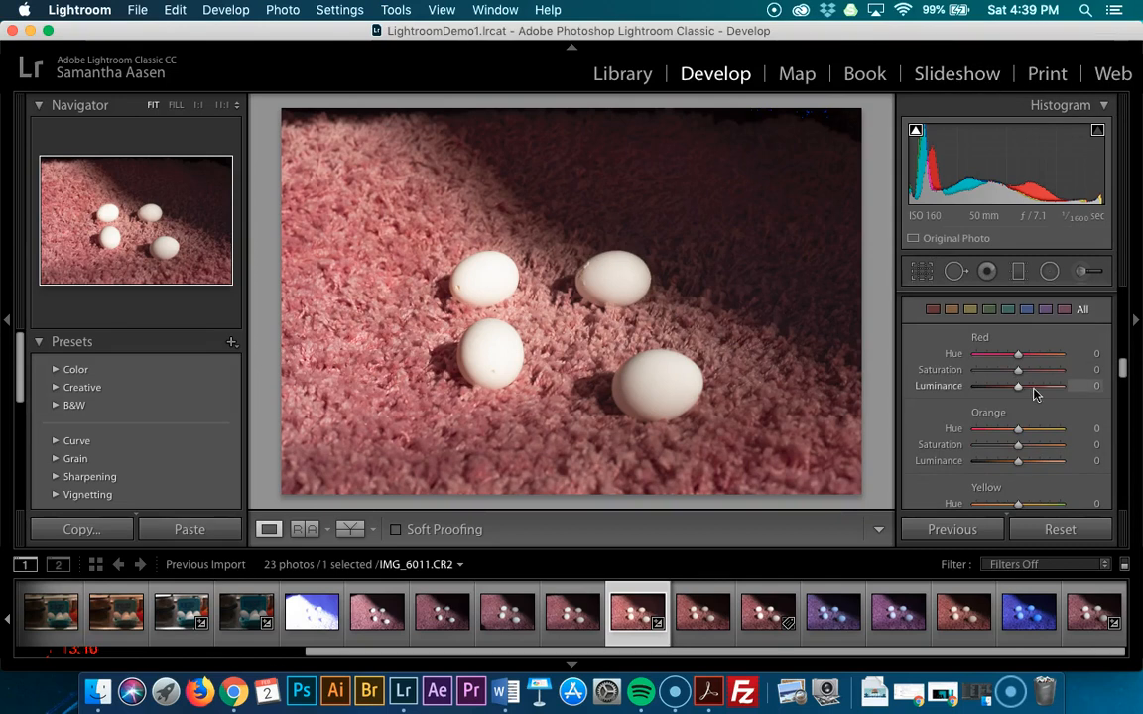
pyautogui.scroll(8, 984, 387)
pyautogui.scroll(3, 984, 387)
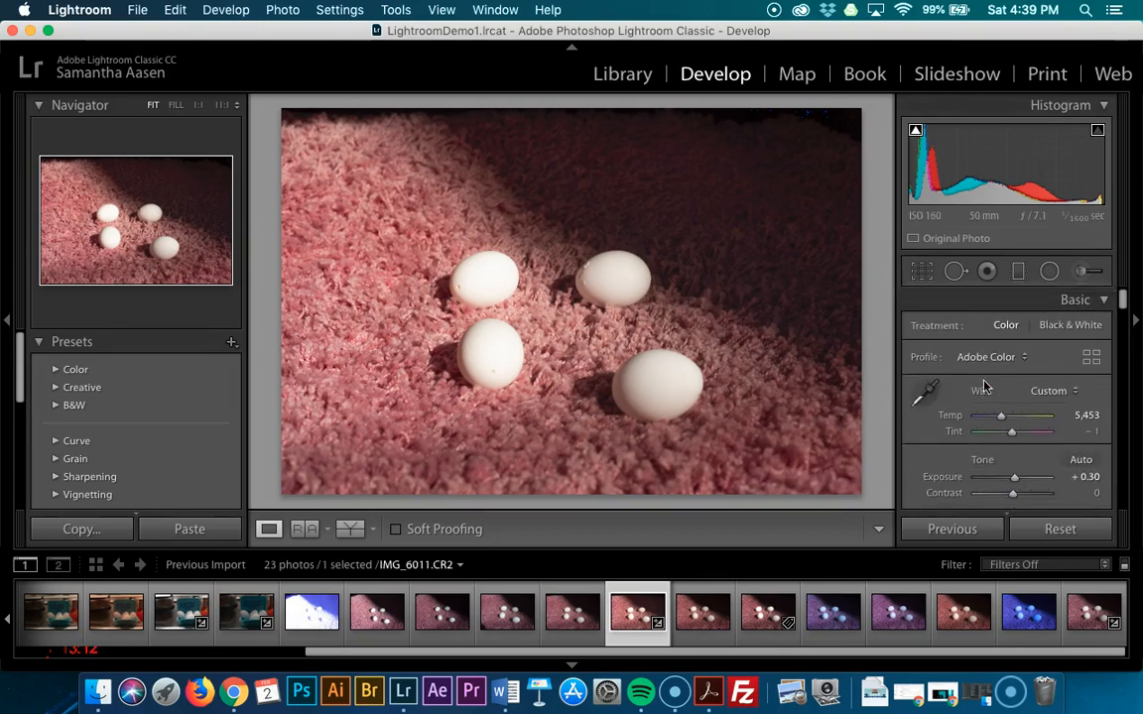
pyautogui.scroll(-8, 984, 386)
pyautogui.scroll(-10, 984, 386)
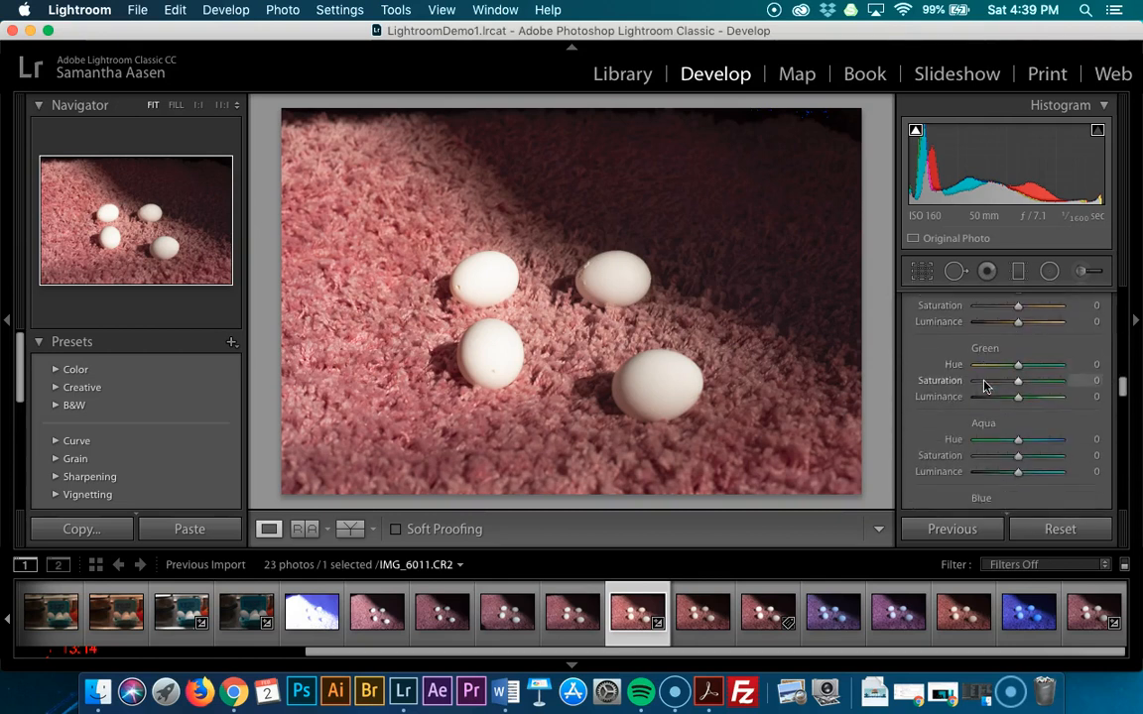
pyautogui.scroll(15, 984, 387)
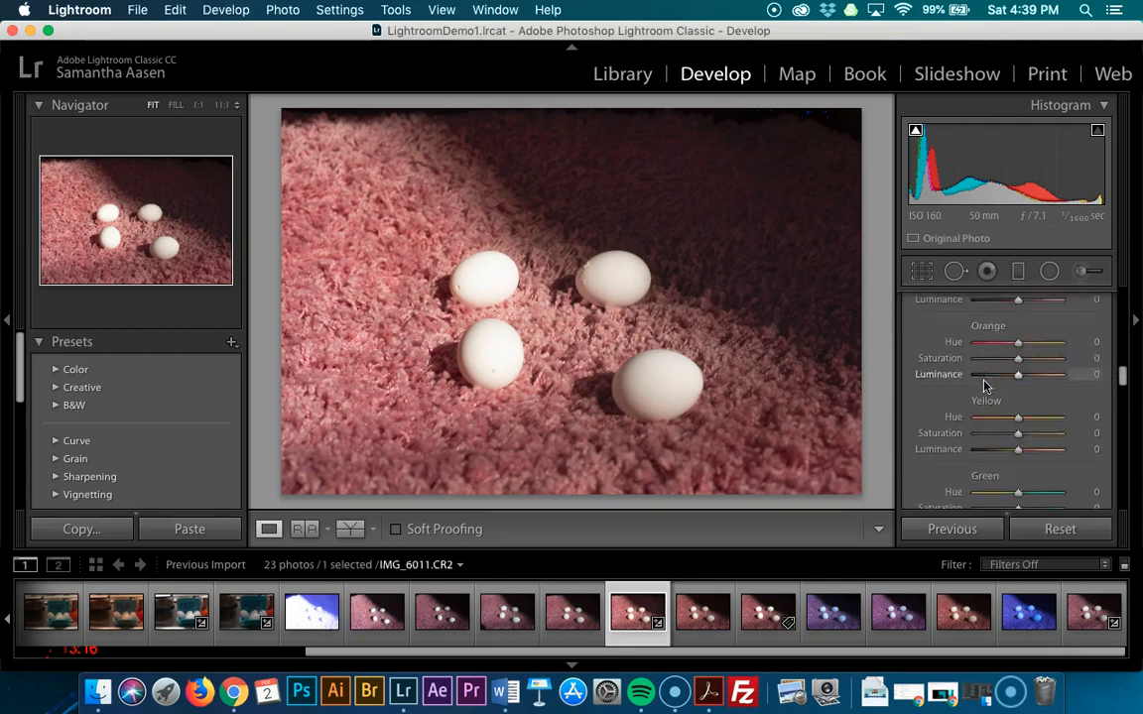
# Try the previous photo's settings on IMG_6011.CR2, undo them, and reset all of the photo's adjustments
pyautogui.click(971, 539)
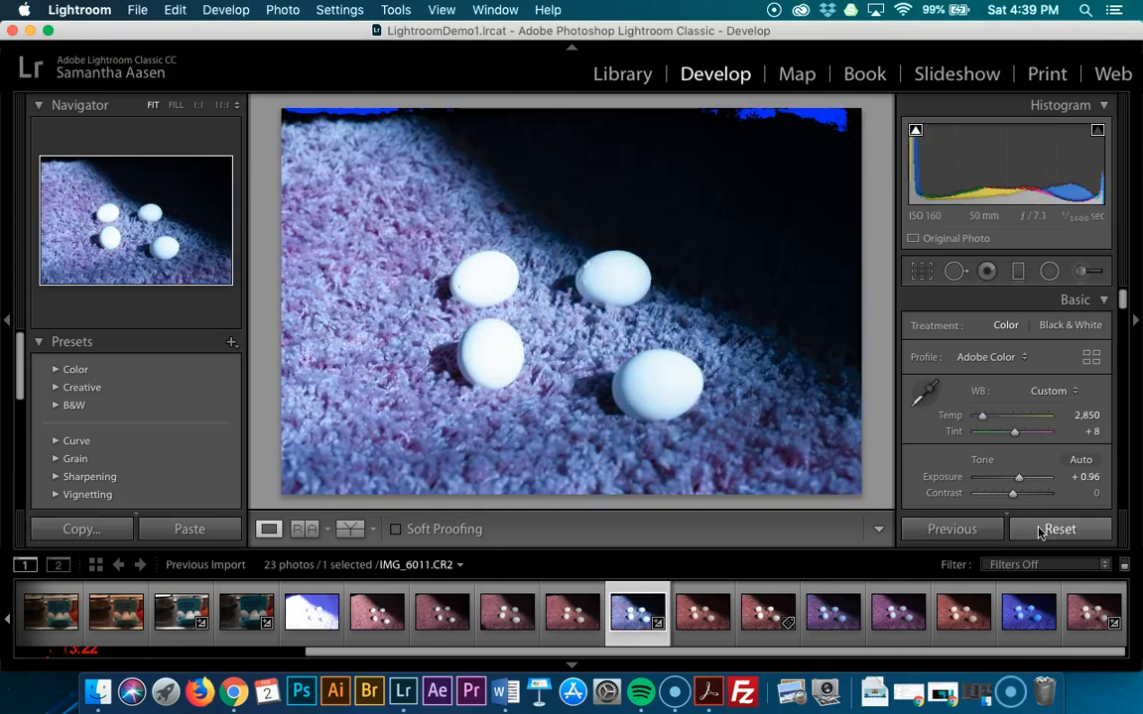
pyautogui.press('super+z')
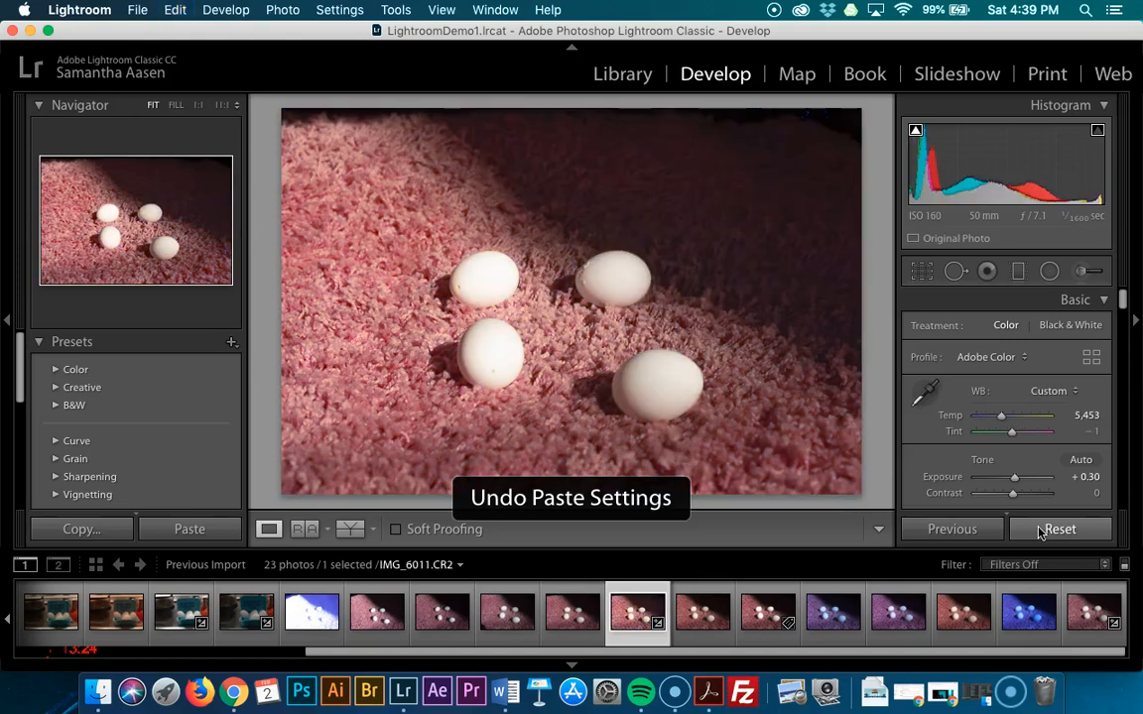
pyautogui.click(1054, 529)
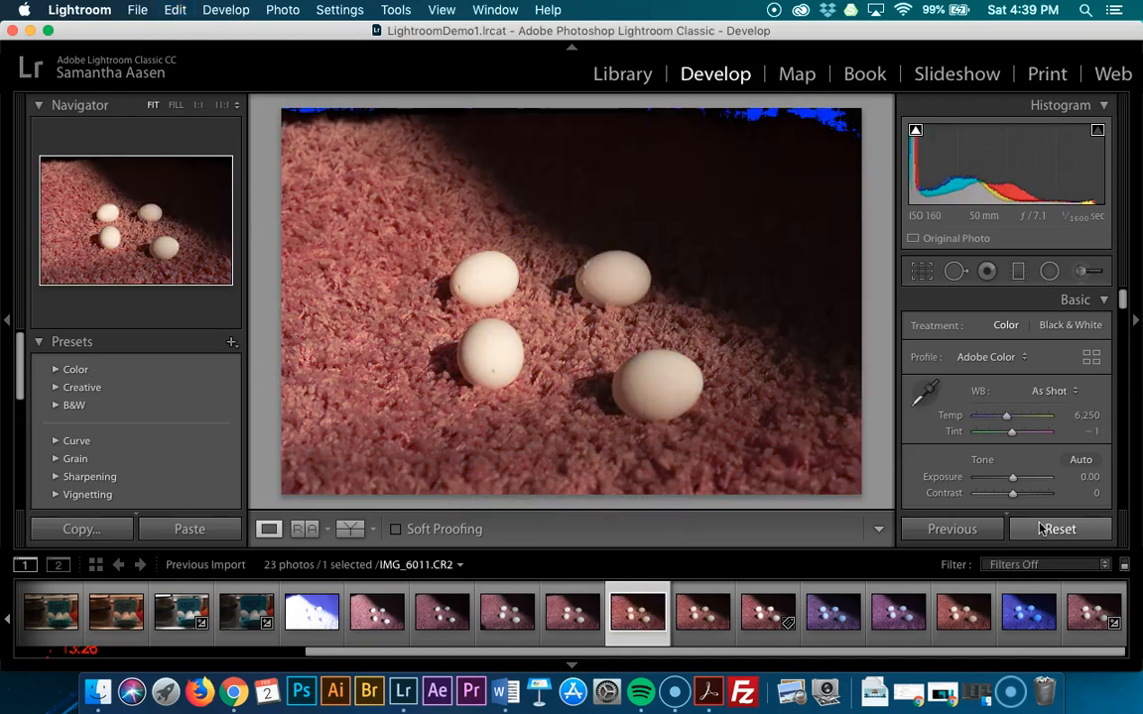
# Undo the last reset of IMG_6011.CR2's adjustments
pyautogui.press('super+z')
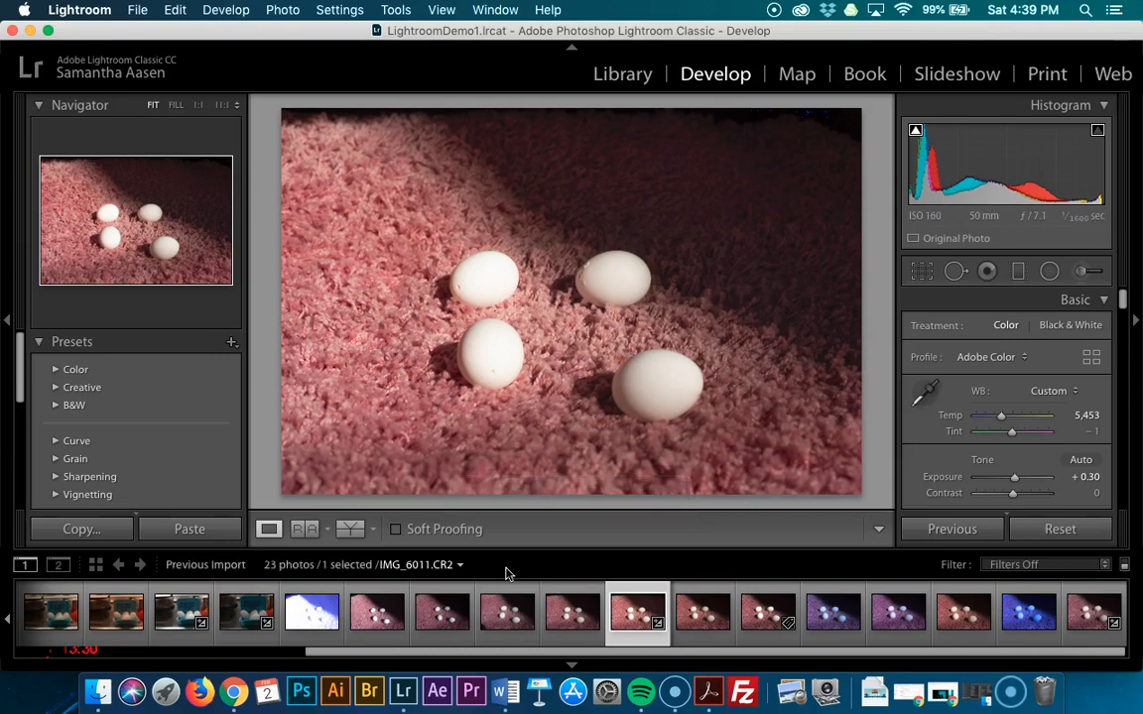
pyautogui.scroll(5, 298, 612)
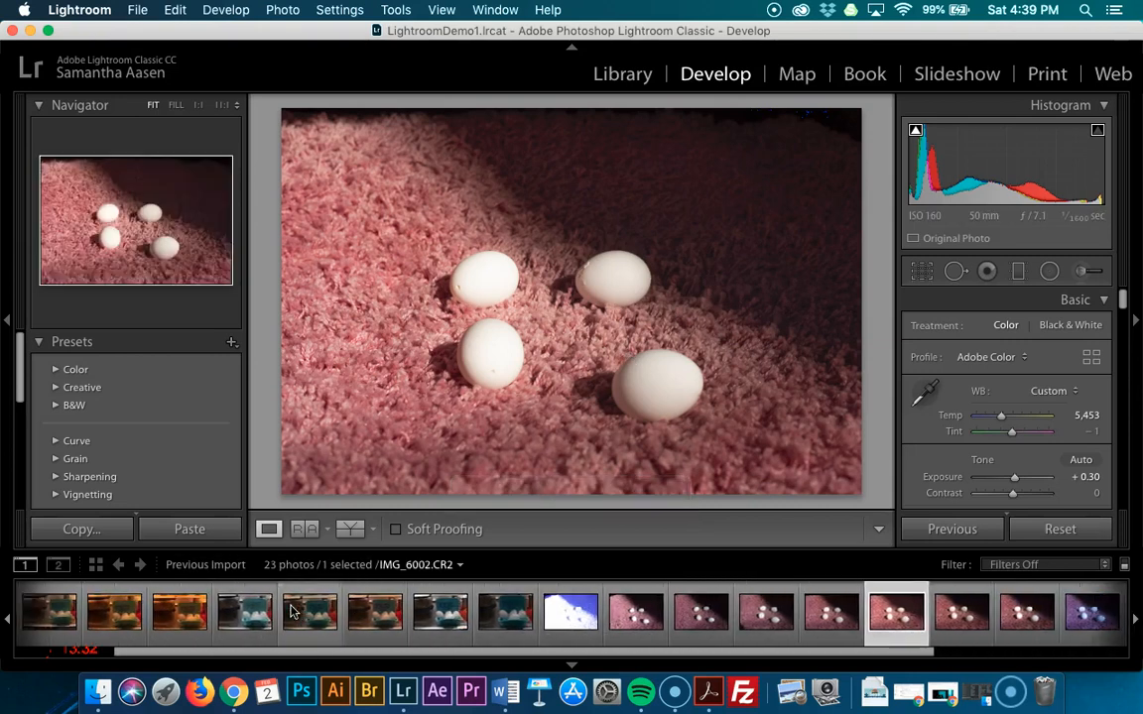
pyautogui.scroll(-3, 293, 613)
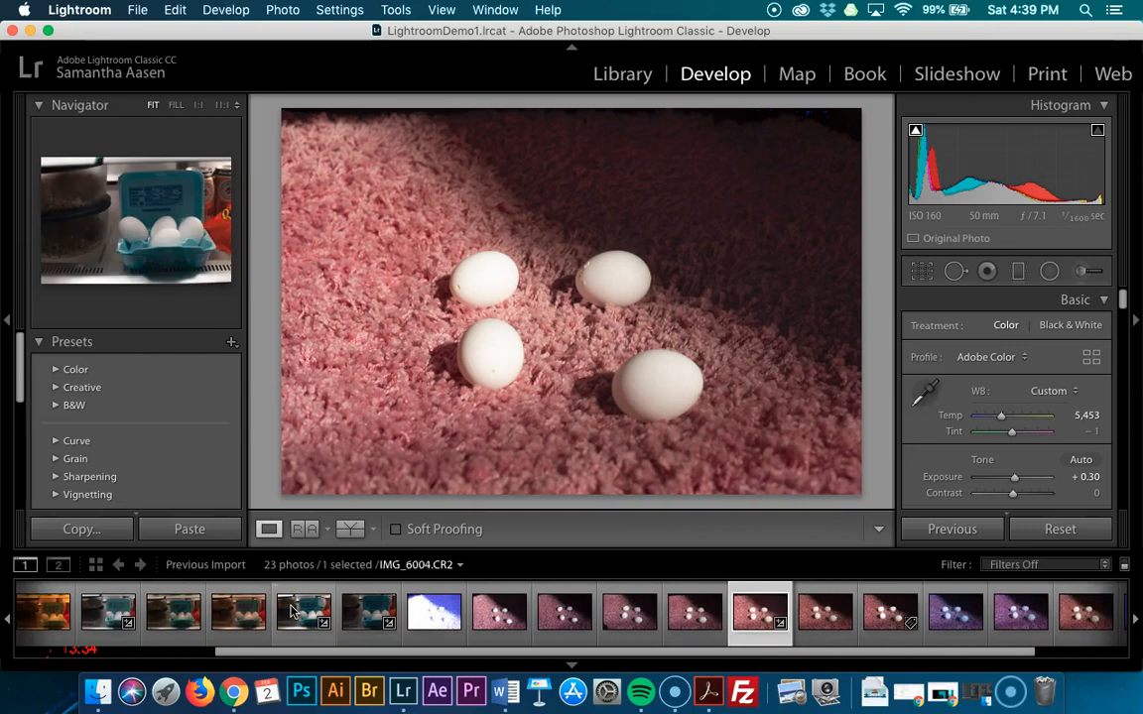
pyautogui.scroll(2, 294, 612)
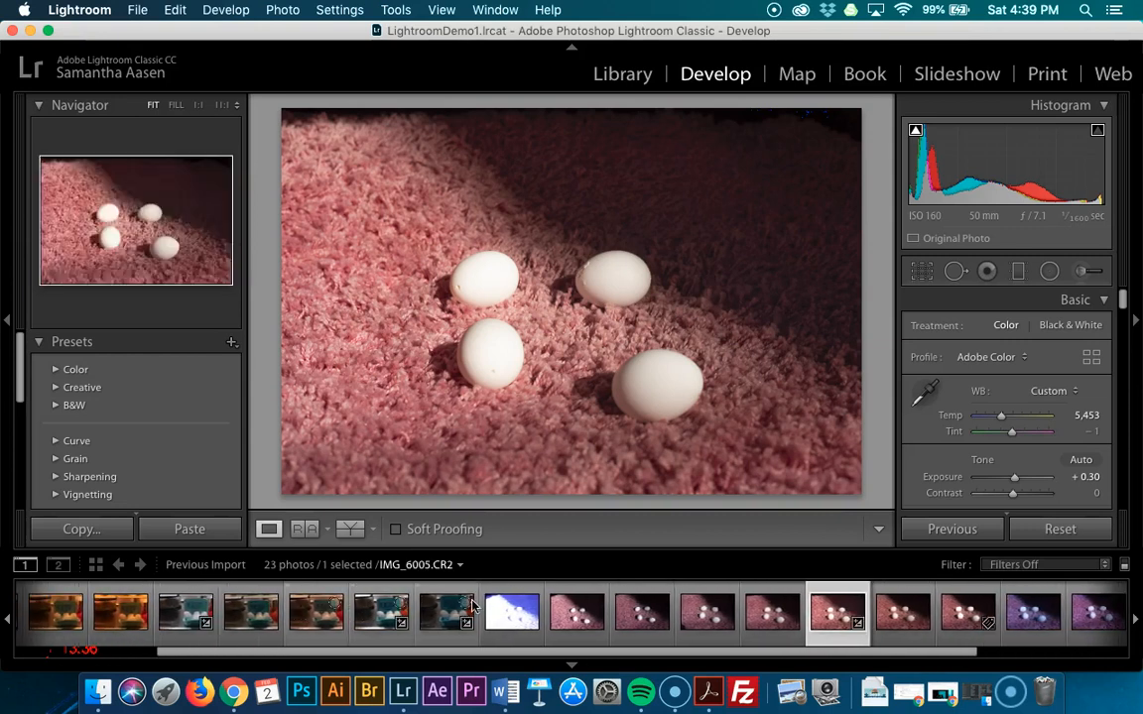
# Look at the edited egg carton photos IMG_6004.CR2 and IMG_6001.CR2, and flag IMG_6001.CR2 as a pick
pyautogui.click(373, 625)
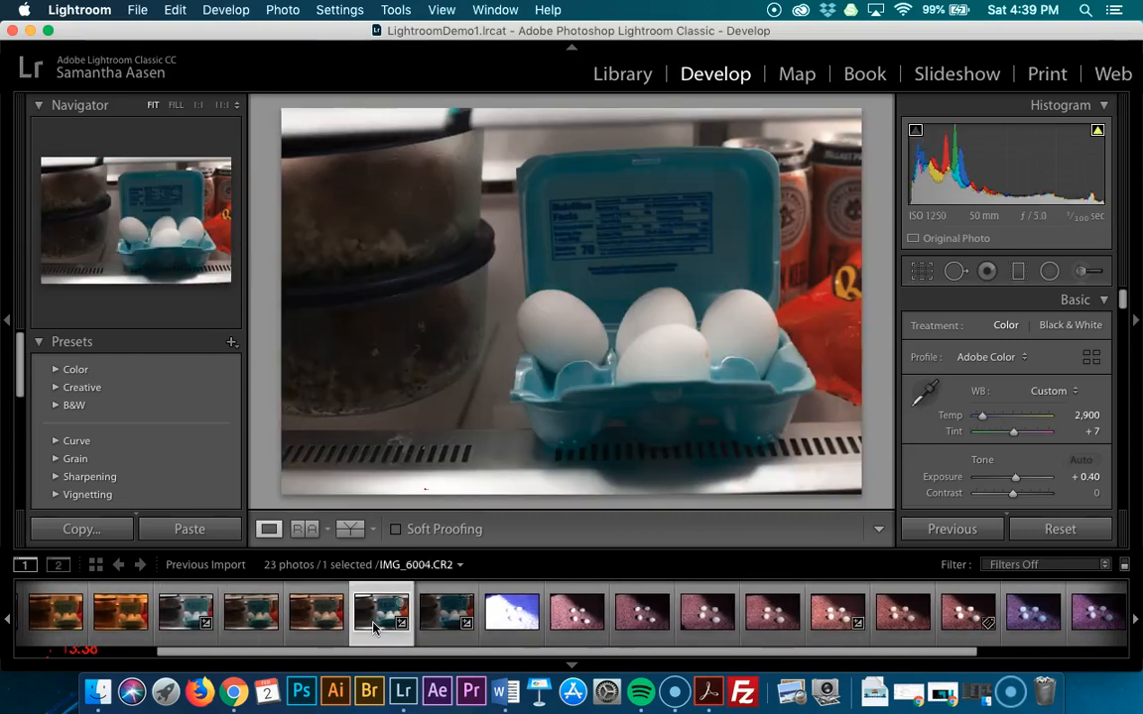
pyautogui.click(189, 625)
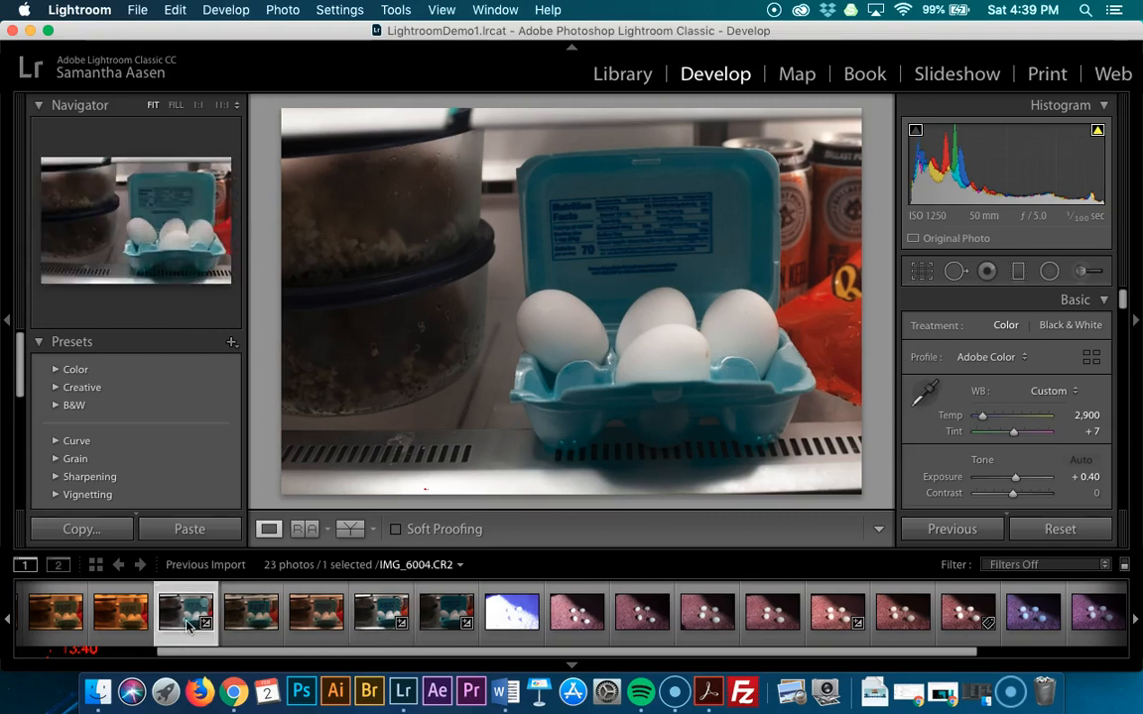
pyautogui.scroll(2, 446, 622)
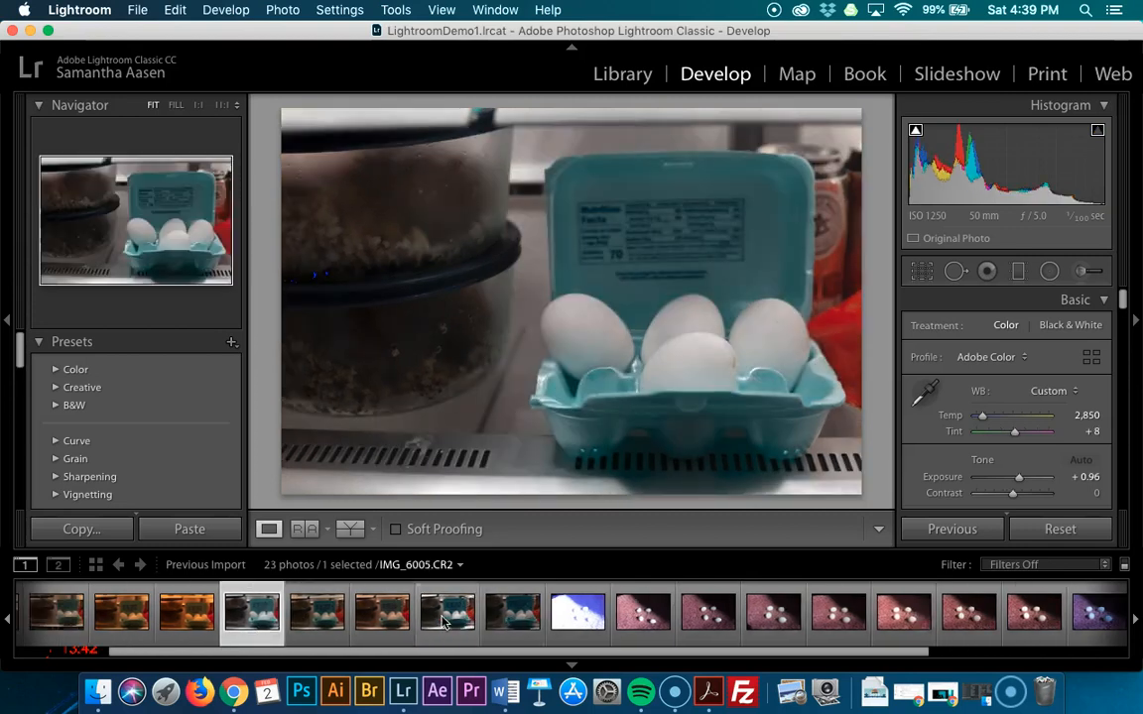
pyautogui.click(283, 9)
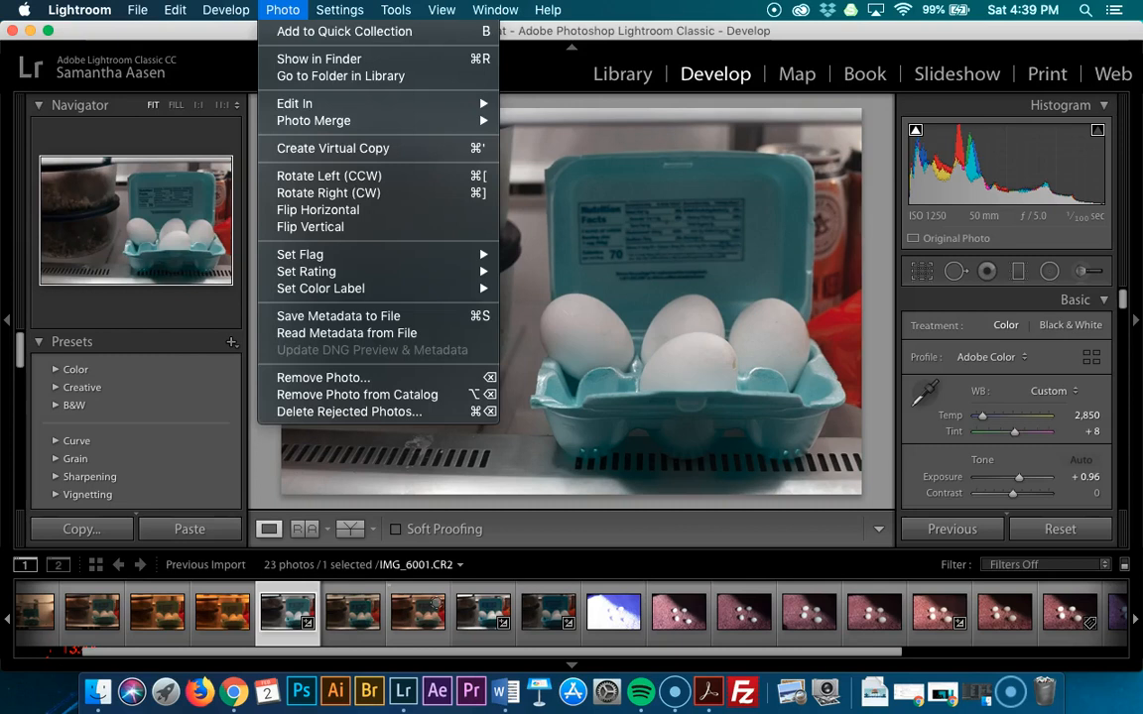
pyautogui.moveTo(339, 10)
pyautogui.moveTo(282, 9)
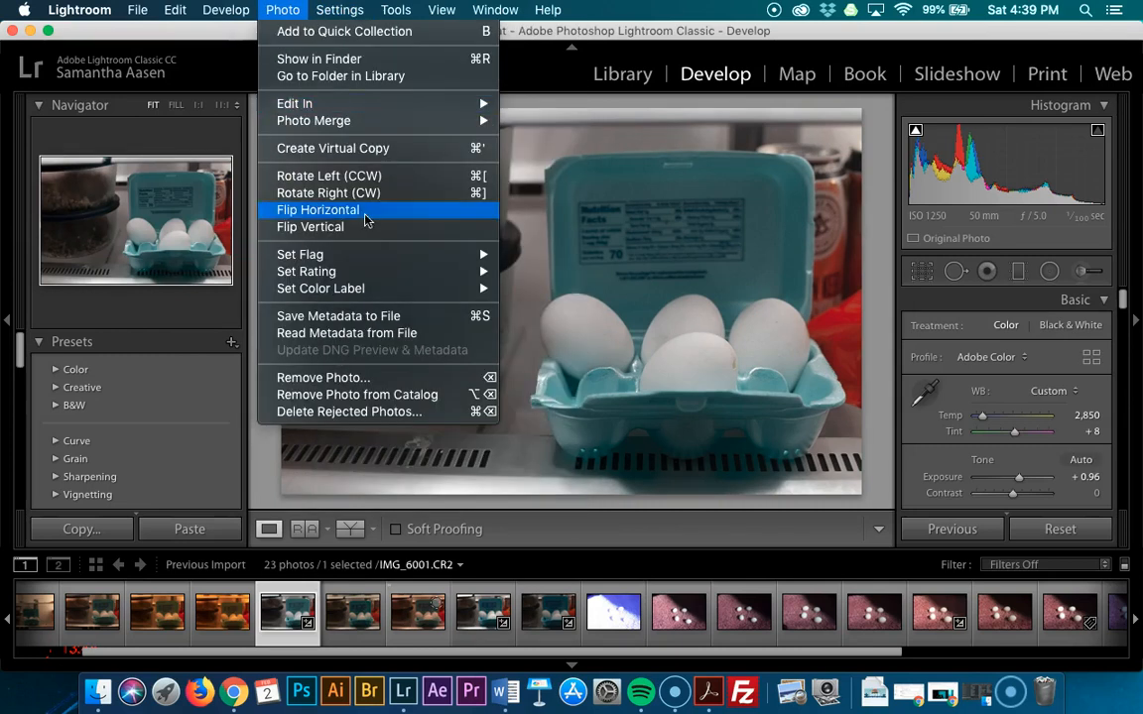
pyautogui.moveTo(375, 255)
pyautogui.click(536, 255)
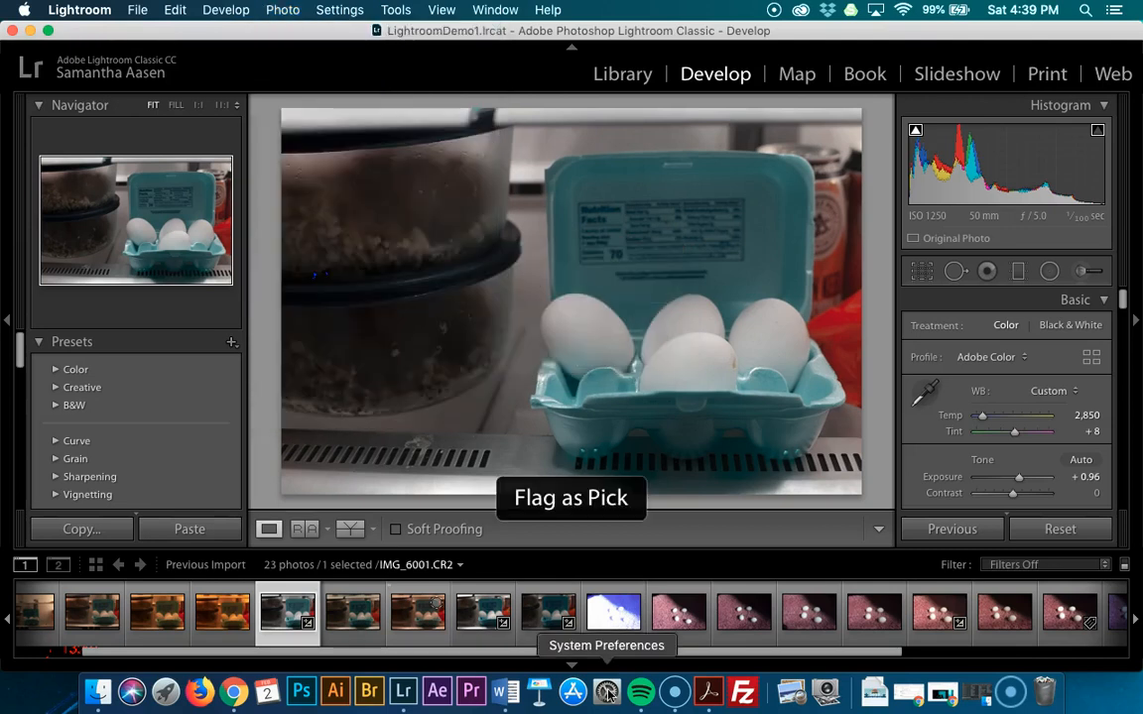
# Flag the edited pink carpet photo IMG_6011.CR2 as a pick
pyautogui.hscroll(2, 922, 620)
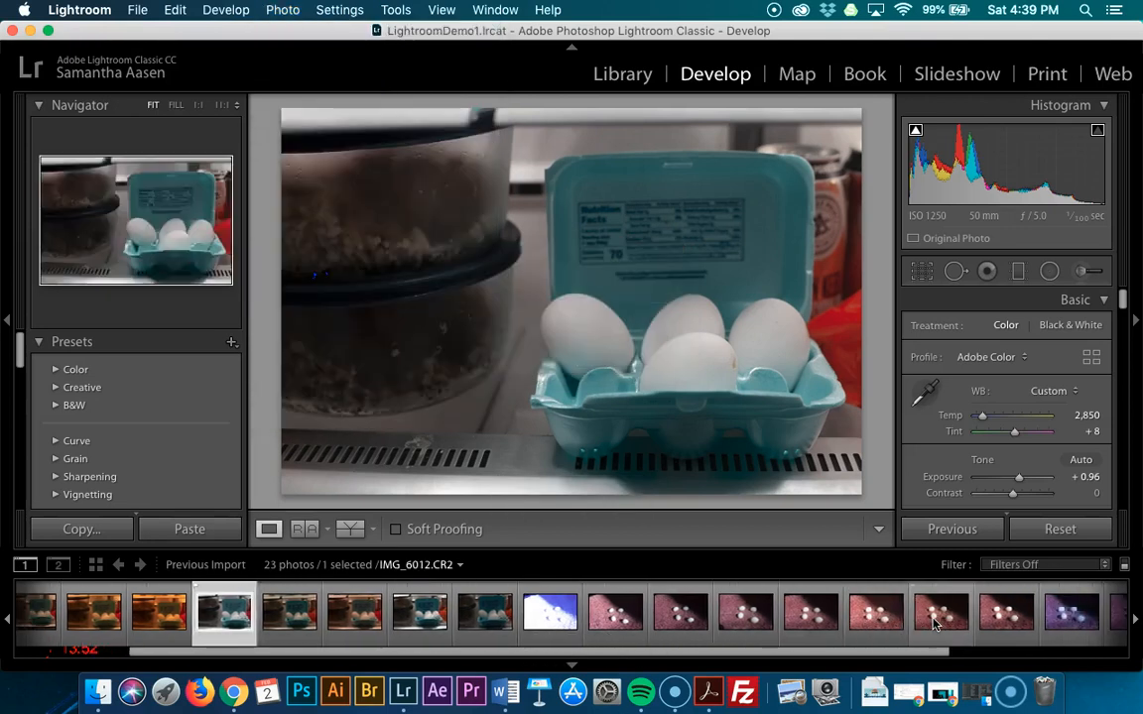
pyautogui.click(982, 620)
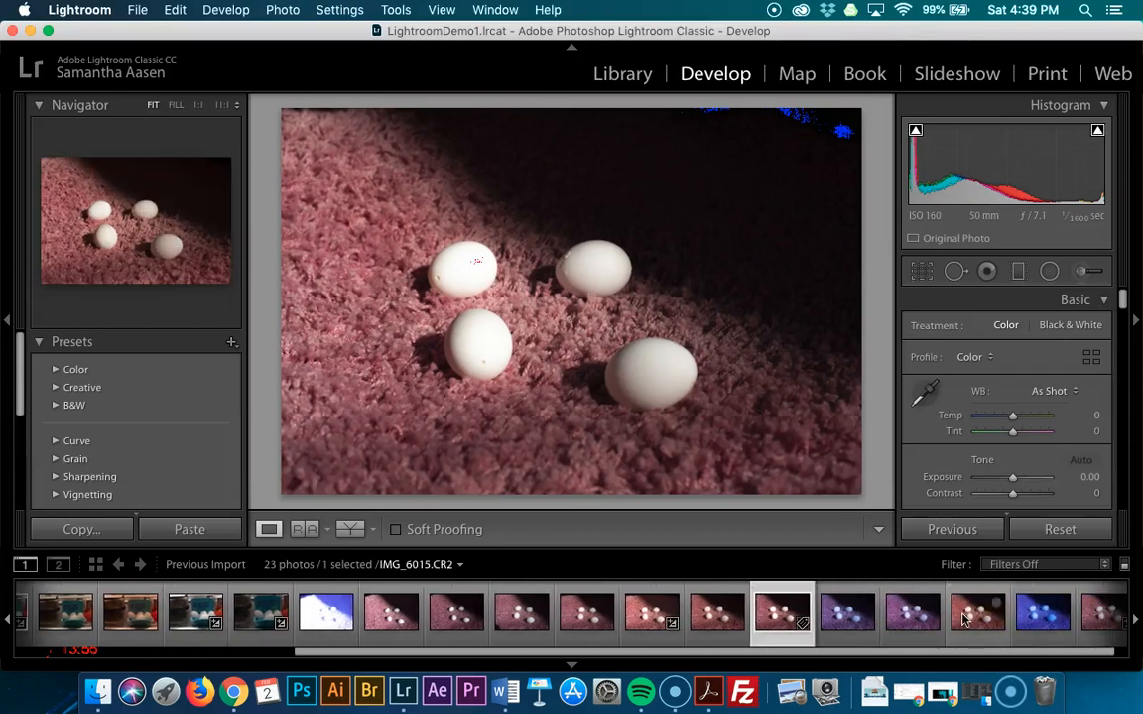
pyautogui.click(653, 637)
pyautogui.press('p')
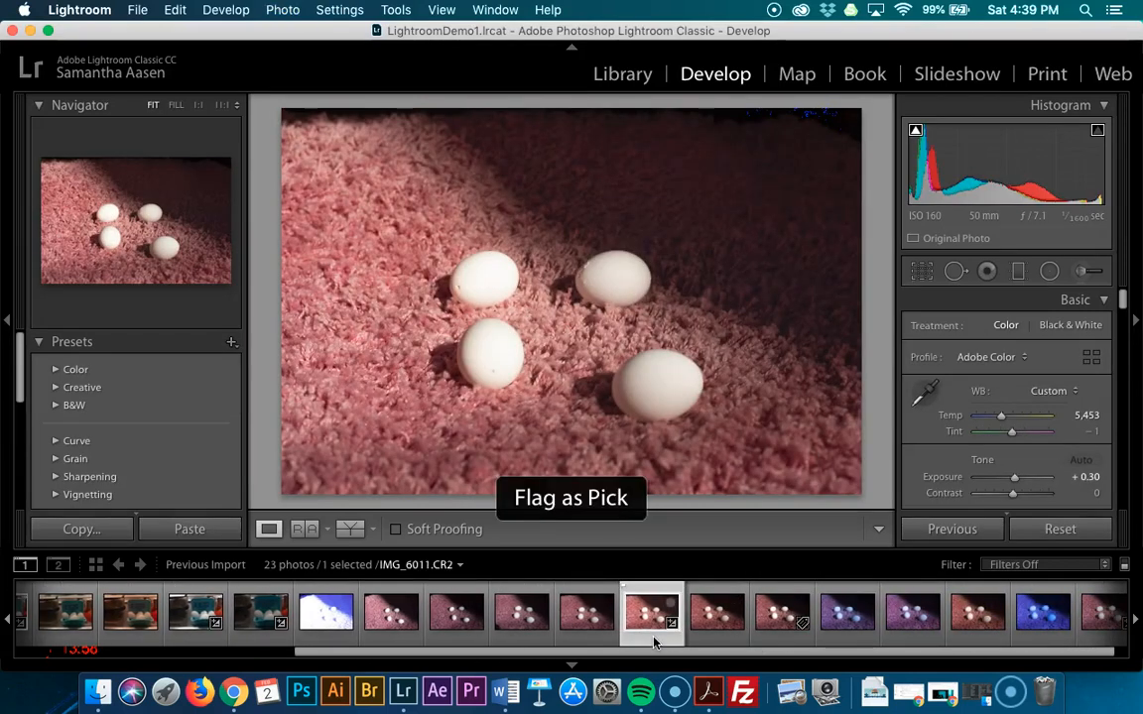
# Filter the filmstrip with the Flagged preset
pyautogui.click(1061, 565)
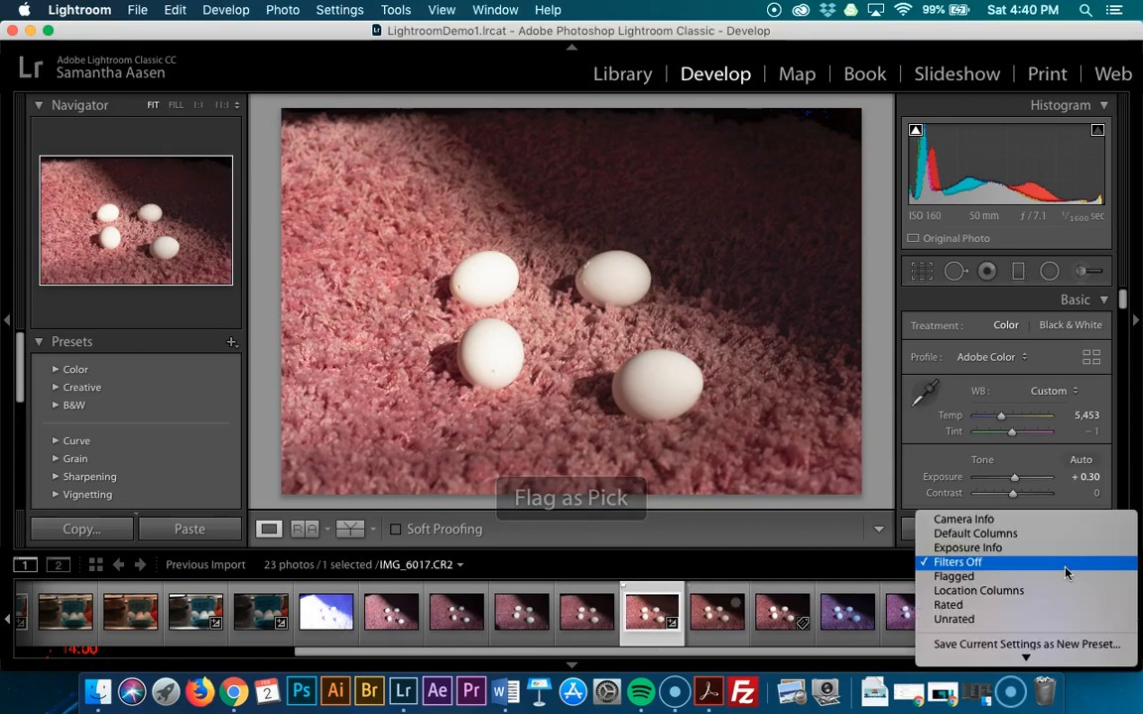
pyautogui.moveTo(1027, 657)
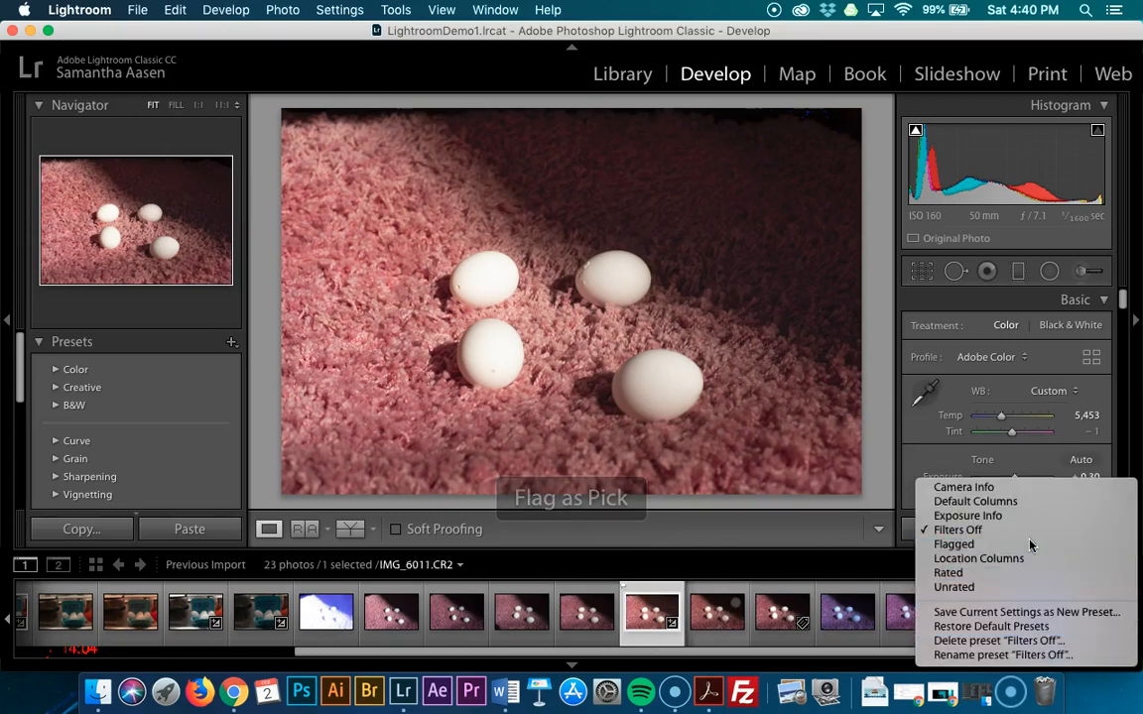
pyautogui.click(963, 544)
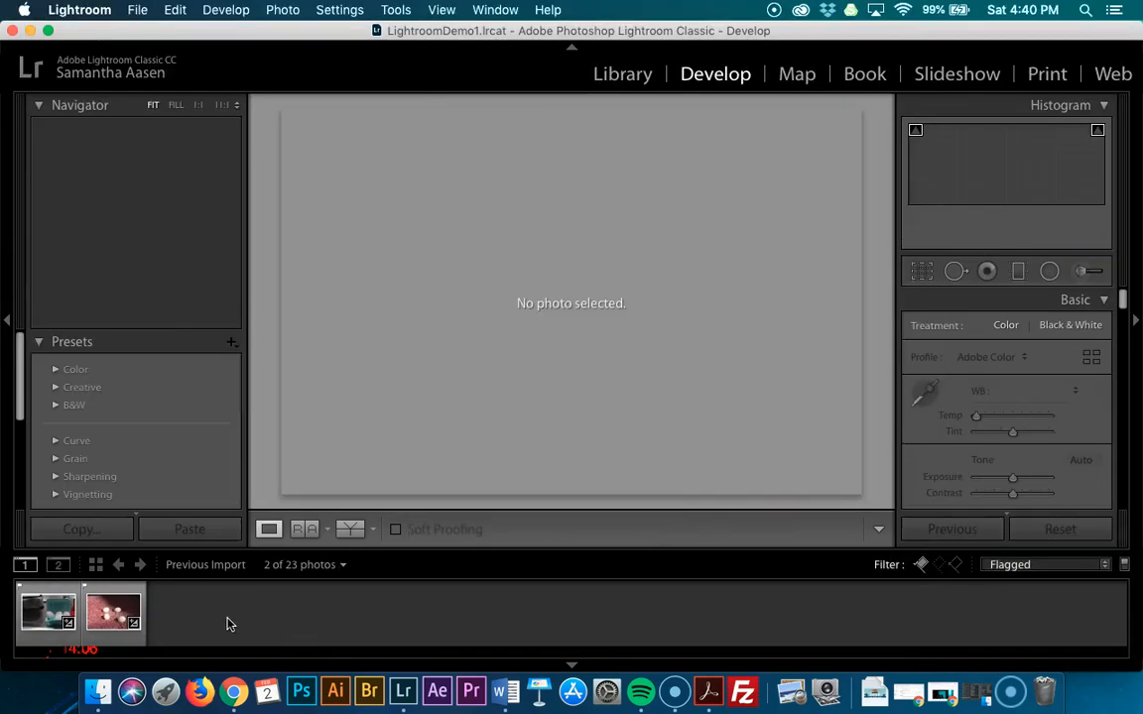
pyautogui.click(44, 617)
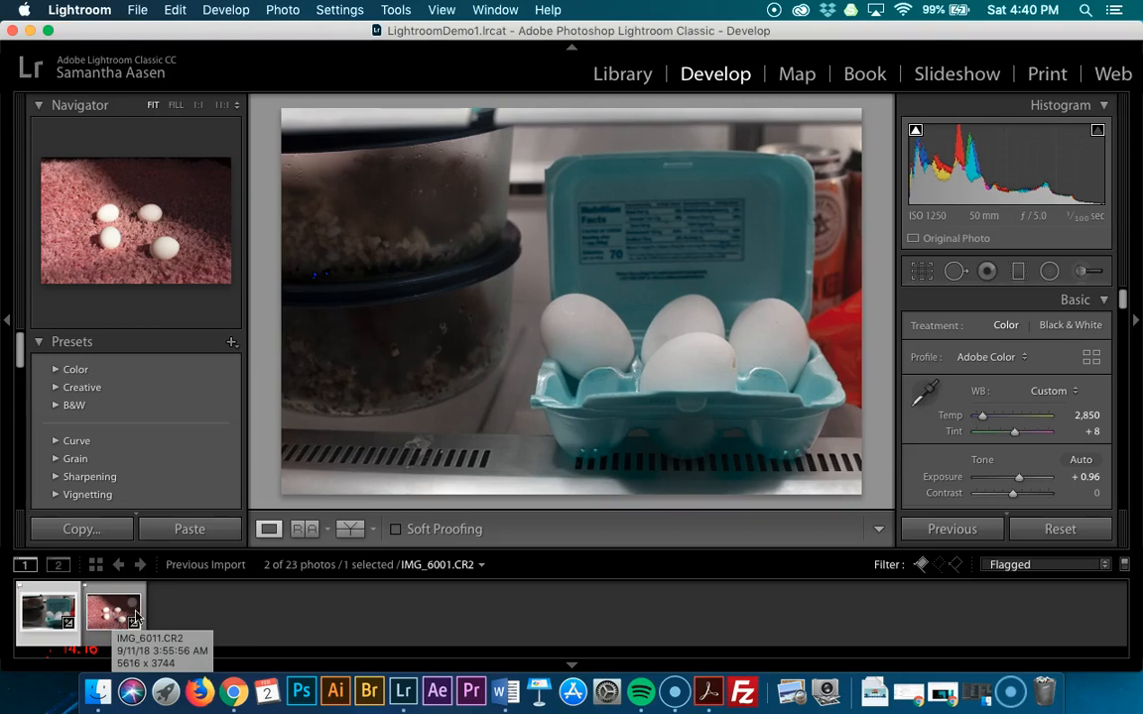
pyautogui.rightClick(112, 619)
pyautogui.click(375, 613)
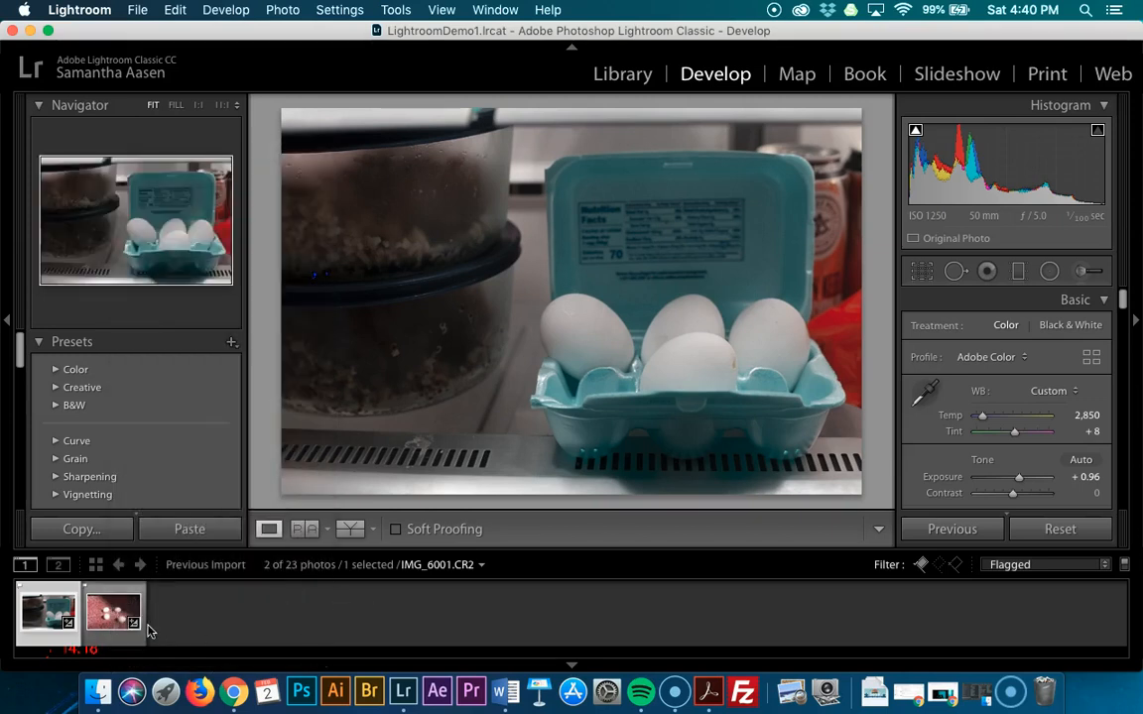
pyautogui.keyDown('super'); pyautogui.click(115, 616); pyautogui.keyUp('super')
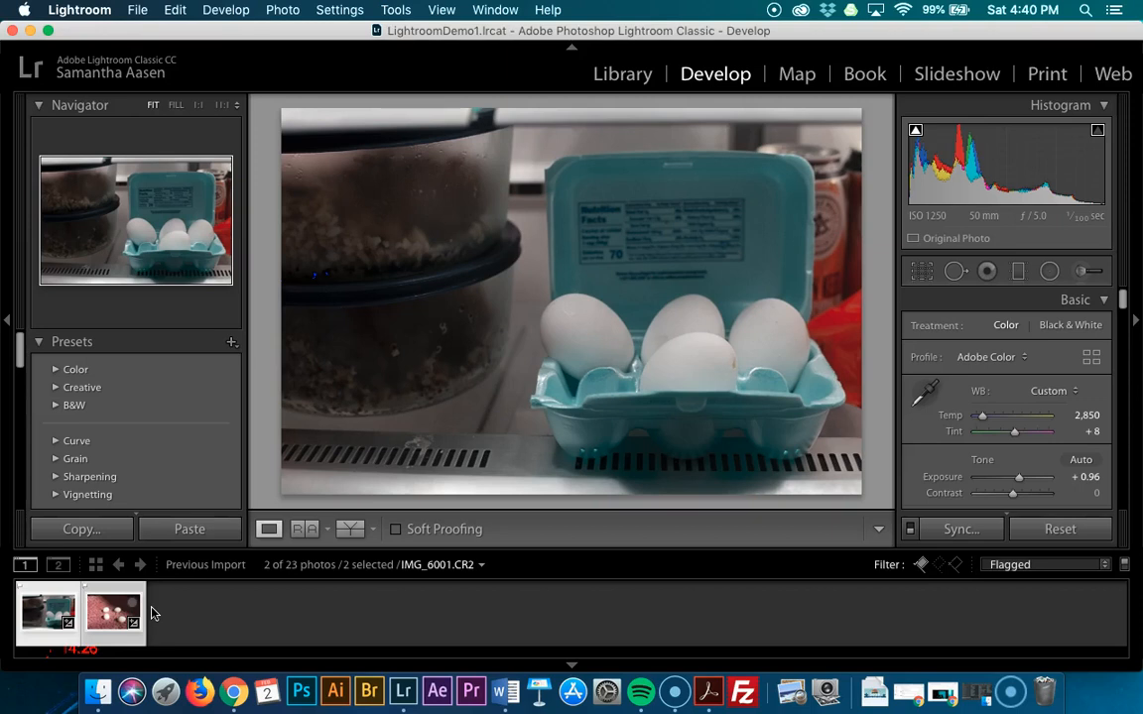
pyautogui.click(22, 651)
pyautogui.click(191, 613)
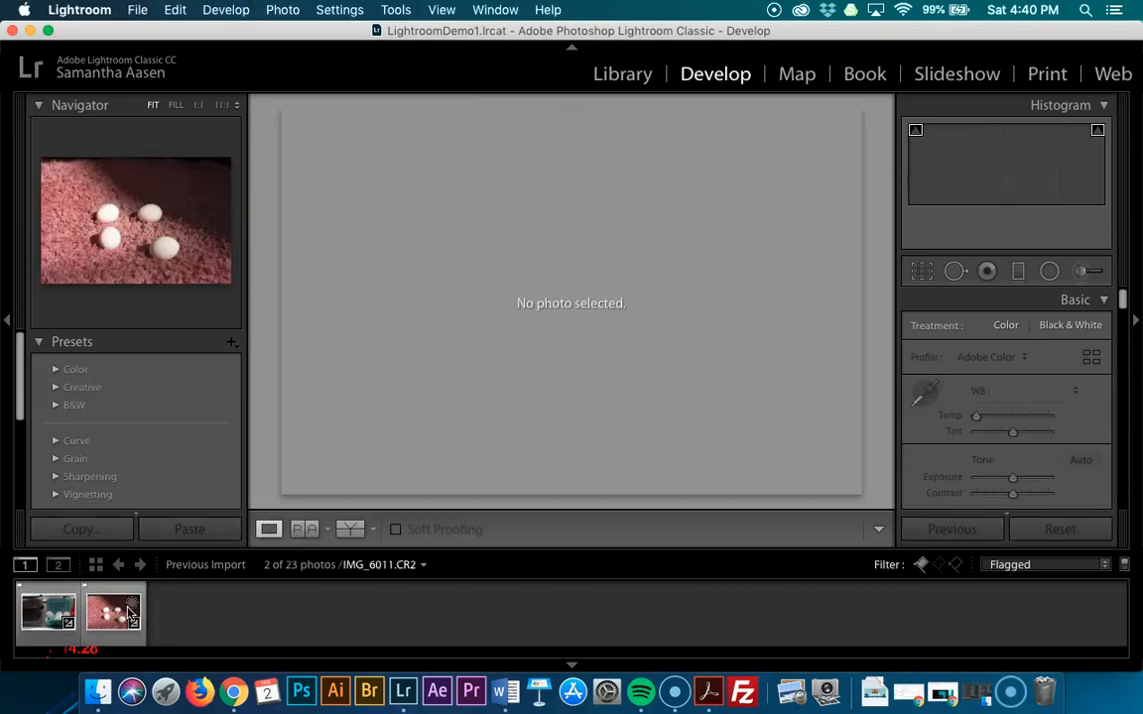
# Select both flagged photos, IMG_6011.CR2 and IMG_6001.CR2, and open the export settings for them
pyautogui.click(117, 612)
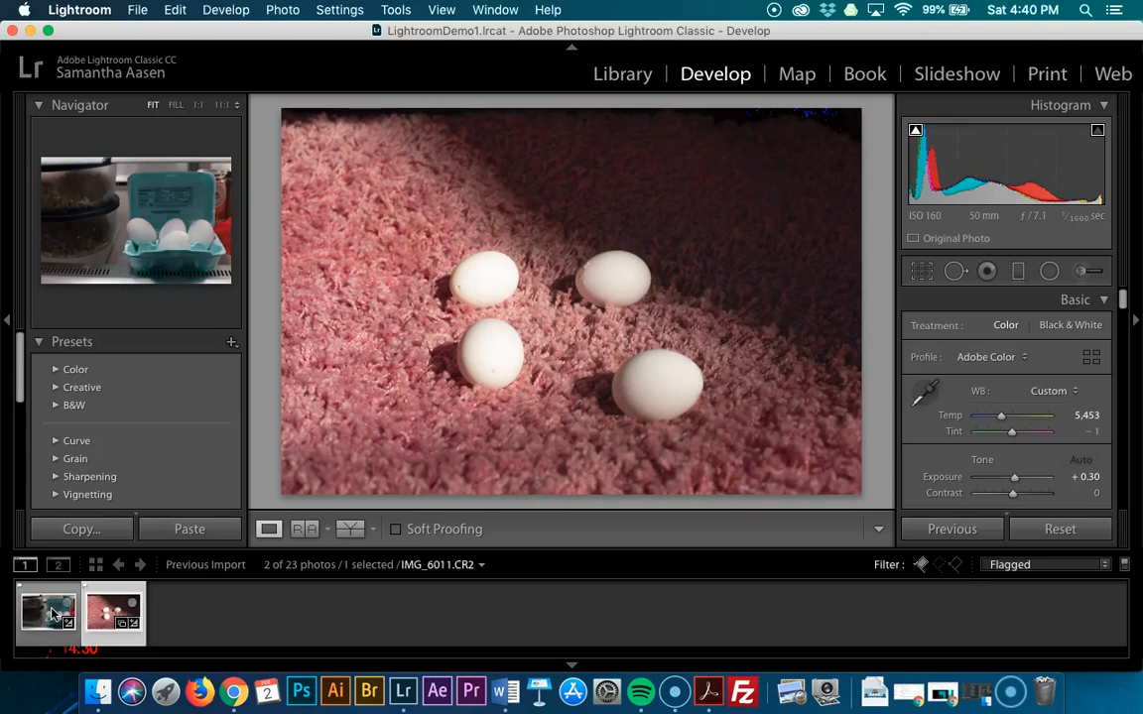
pyautogui.keyDown('super'); pyautogui.click(54, 615); pyautogui.keyUp('super')
pyautogui.click(139, 9)
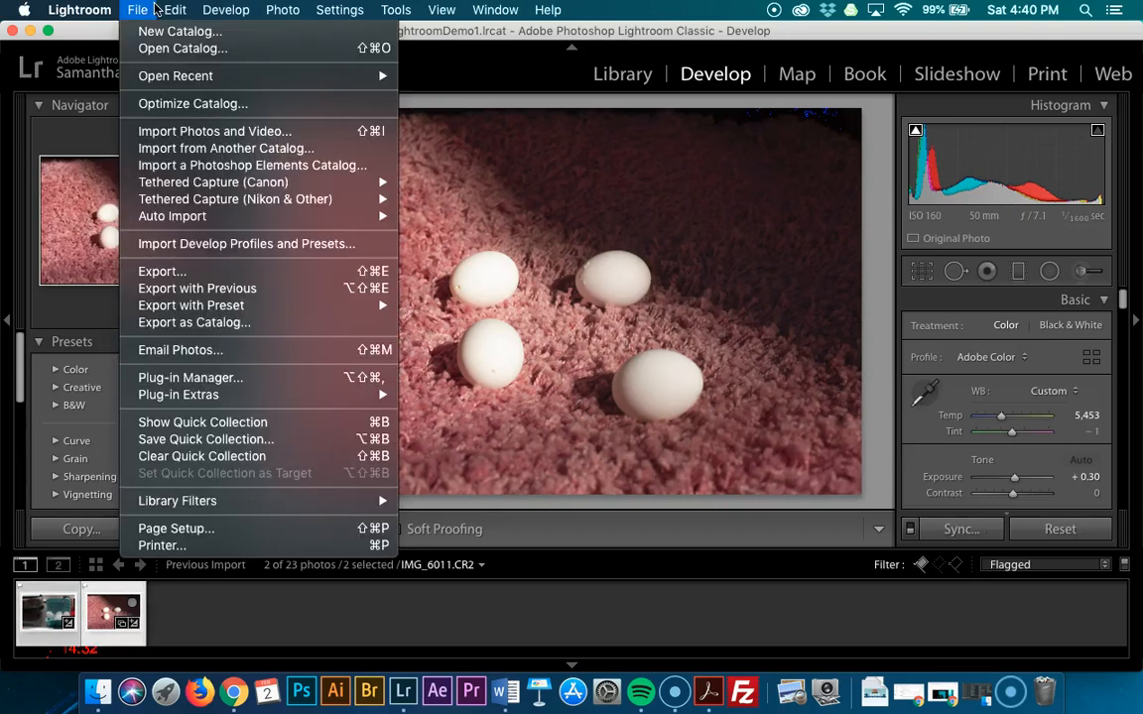
pyautogui.click(184, 271)
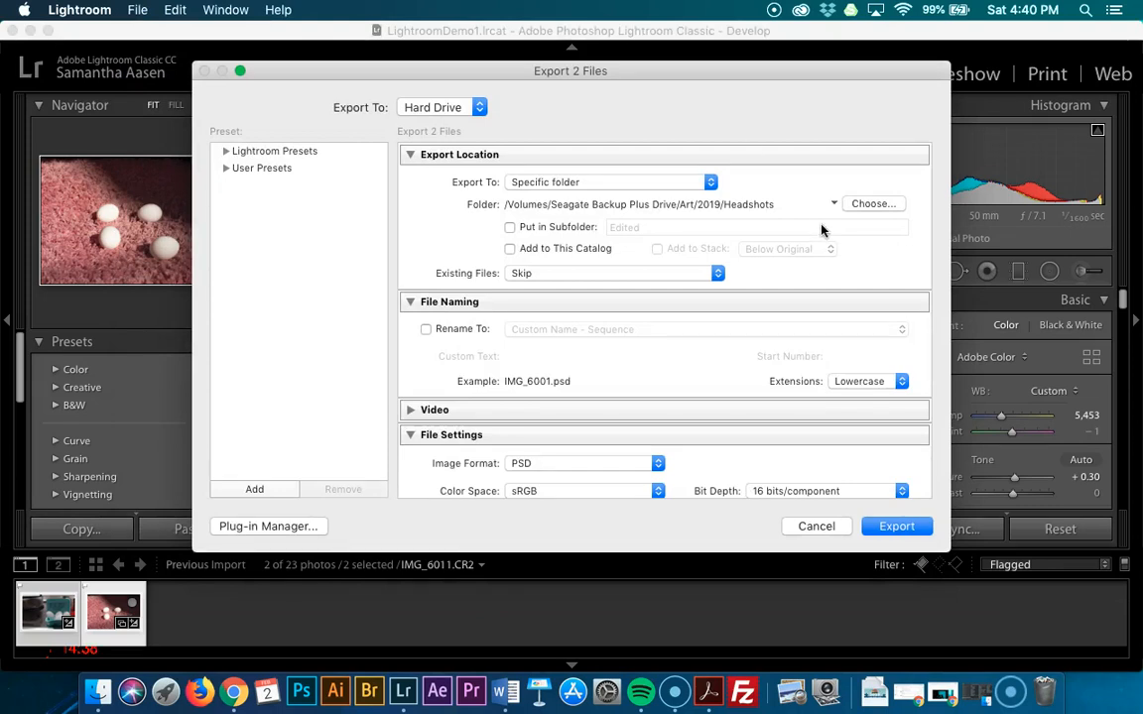
# Browse for the export folder to Teaching > Art 142 > Demos > Egg White Balance on the Seagate drive
pyautogui.click(870, 205)
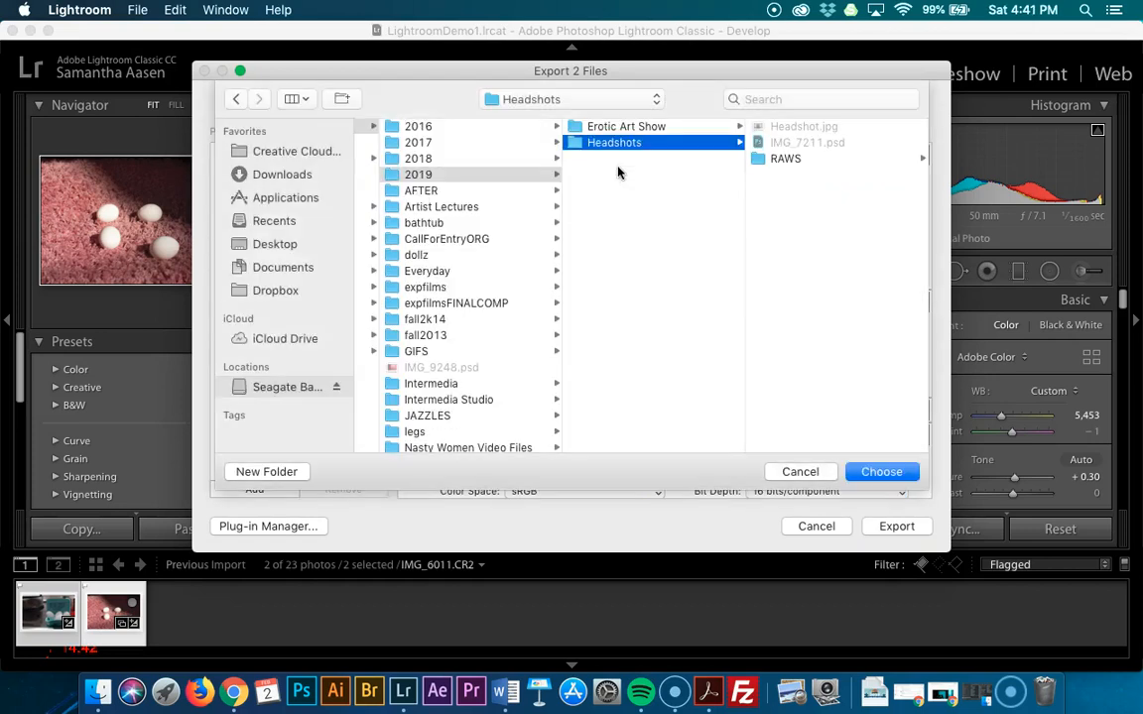
pyautogui.hscroll(-5, 616, 173)
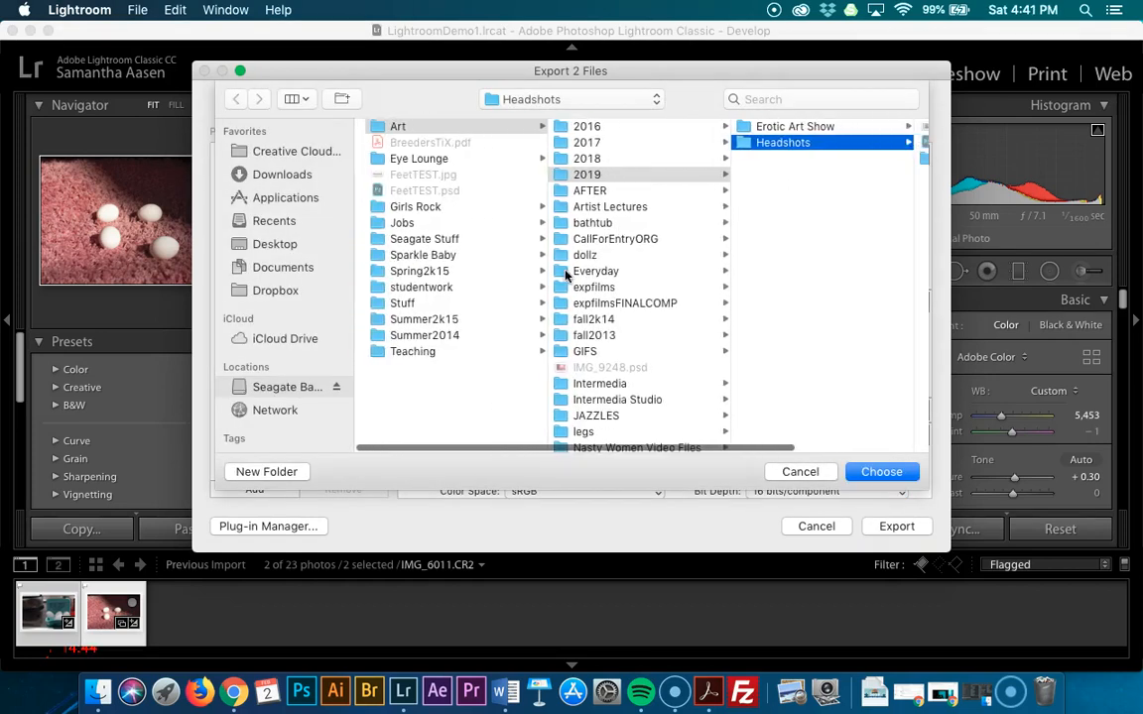
pyautogui.click(451, 351)
pyautogui.click(581, 159)
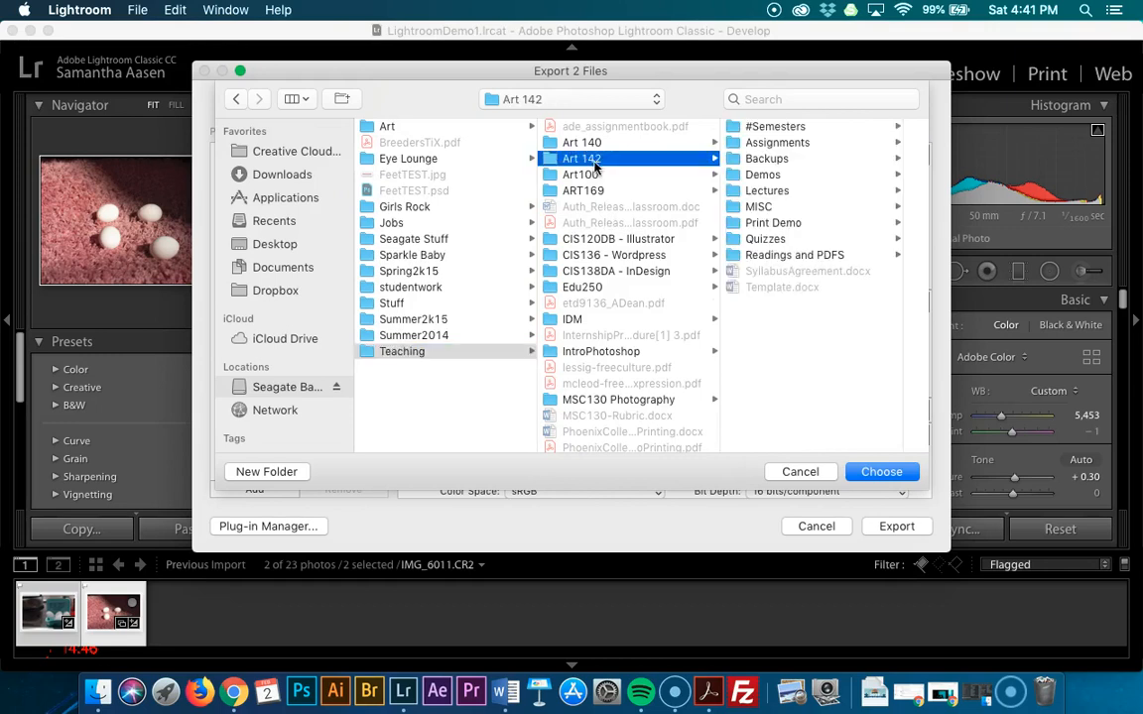
pyautogui.click(768, 175)
pyautogui.click(829, 176)
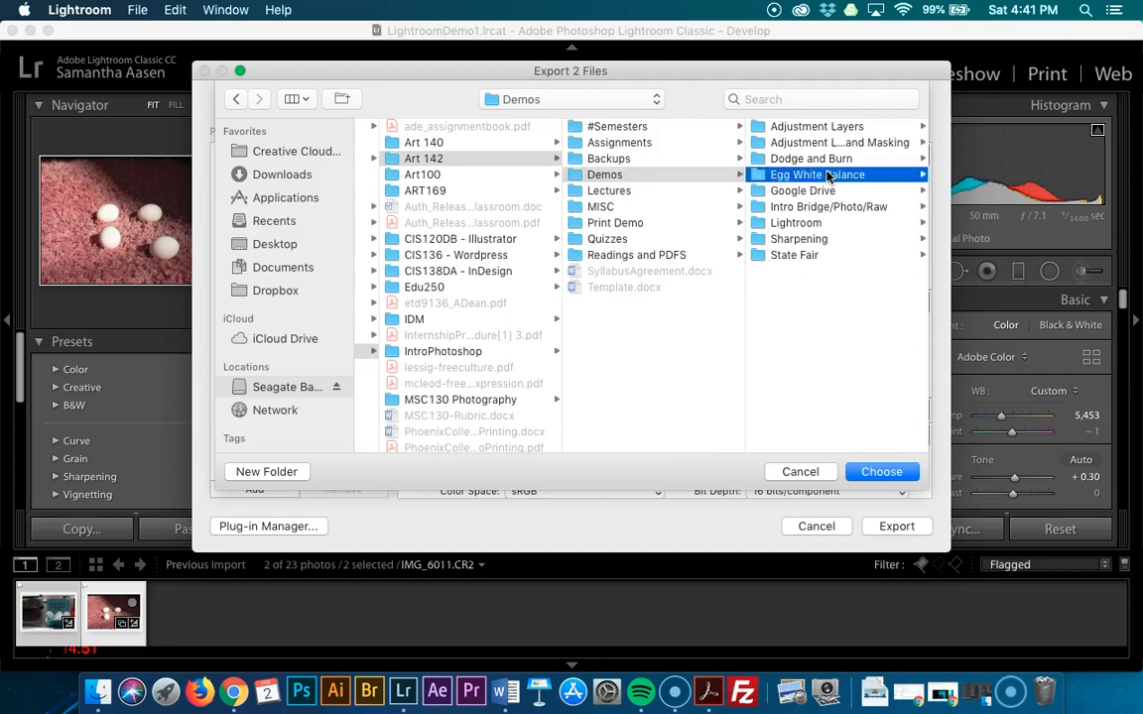
# Create a folder named Processed inside Egg White Balance and choose it as the export location
pyautogui.click(266, 472)
pyautogui.write('P')
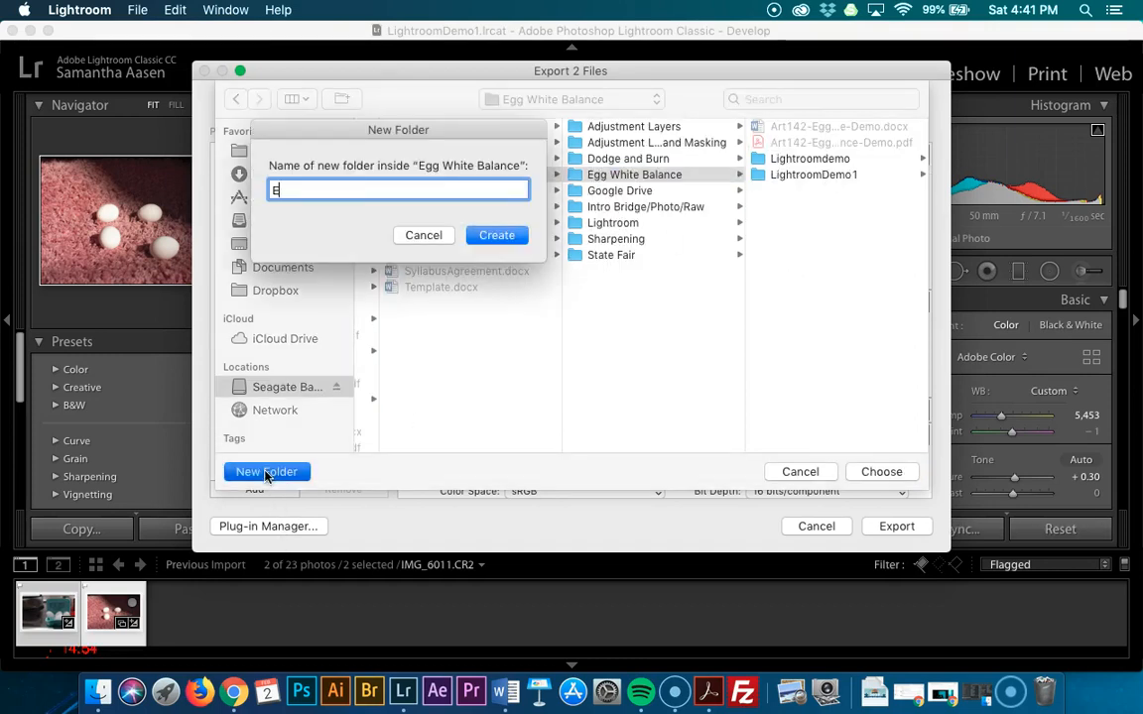
pyautogui.write('rocessed')
pyautogui.click(496, 236)
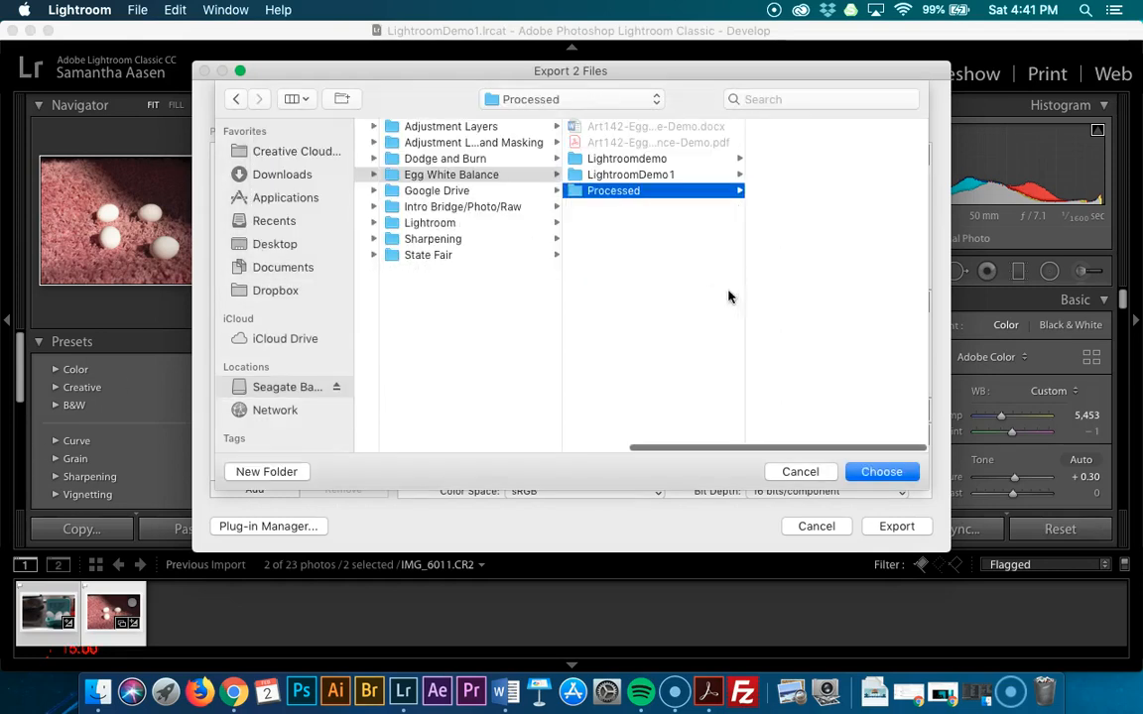
pyautogui.click(880, 472)
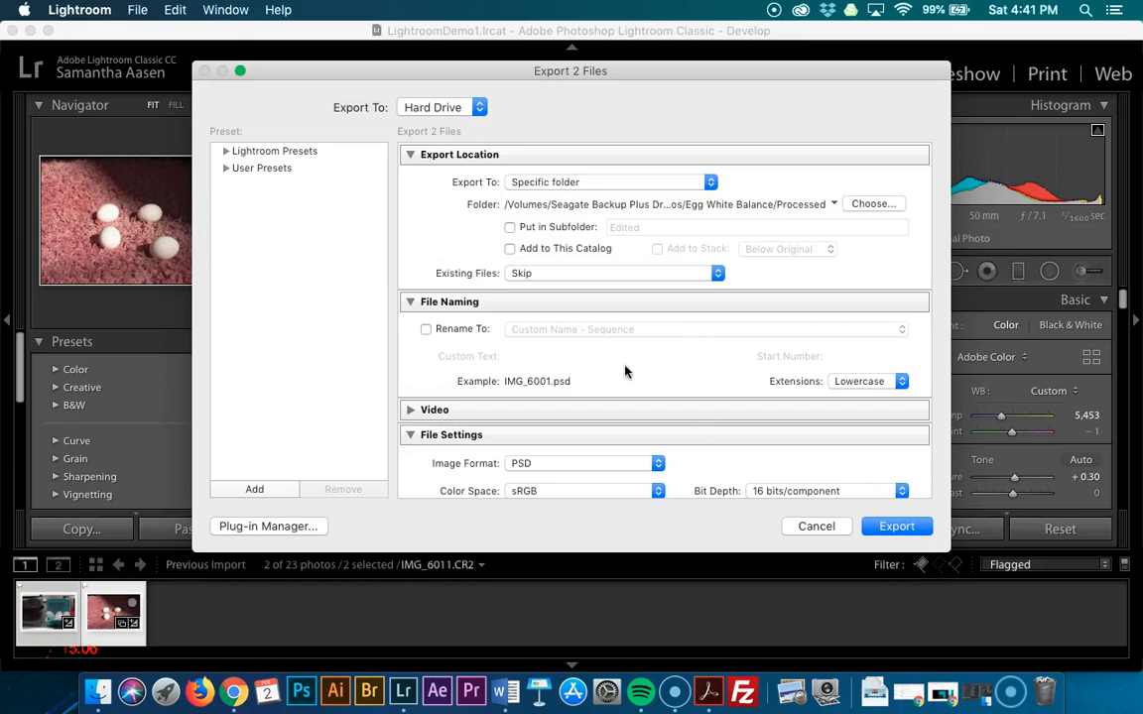
# Review the export's file naming, sizing and metadata settings and the available image formats, keeping PSD
pyautogui.scroll(-5, 625, 370)
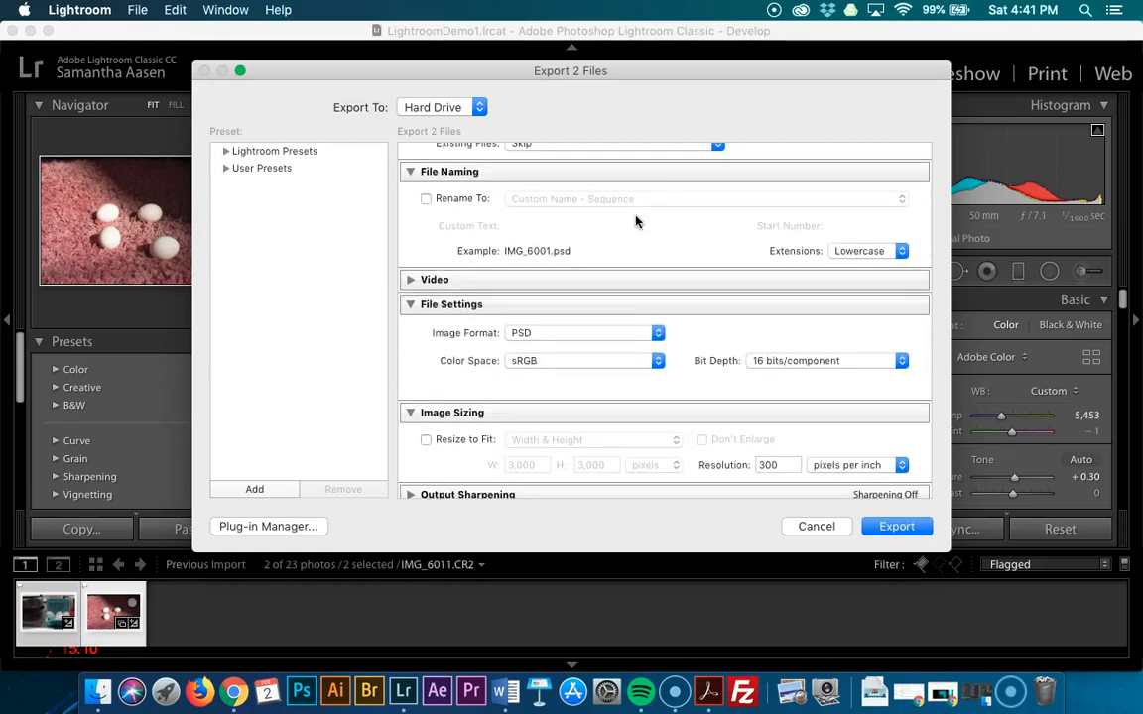
pyautogui.scroll(-4, 636, 221)
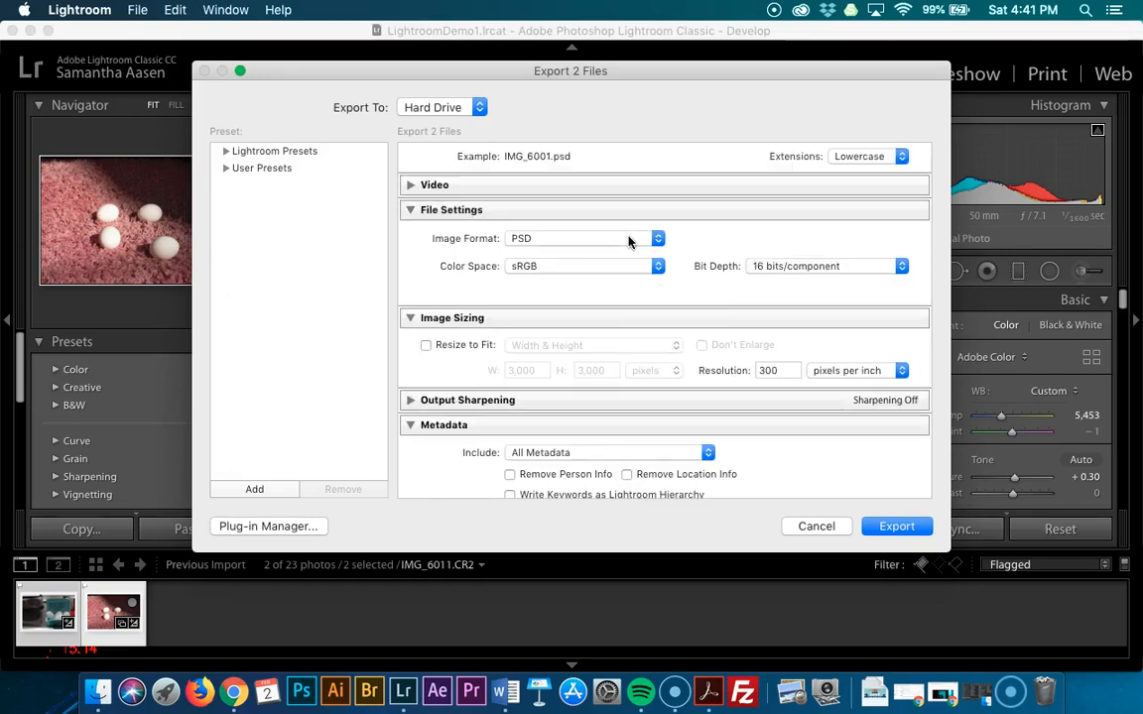
pyautogui.scroll(1, 627, 241)
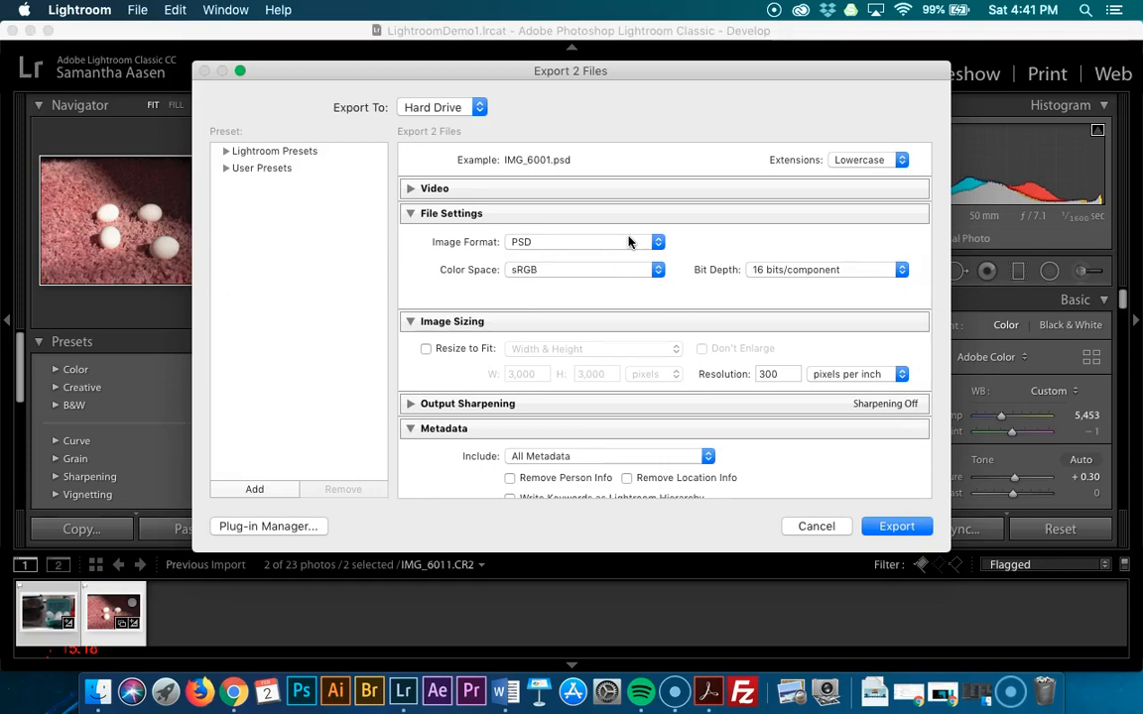
pyautogui.click(628, 241)
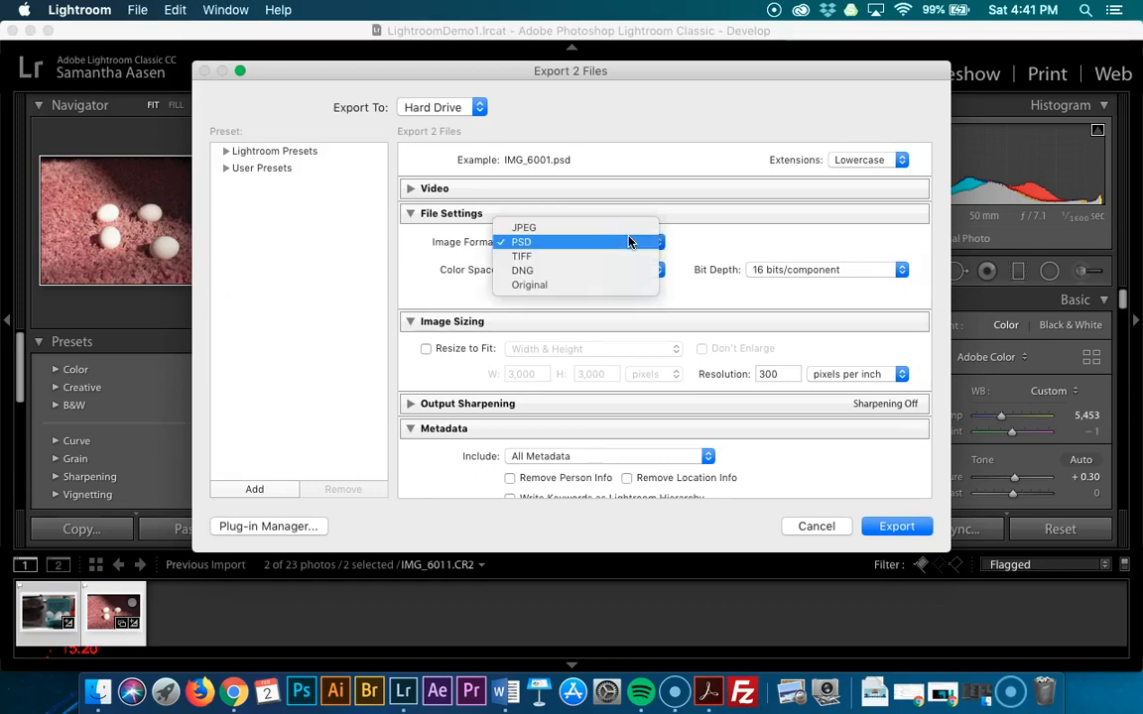
pyautogui.click(643, 202)
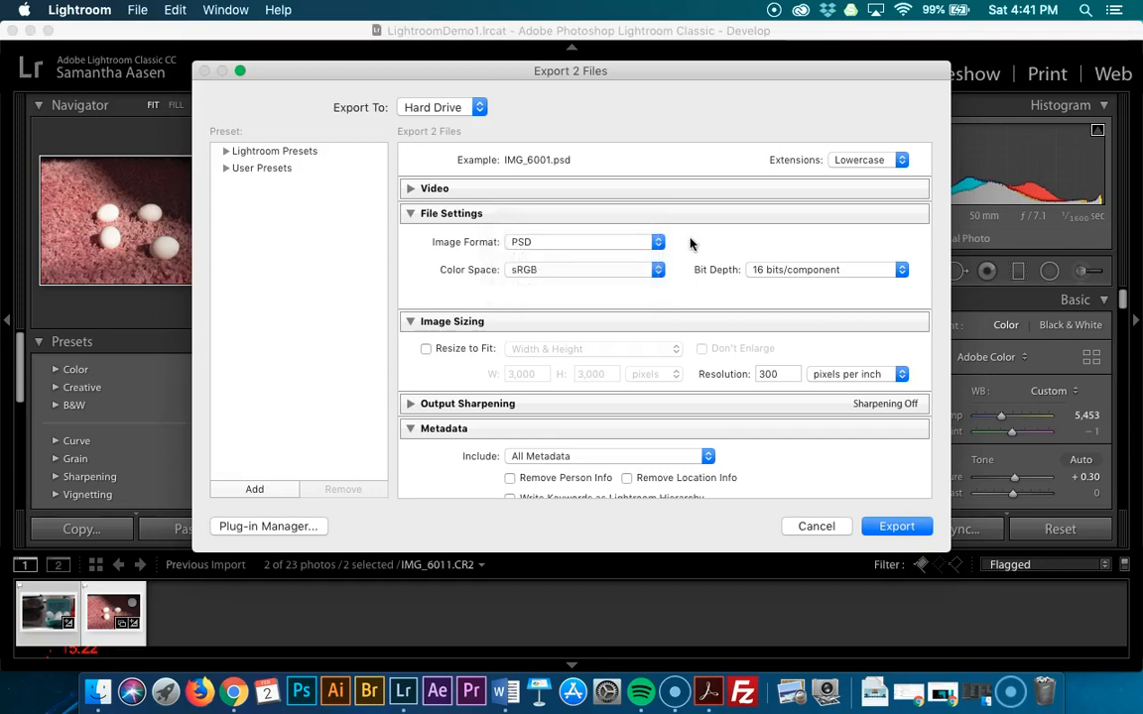
# Check the available color spaces and bit depths for the PSD export, keeping sRGB and 16 bits/component
pyautogui.click(653, 272)
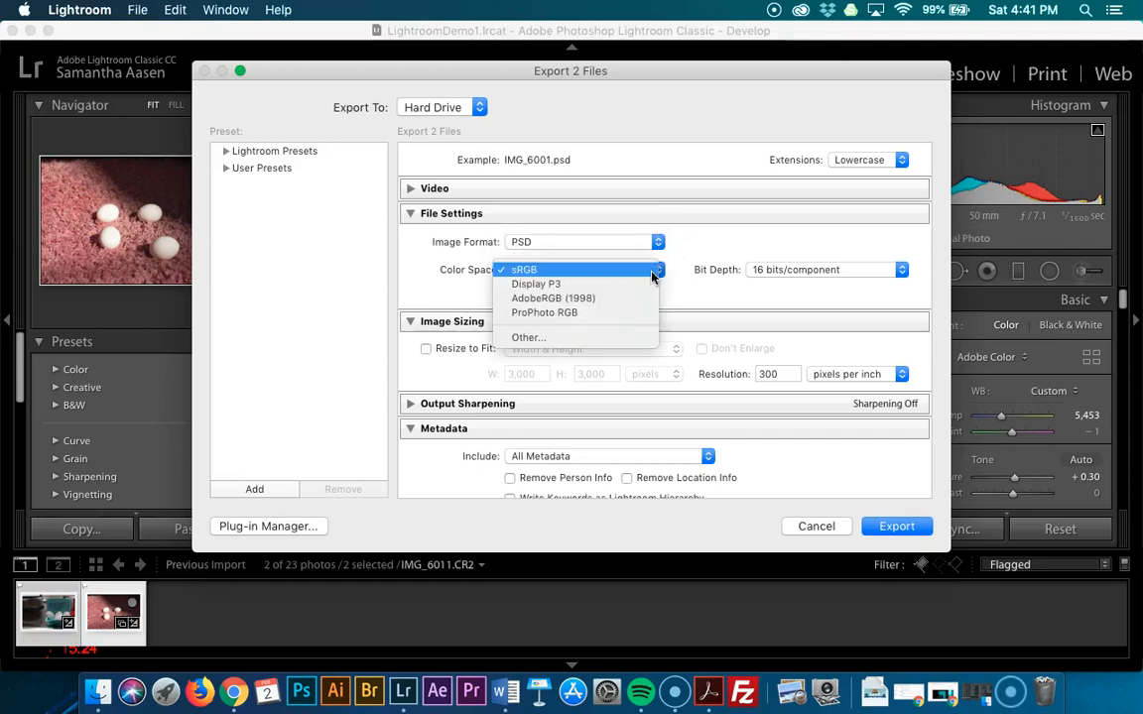
pyautogui.click(653, 271)
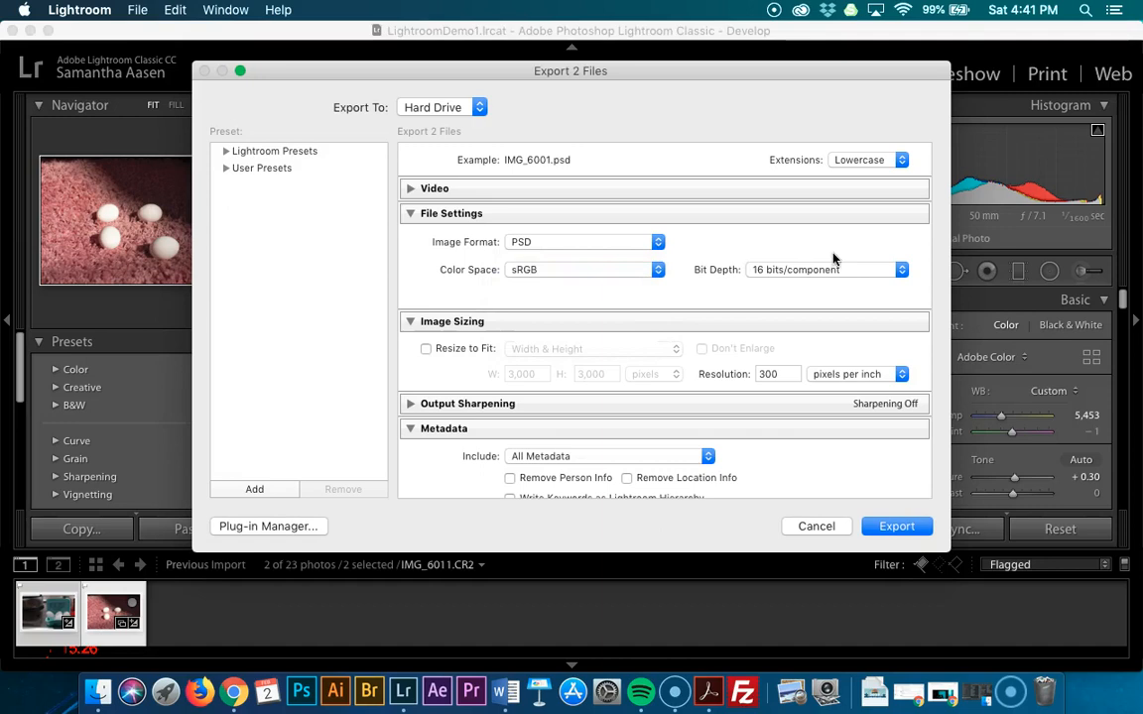
pyautogui.click(833, 272)
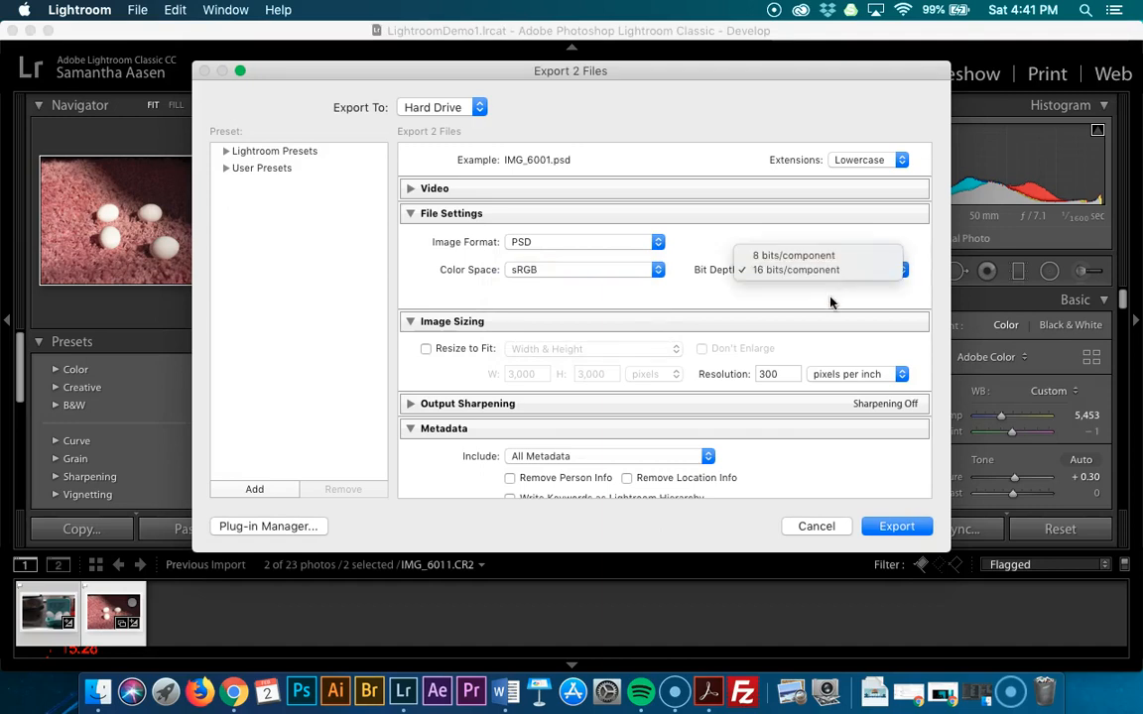
pyautogui.click(831, 302)
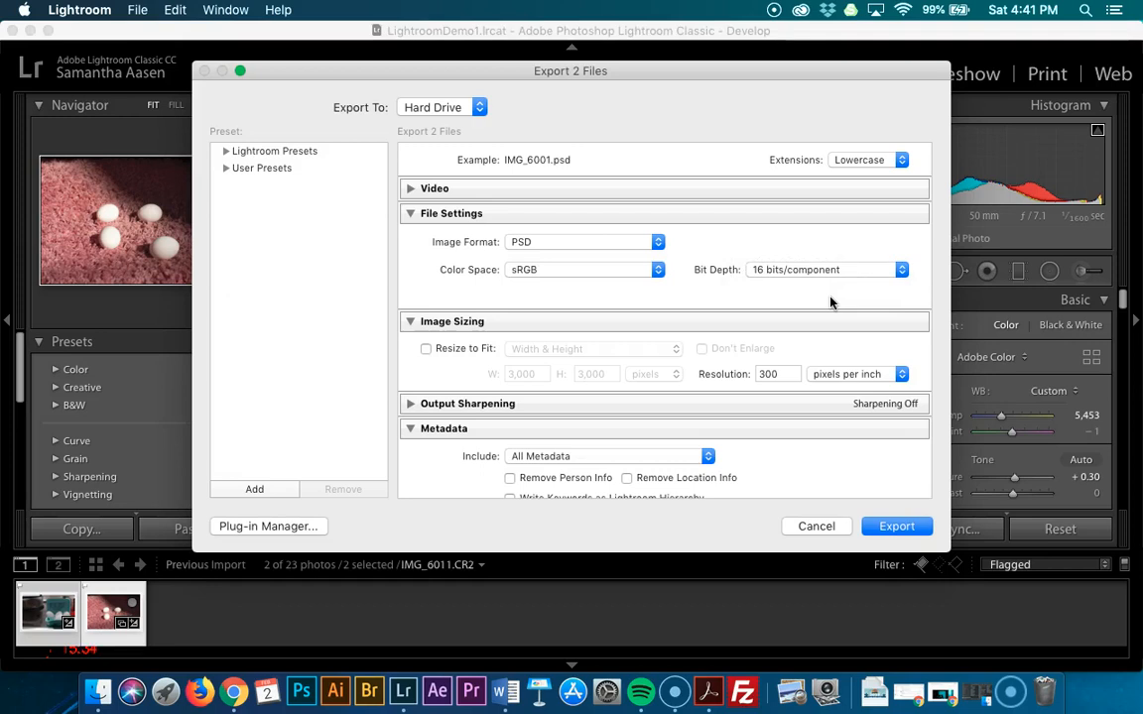
# Change the export's image format to JPEG and its color space to sRGB
pyautogui.click(655, 243)
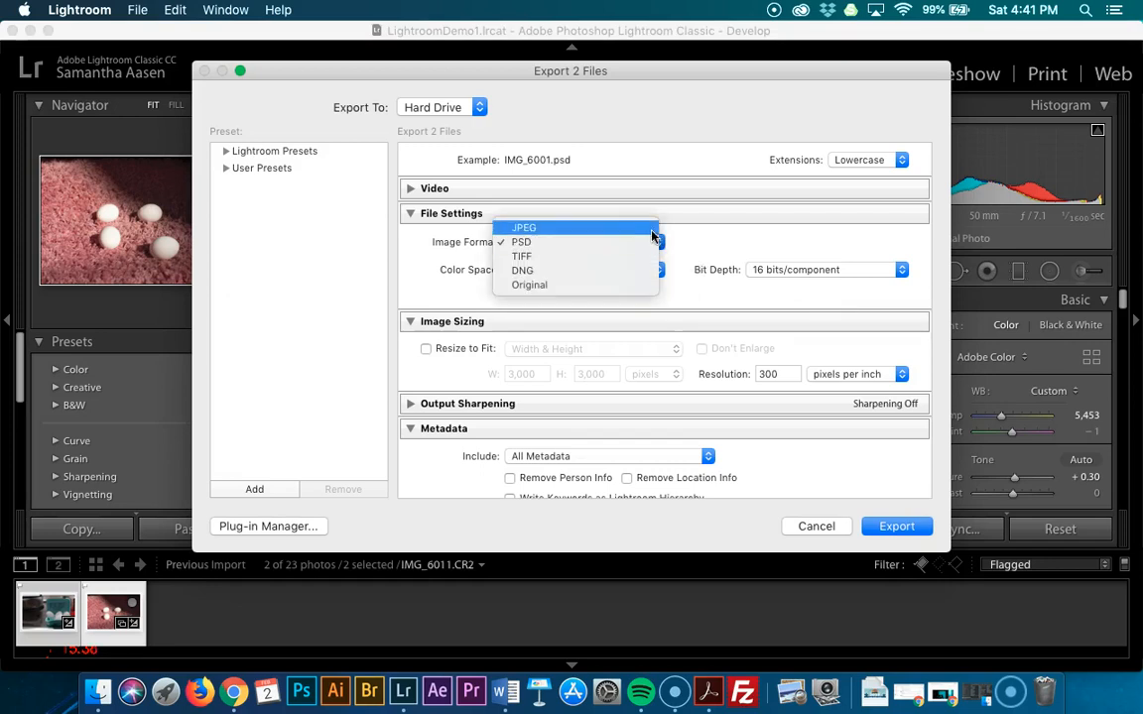
pyautogui.click(653, 234)
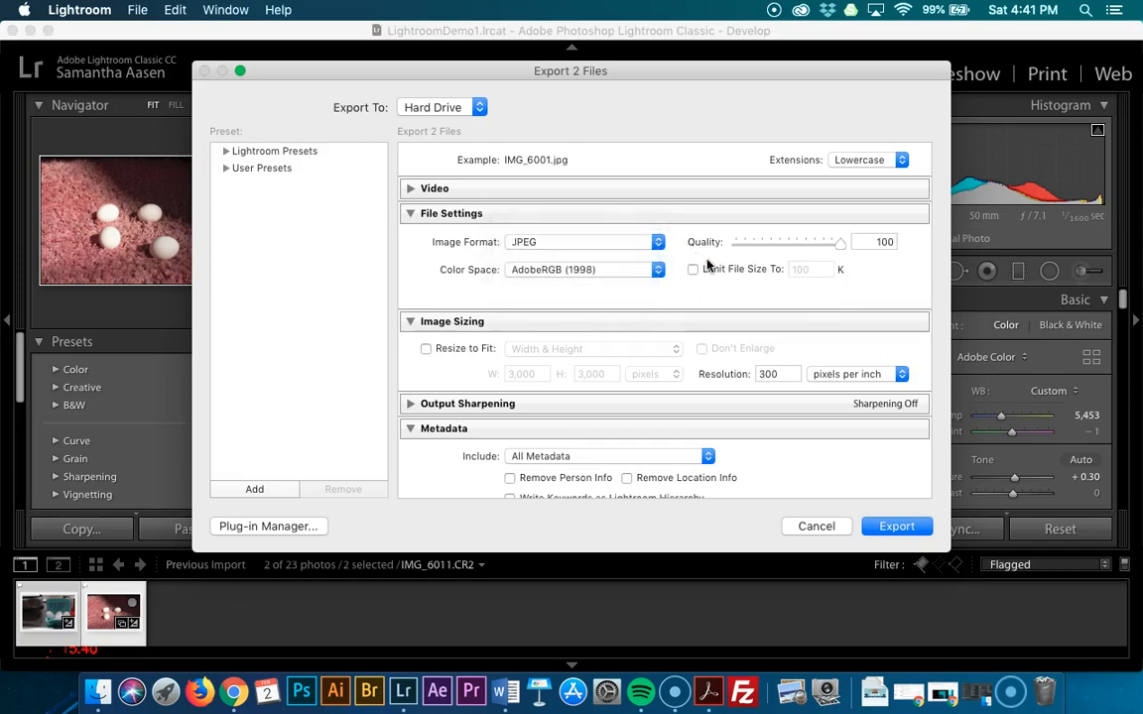
pyautogui.click(642, 274)
pyautogui.click(641, 242)
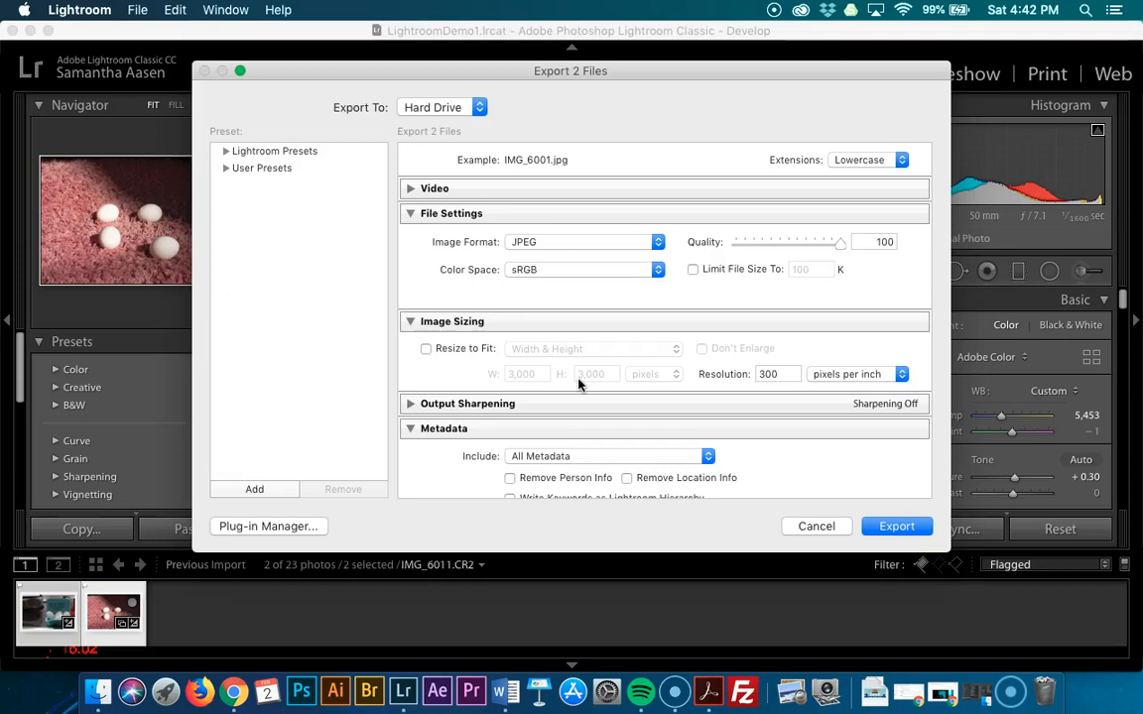
# Review the export's sizing, metadata and watermarking settings and the after-export actions, keeping Do nothing
pyautogui.scroll(-5, 818, 387)
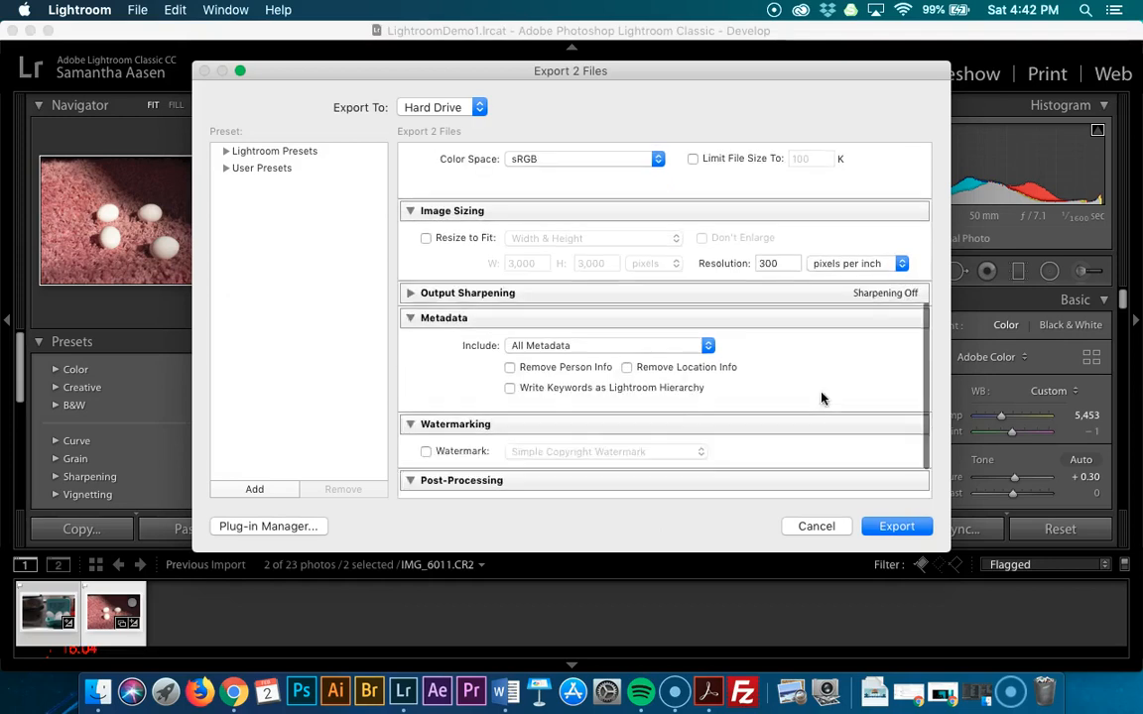
pyautogui.scroll(-2, 814, 348)
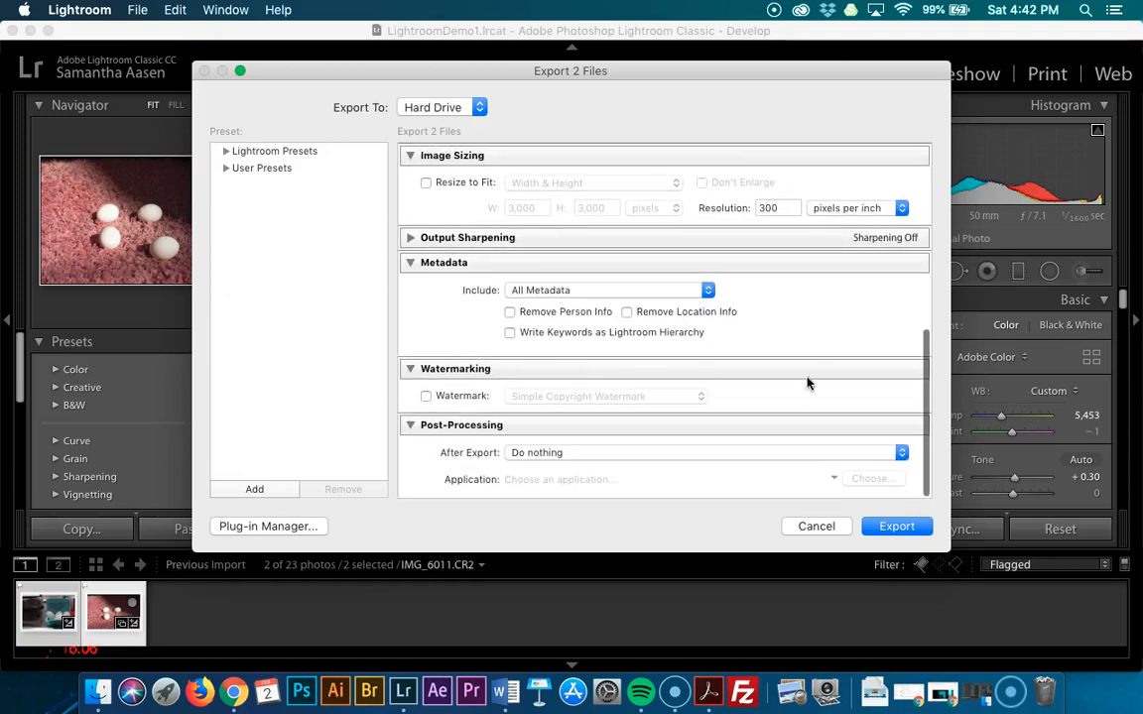
pyautogui.click(760, 456)
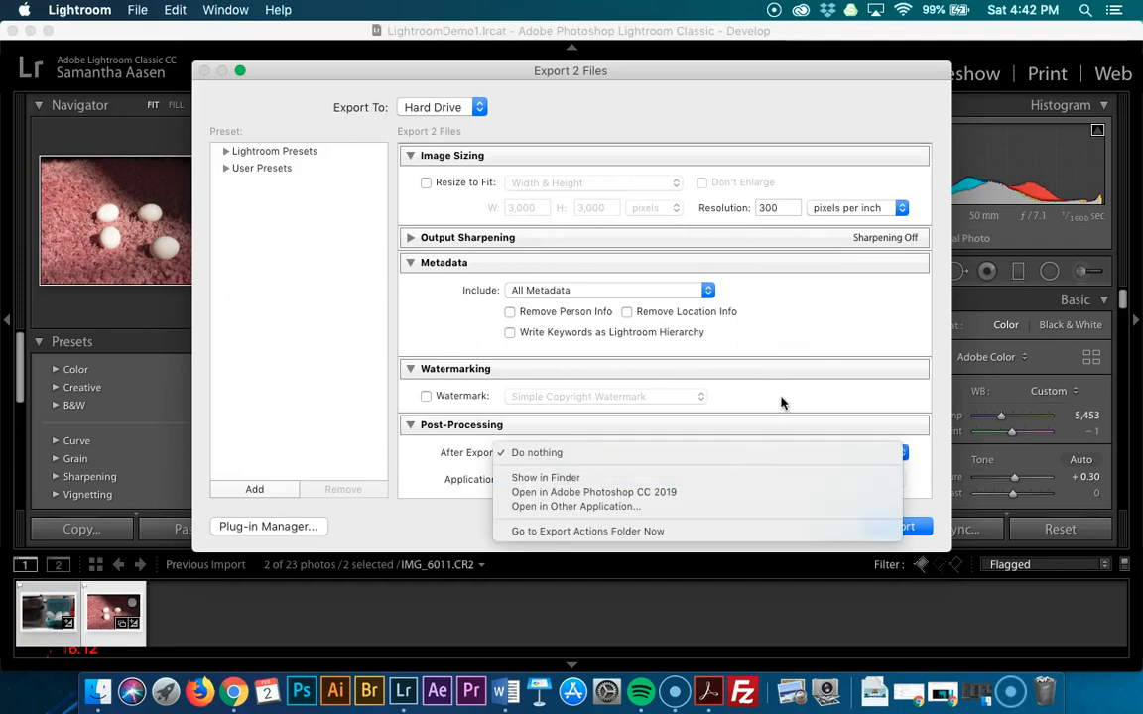
pyautogui.click(811, 289)
# Recheck the export location and file settings, and export the two selected photos to the Processed folder
pyautogui.scroll(4, 812, 289)
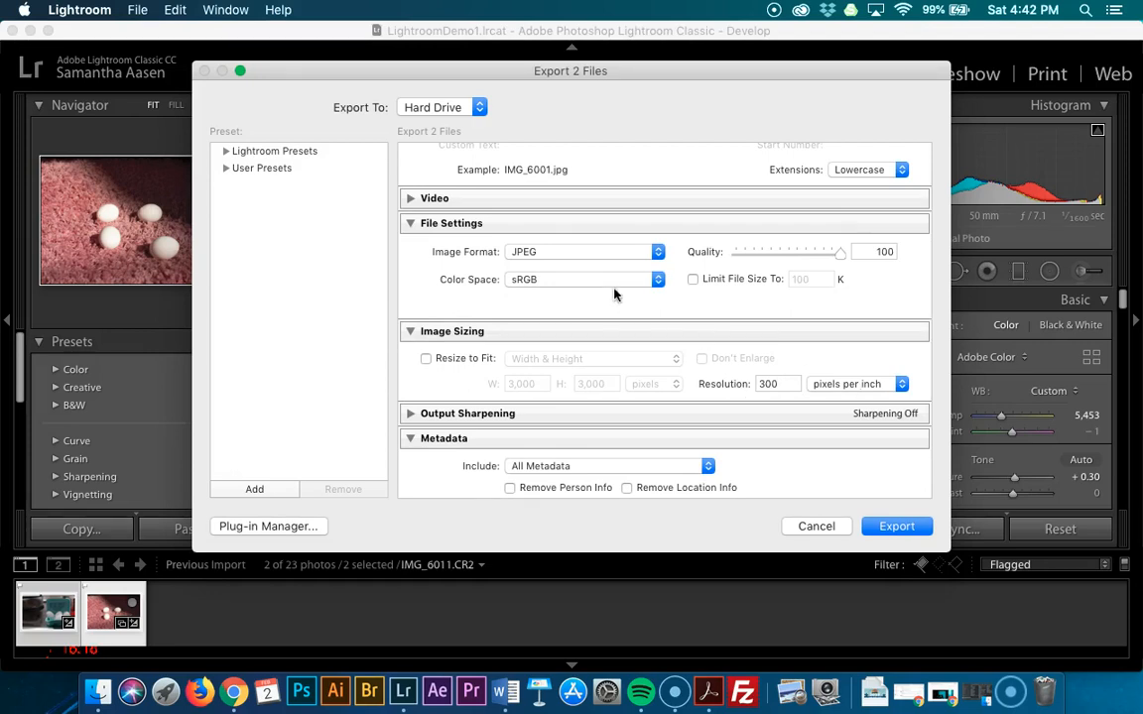
pyautogui.scroll(5, 620, 288)
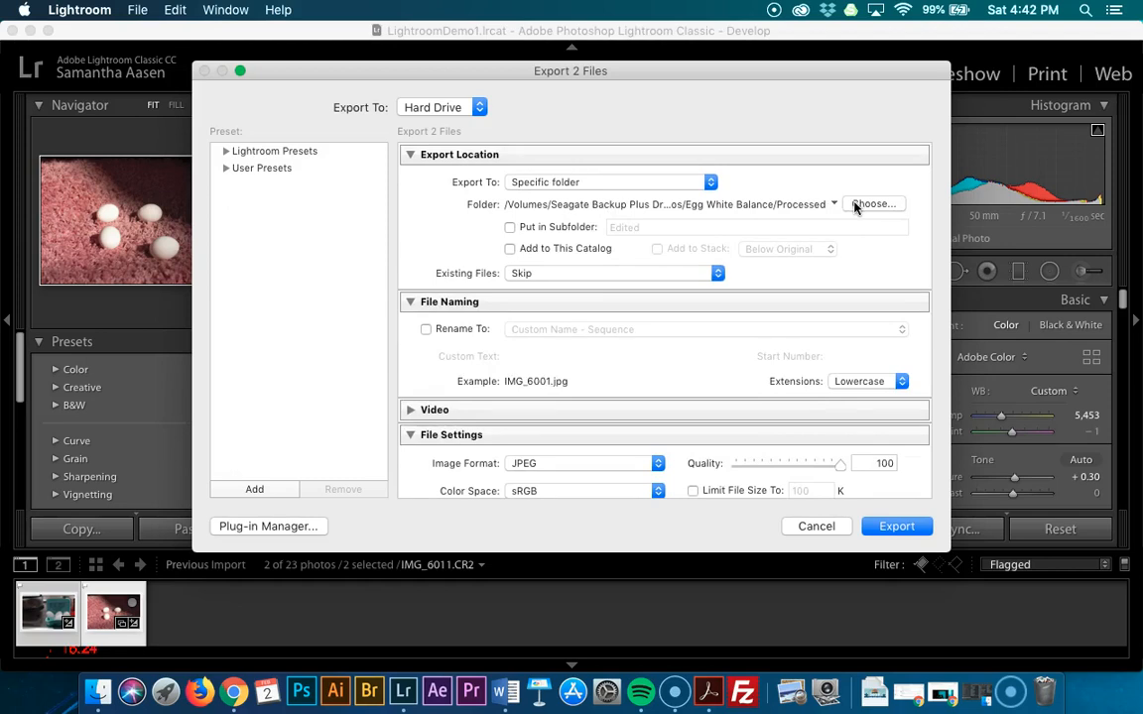
pyautogui.scroll(-10, 853, 229)
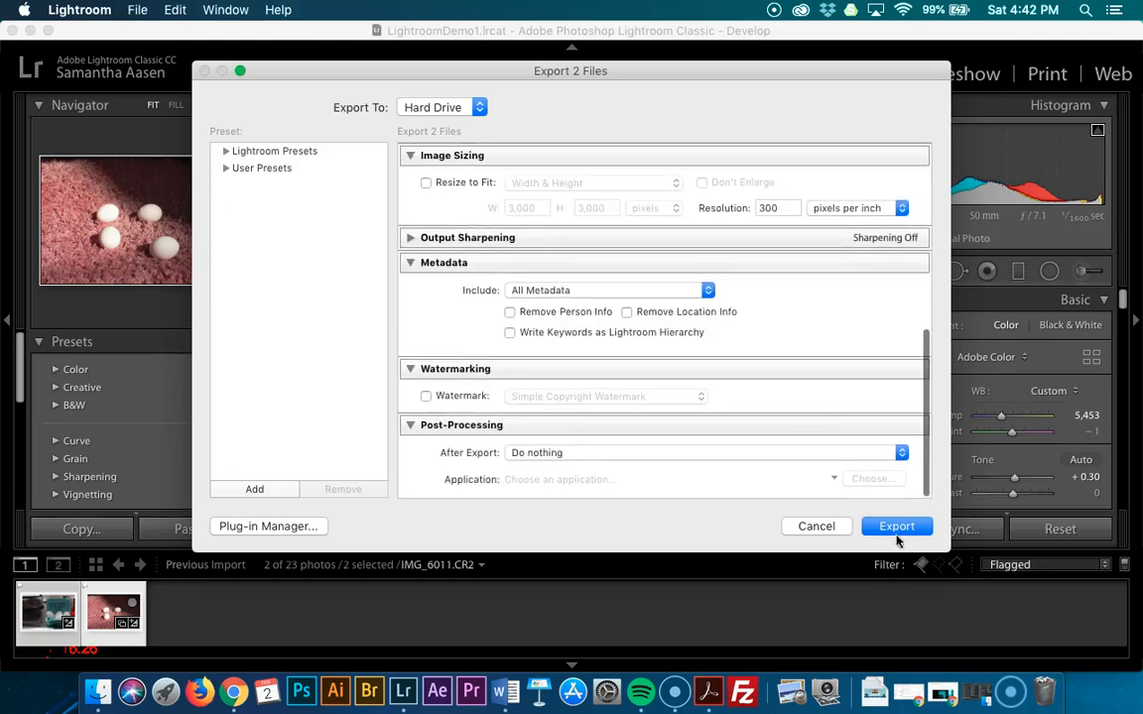
pyautogui.click(897, 526)
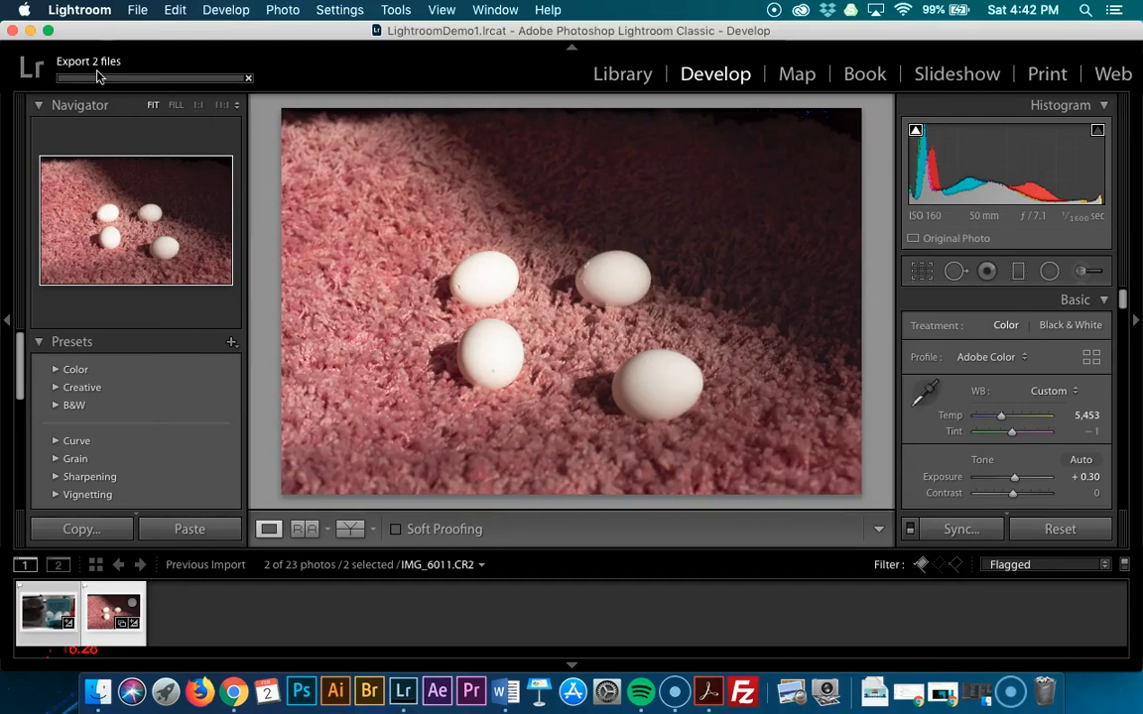